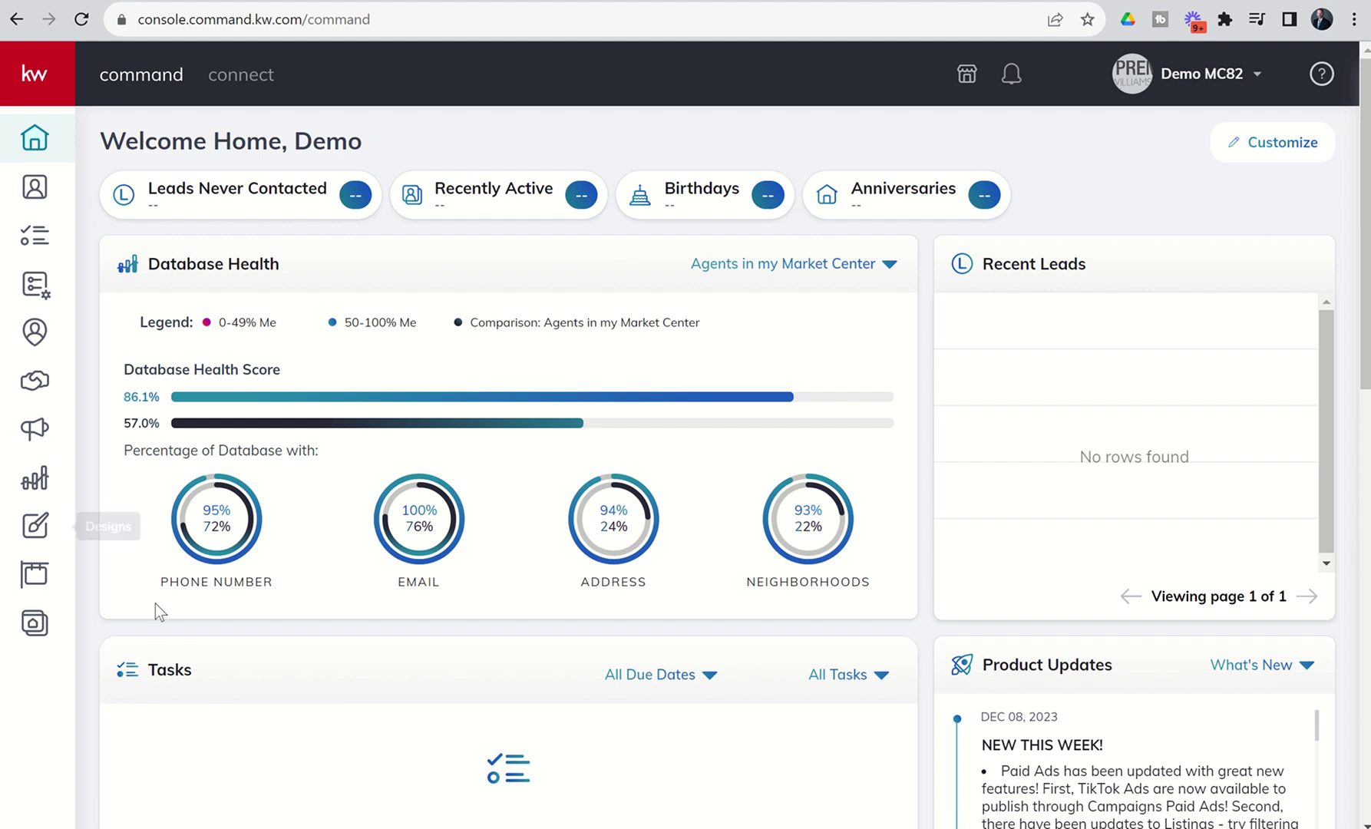
Step: From the Designs section, create a new Print design and continue to its template gallery
click(30, 539)
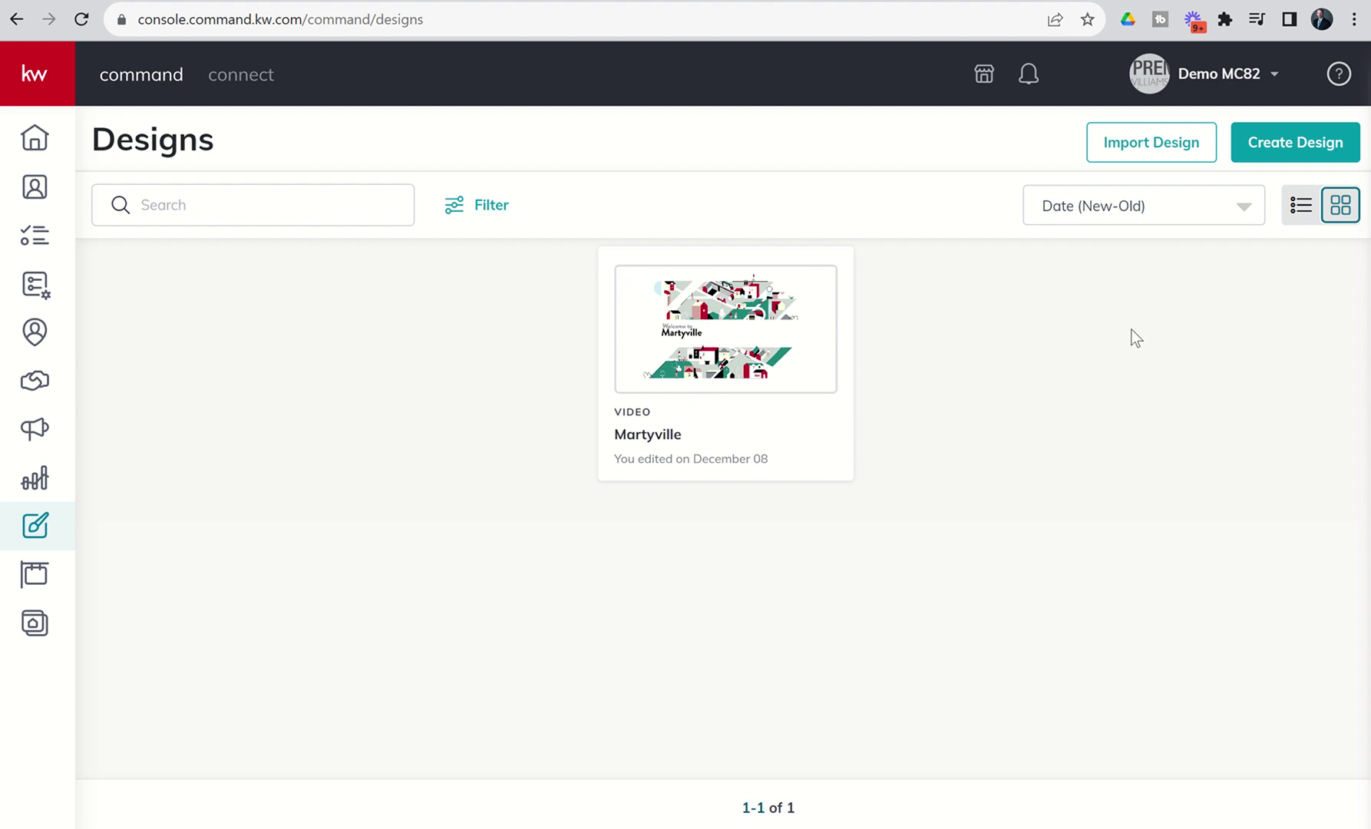
click(1282, 141)
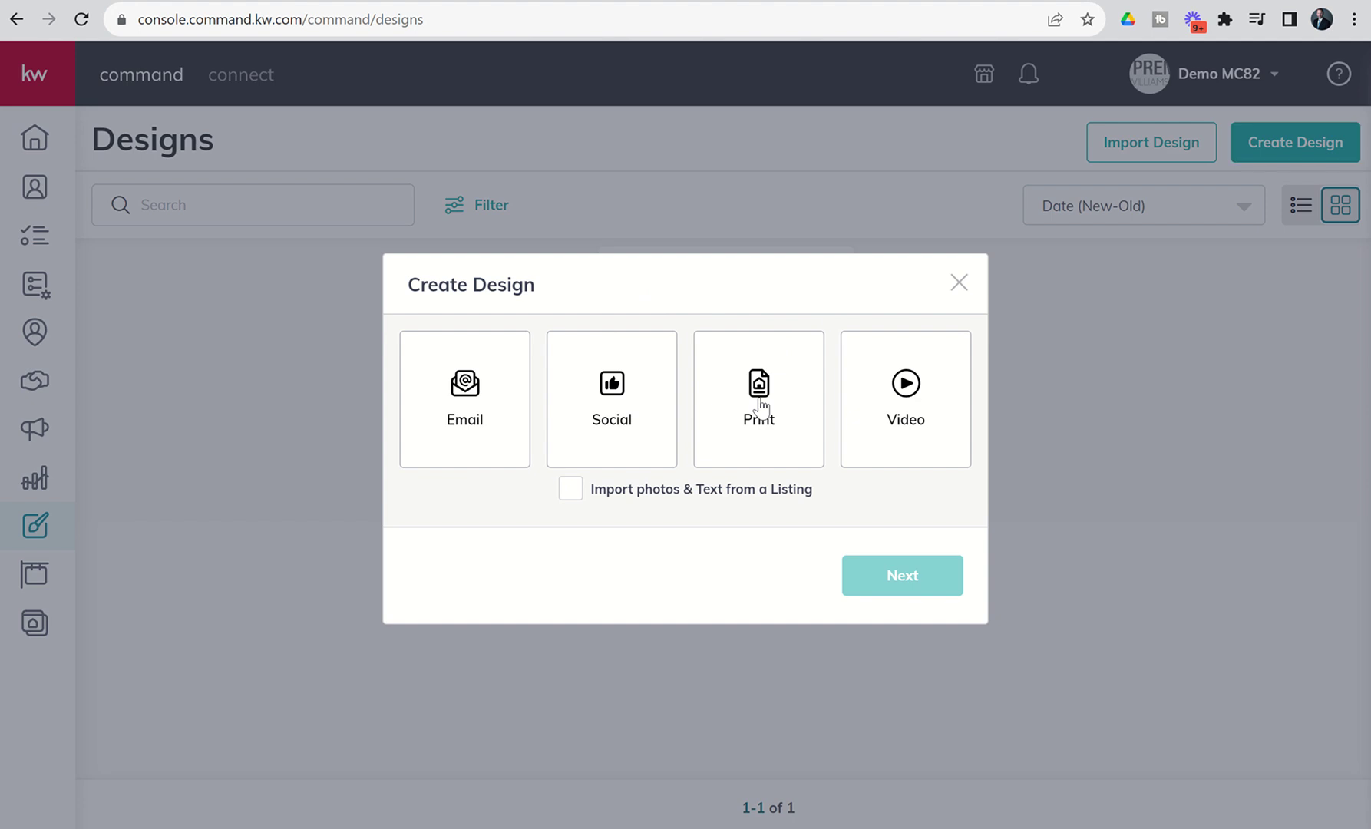
click(760, 396)
click(871, 584)
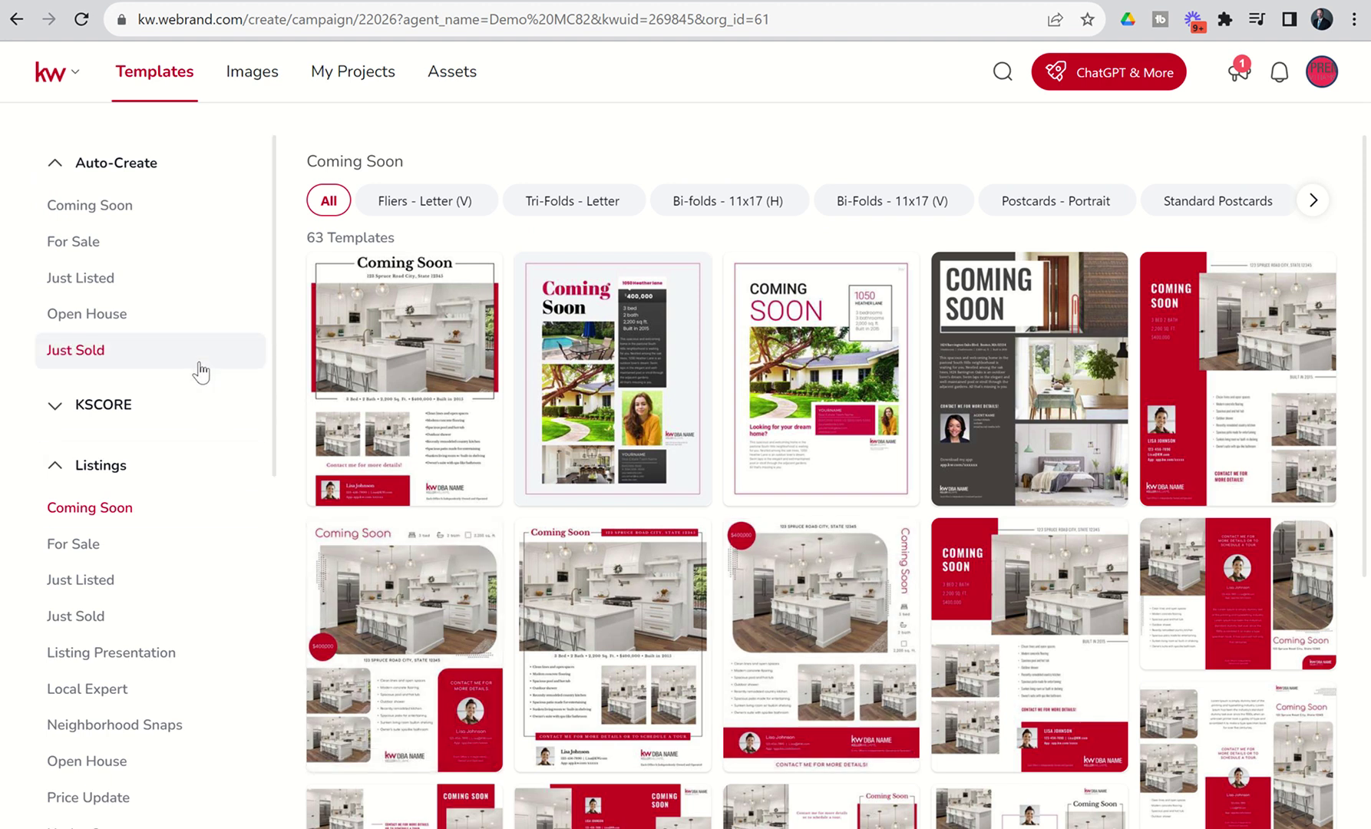
Step: Expand the Lead Generation, Business Basics and Holiday categories in the Templates sidebar
scroll(199, 369, down, 2)
scroll(201, 372, up, 2)
scroll(157, 361, down, 2)
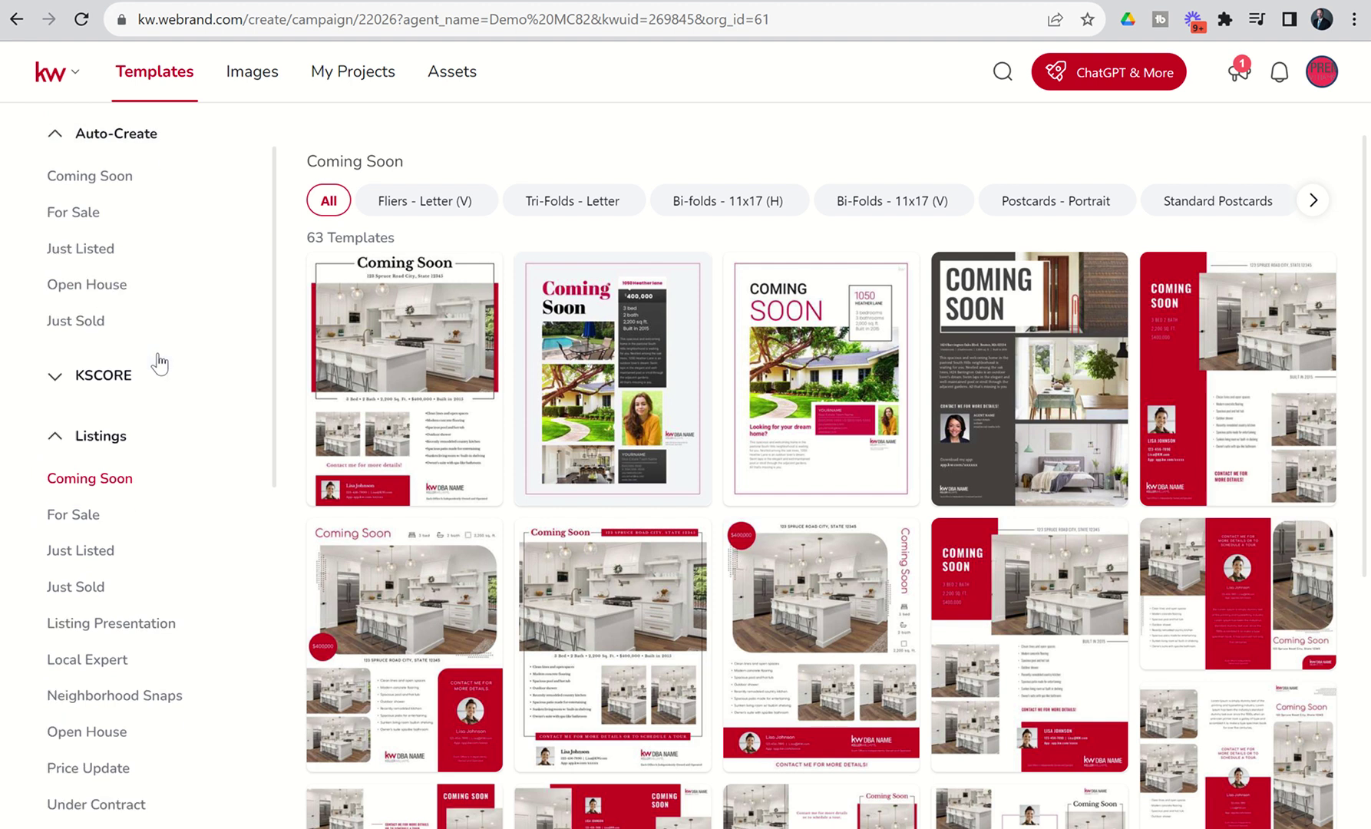
scroll(158, 362, down, 3)
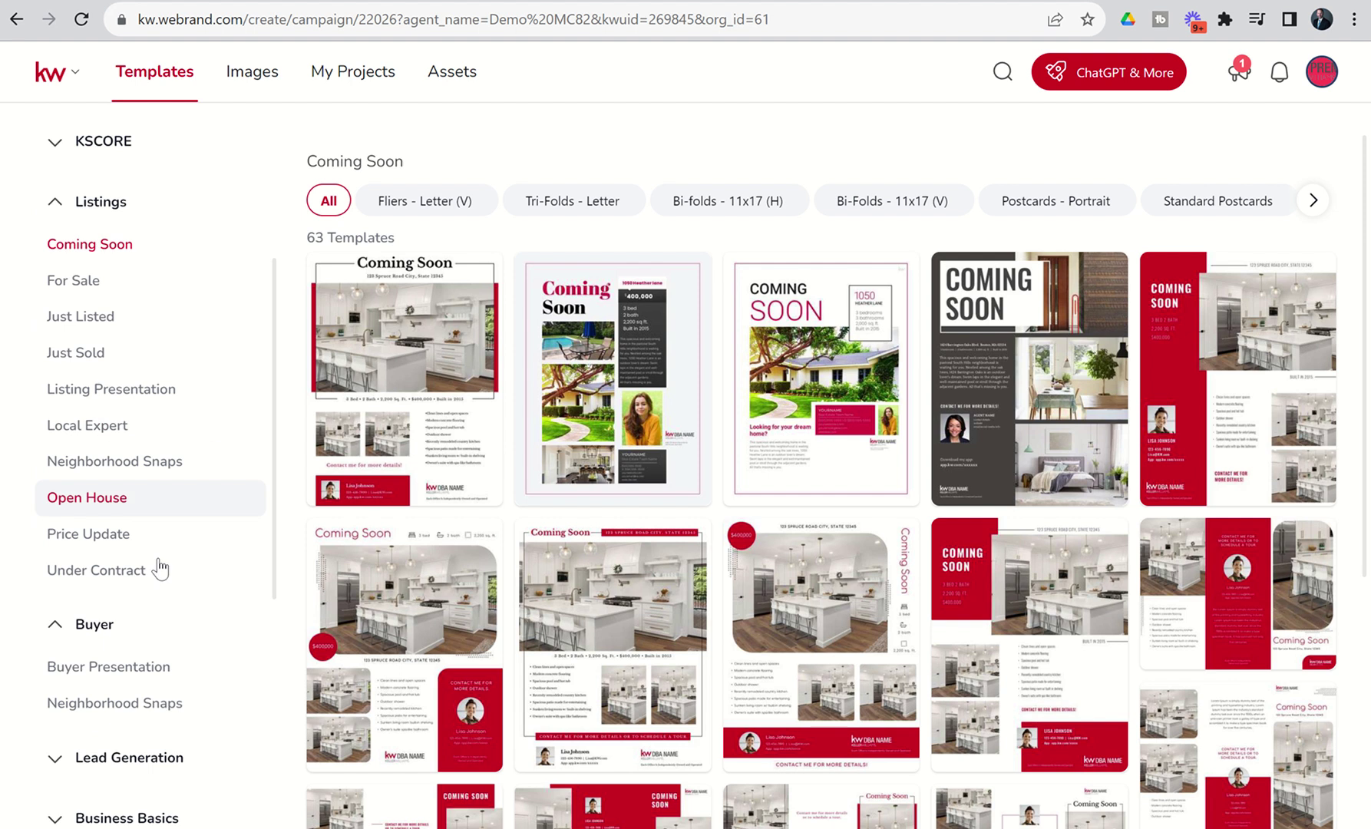
scroll(162, 595, down, 2)
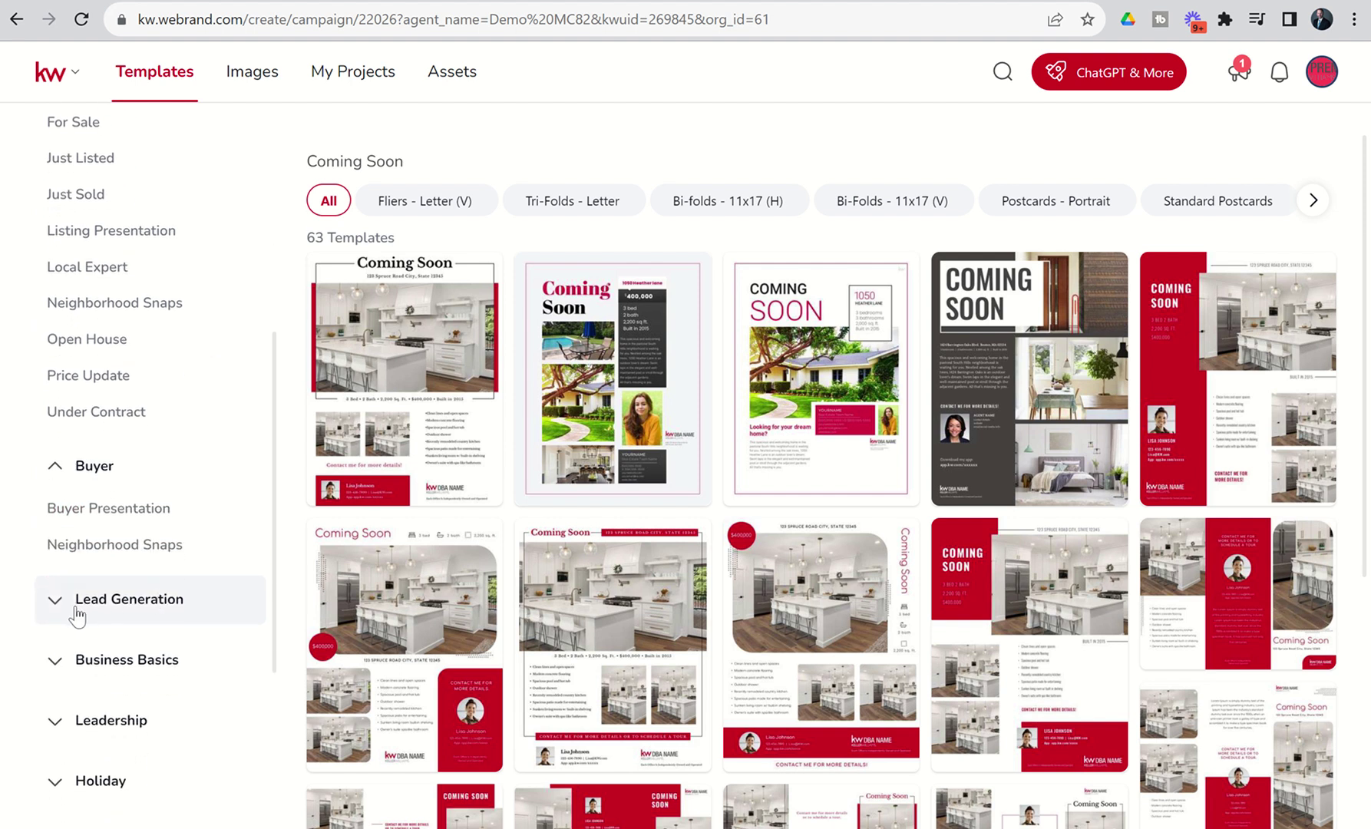
click(54, 600)
scroll(125, 653, down, 2)
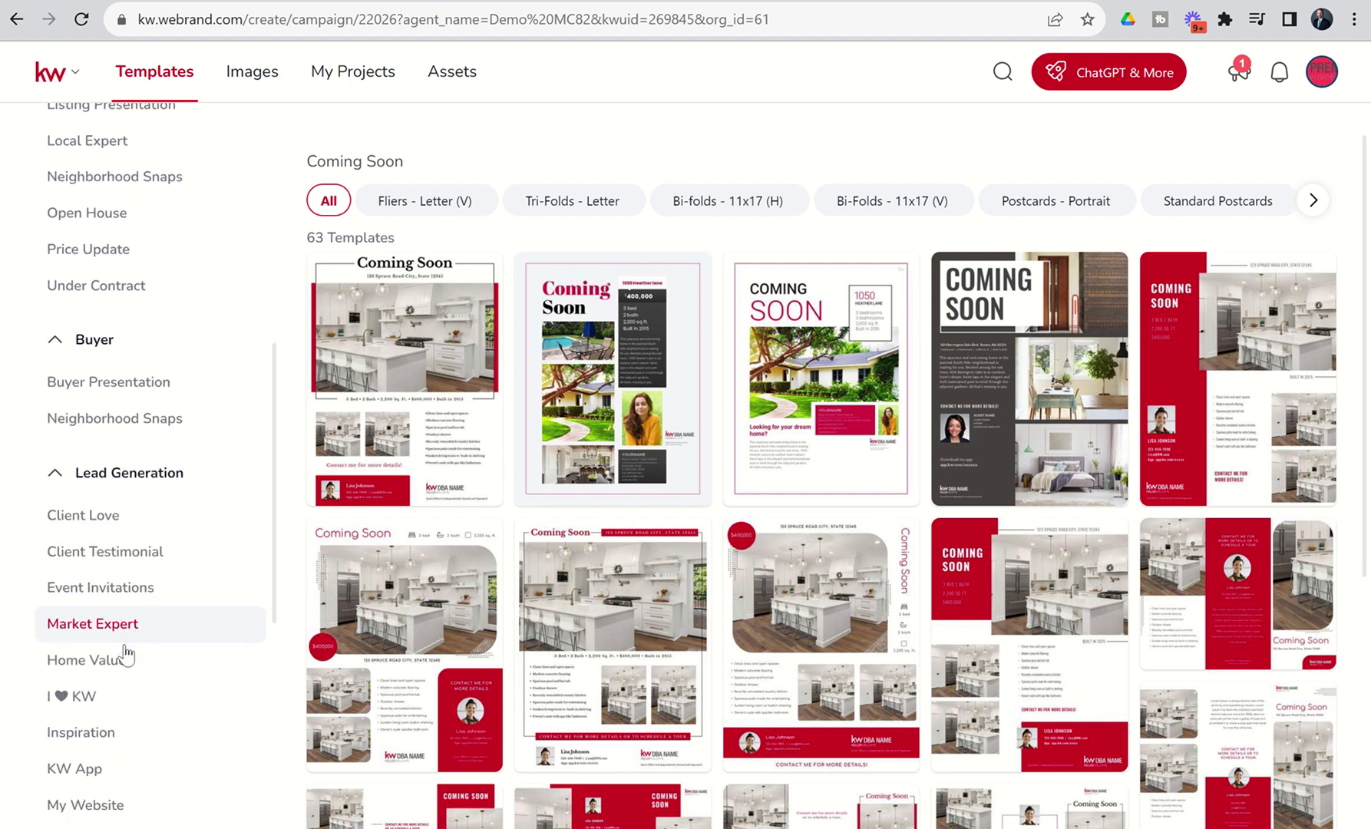
scroll(124, 653, down, 3)
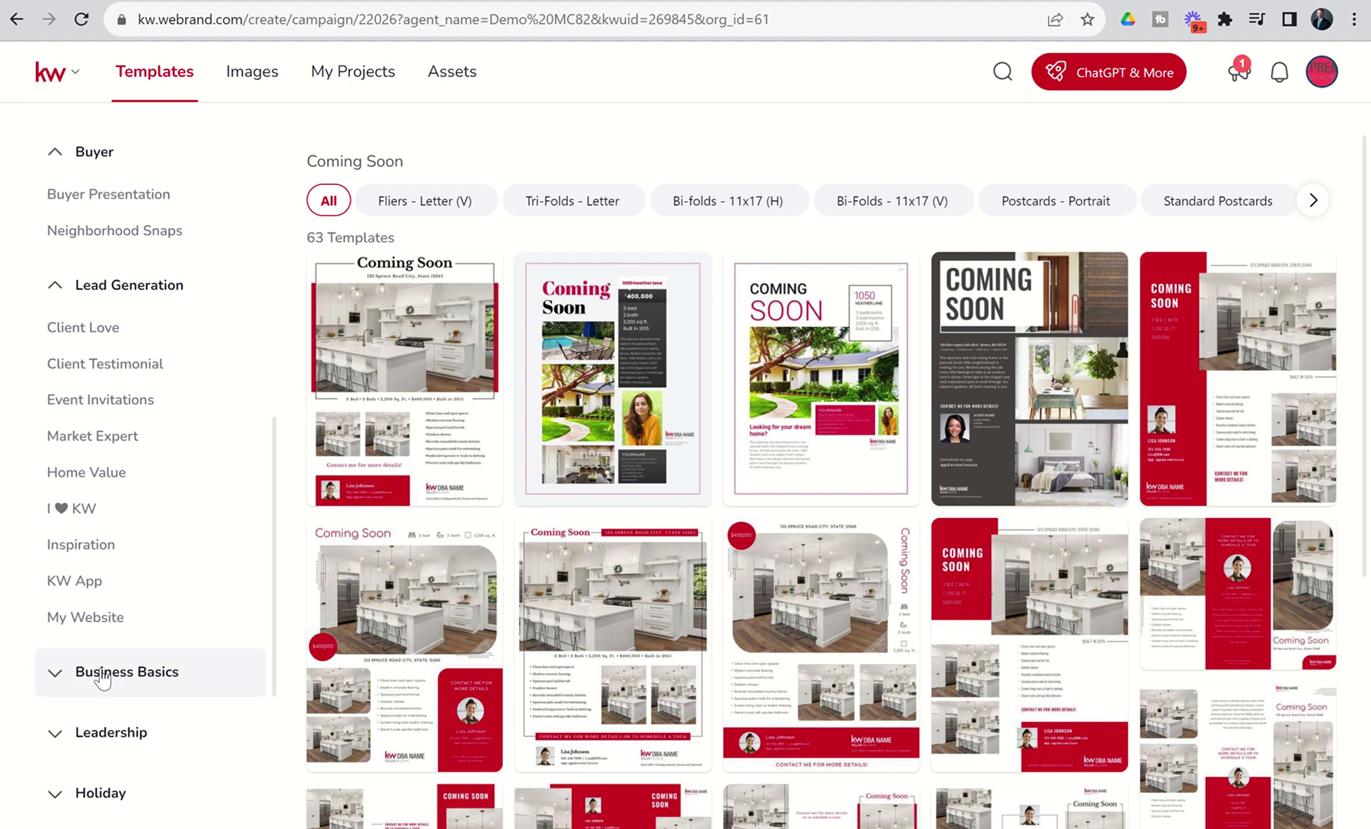
click(102, 674)
scroll(102, 677, down, 3)
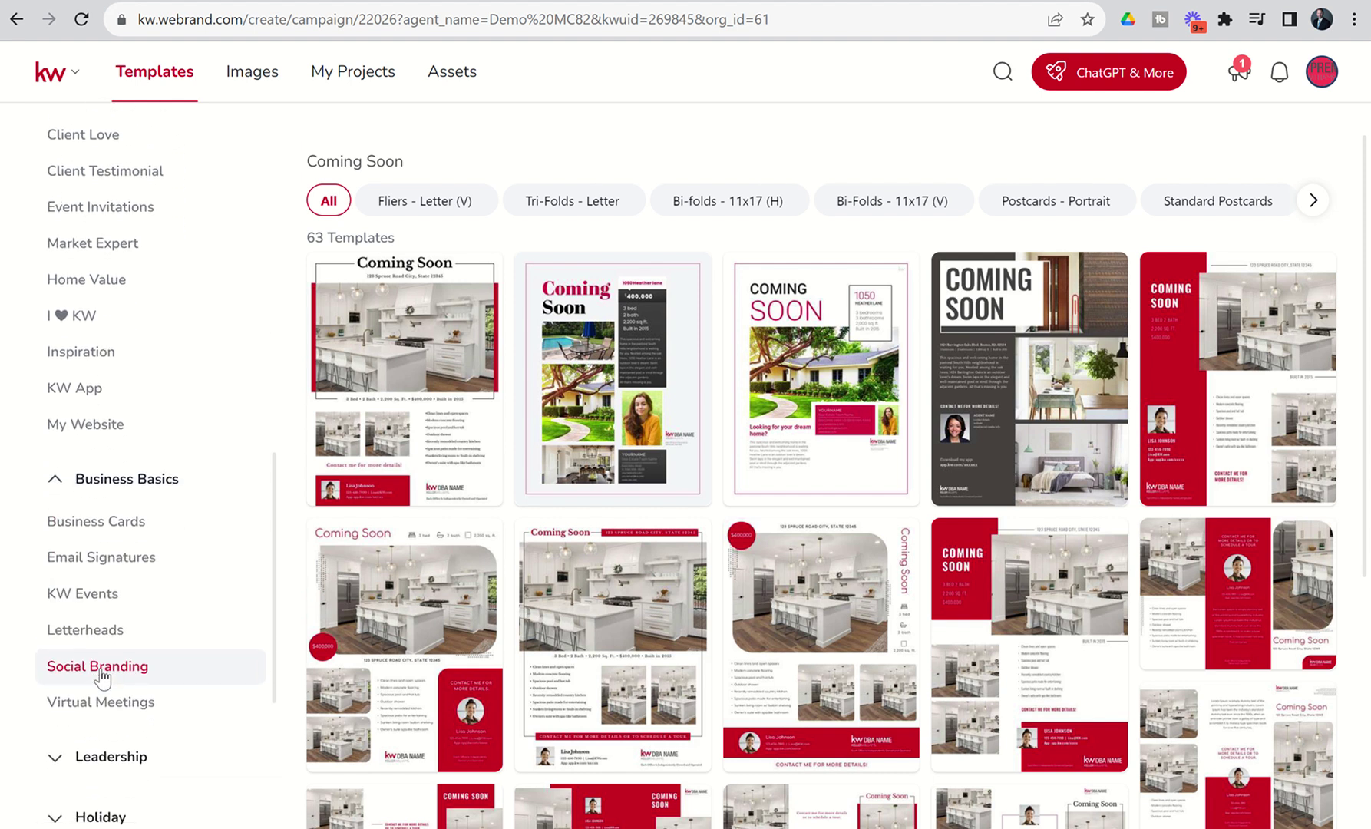
scroll(101, 671, down, 2)
click(93, 705)
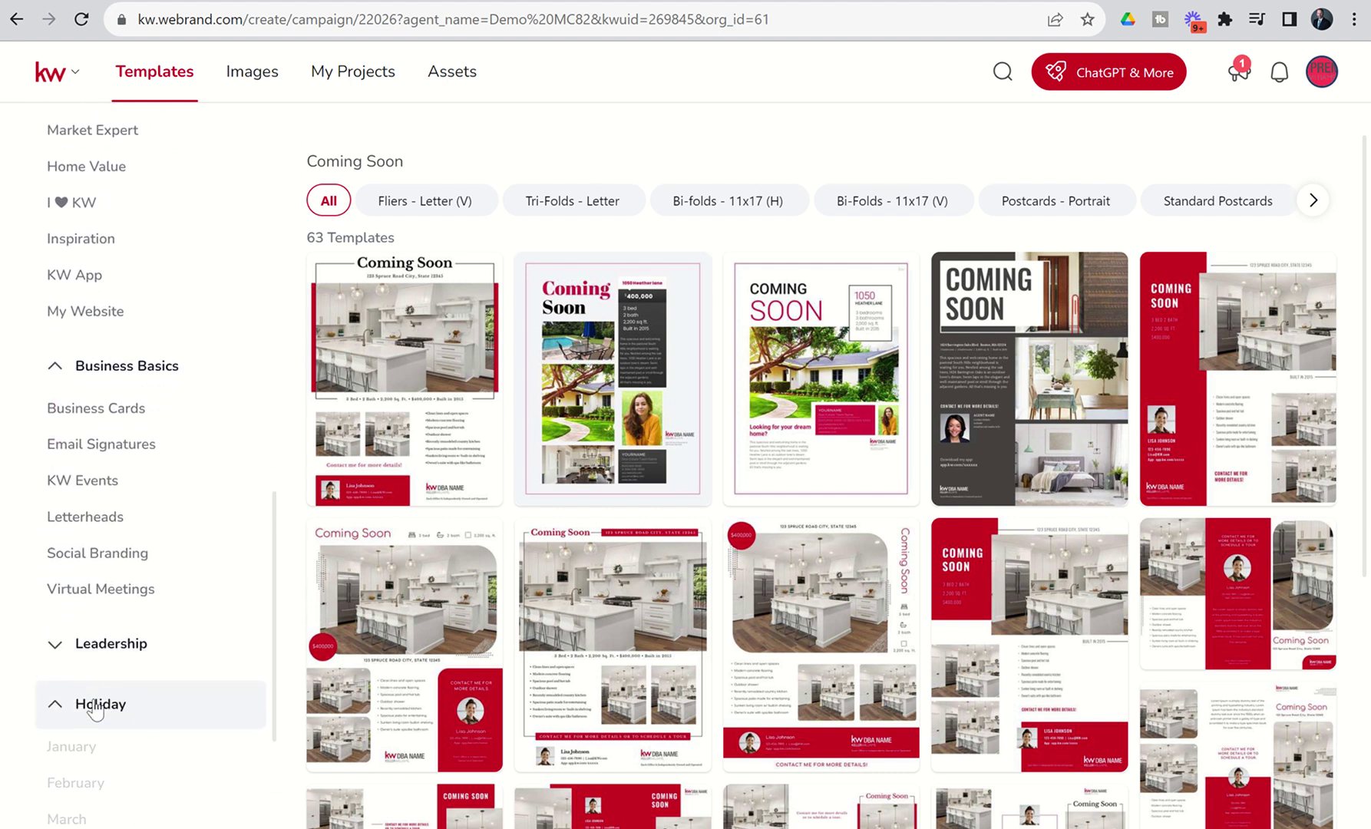
Step: Scroll back up the sidebar to Listings > Coming Soon with its 63 print templates
scroll(119, 818, down, 6)
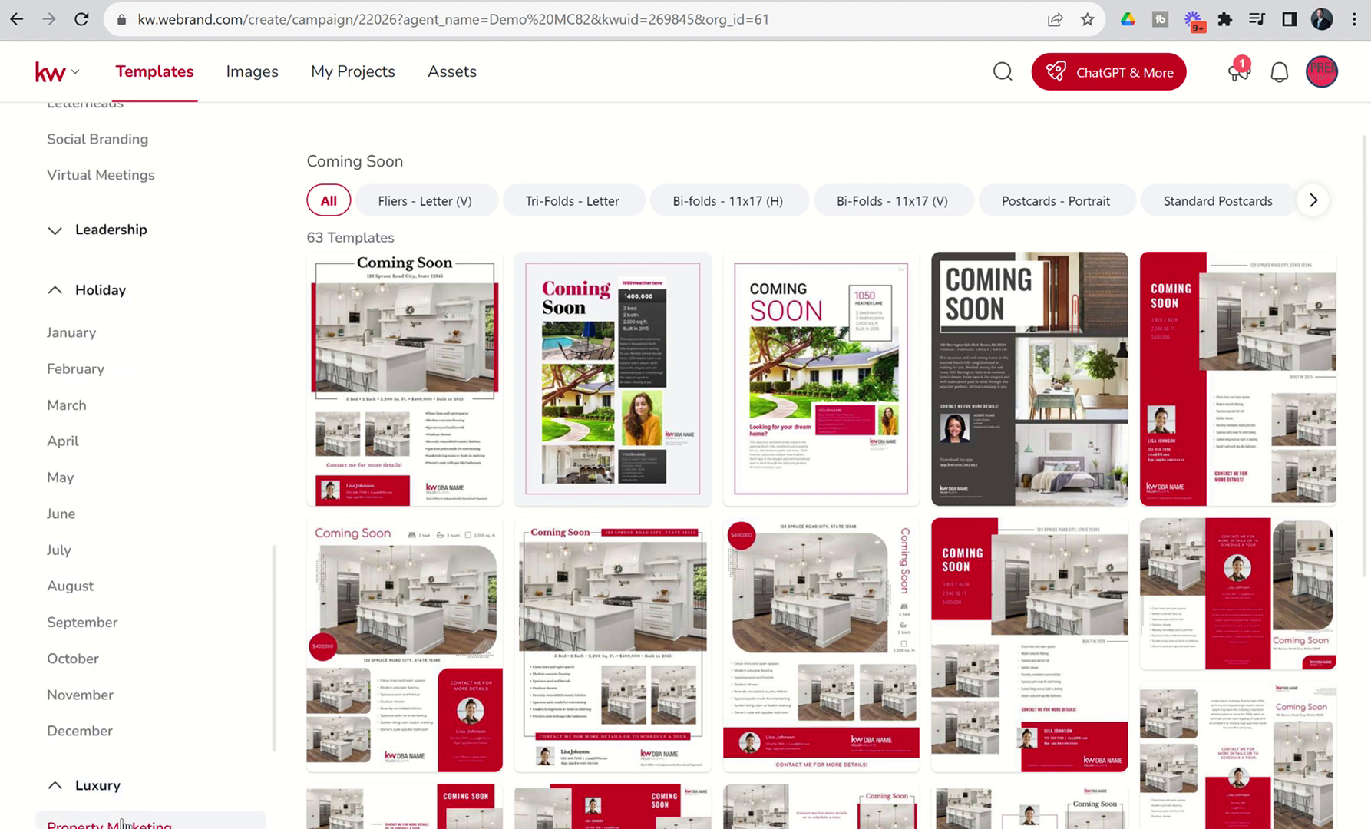
scroll(123, 821, down, 4)
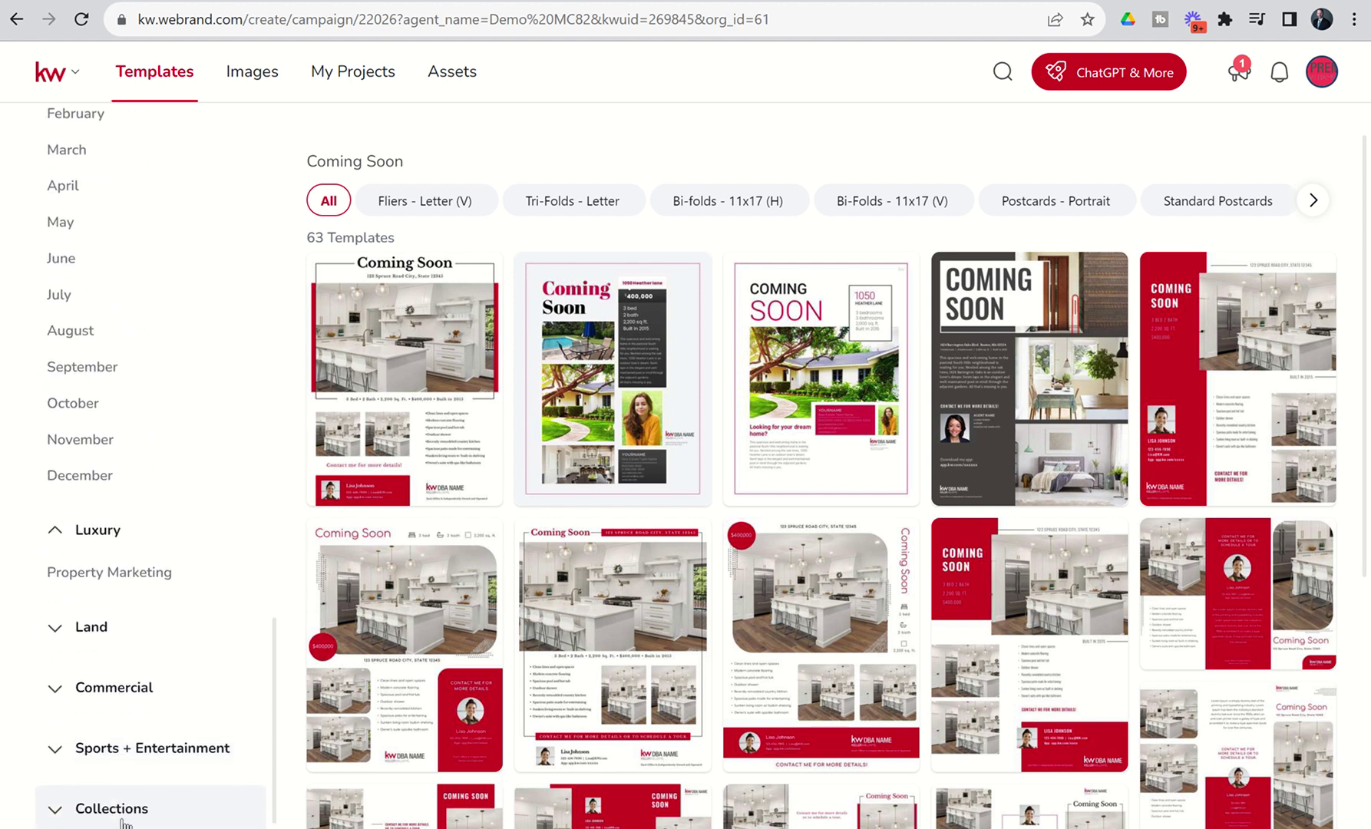
scroll(123, 823, down, 1)
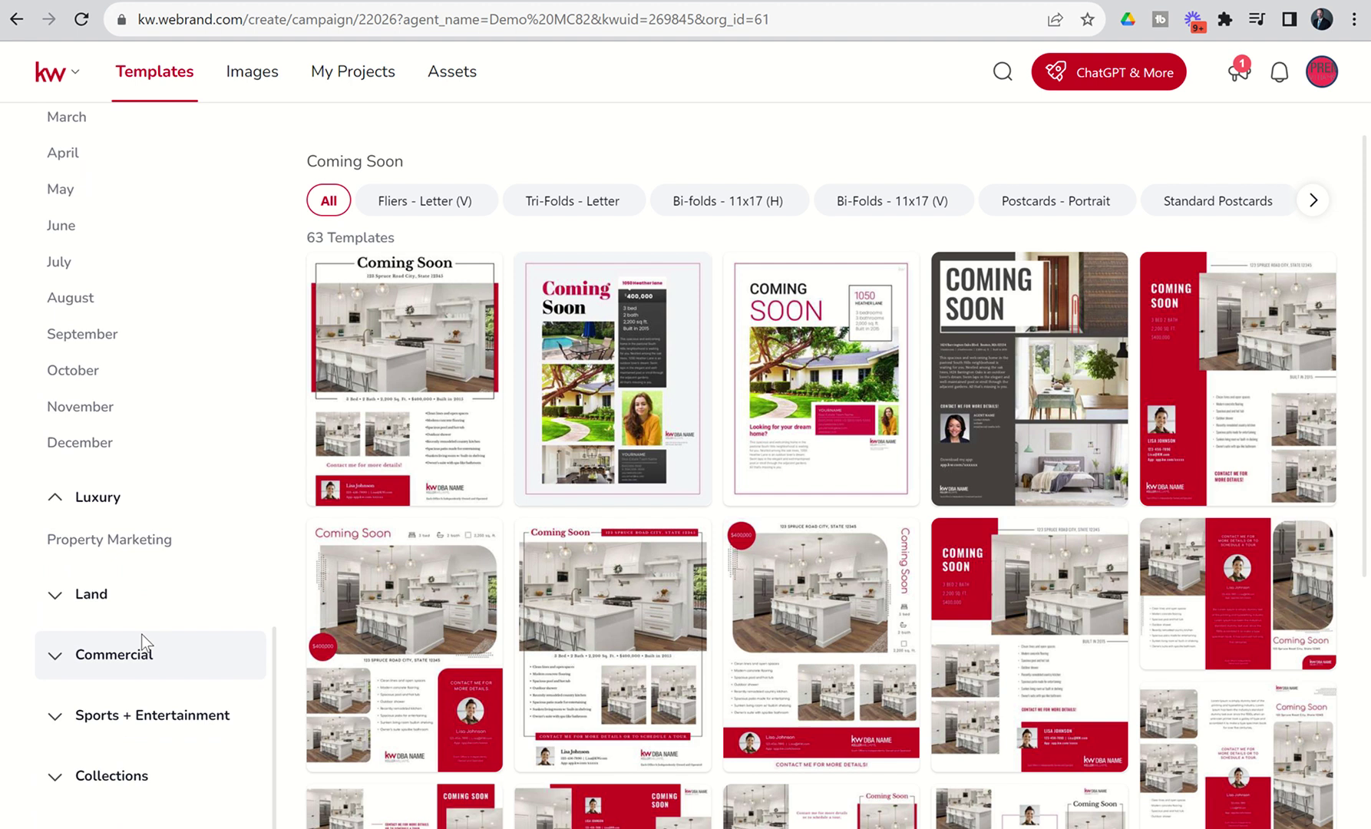
scroll(142, 637, up, 8)
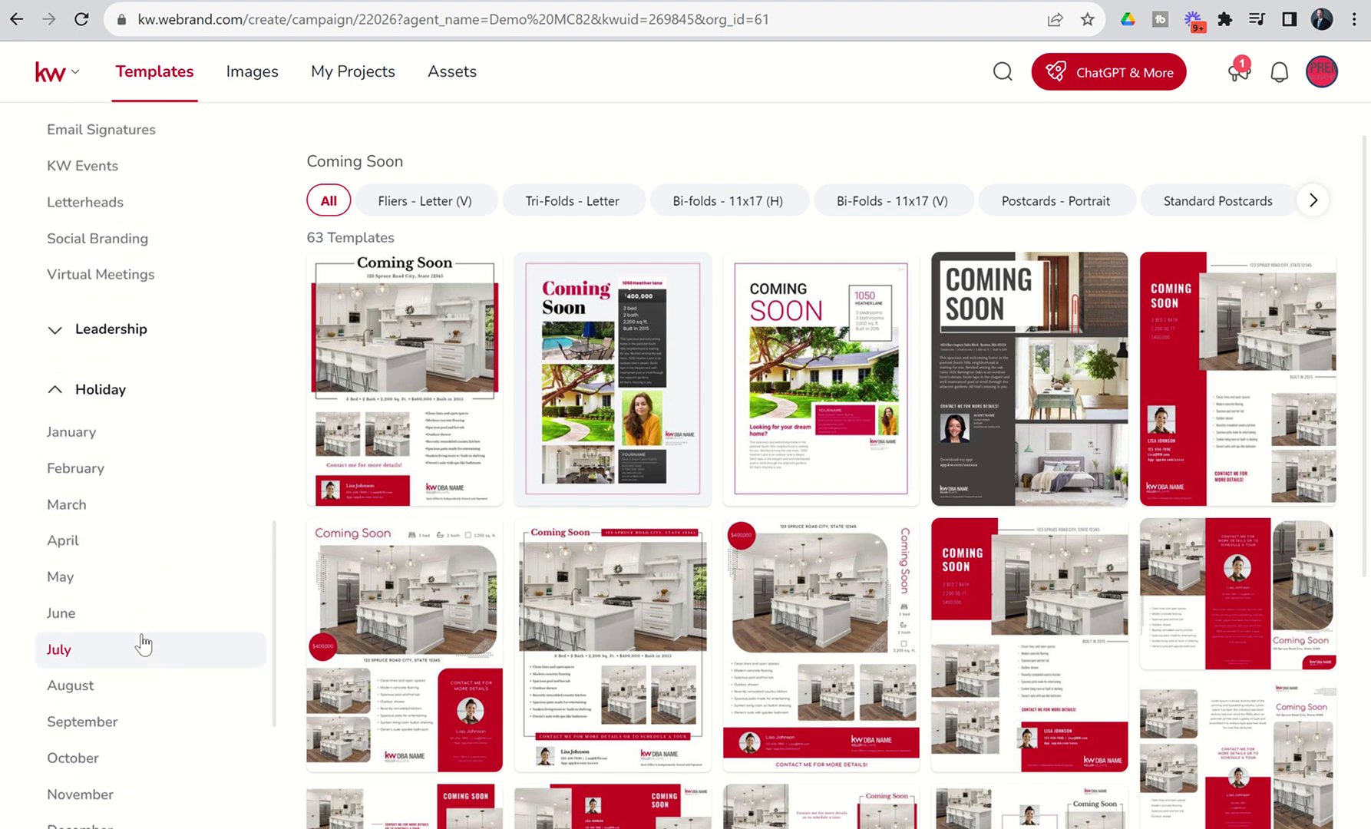
scroll(143, 643, up, 3)
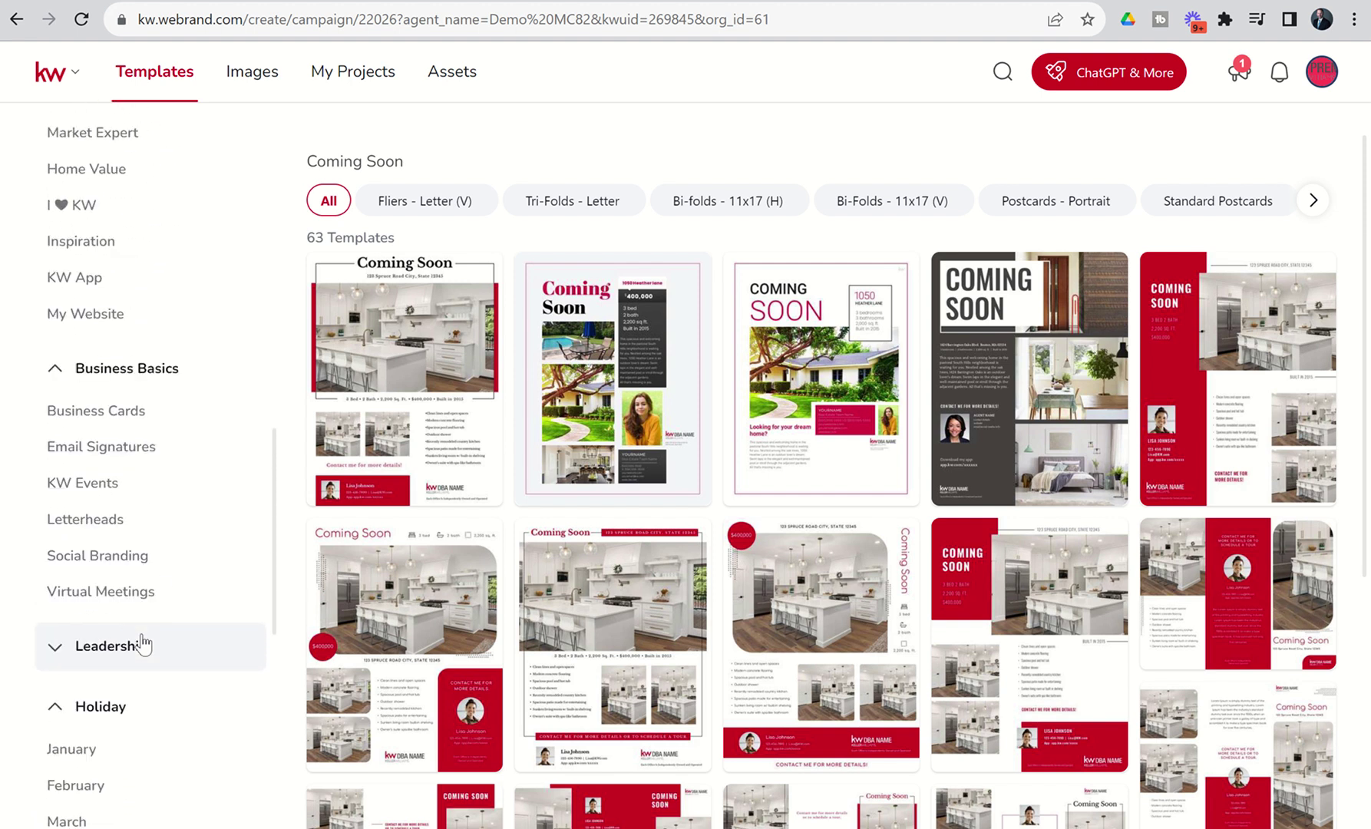
scroll(143, 643, up, 4)
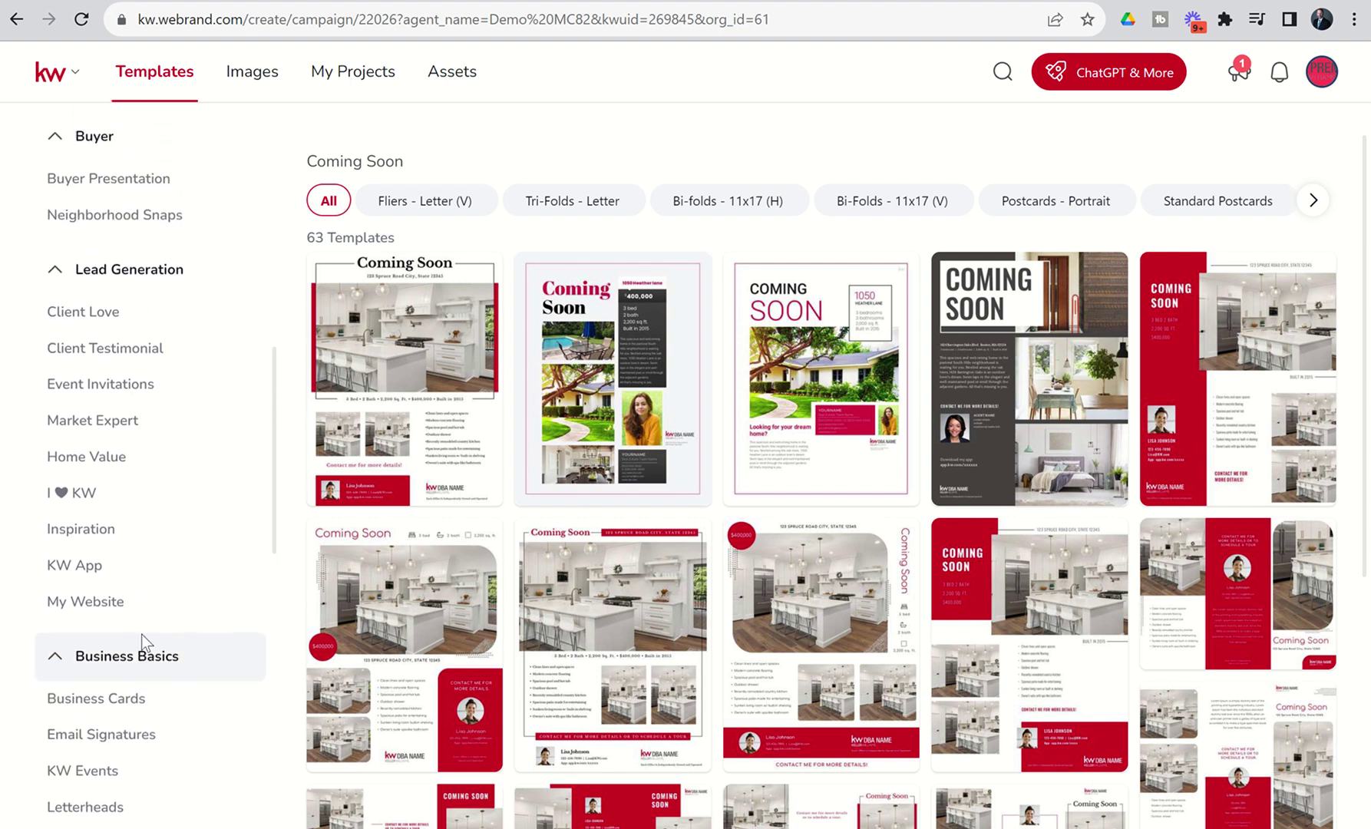
scroll(142, 634, up, 4)
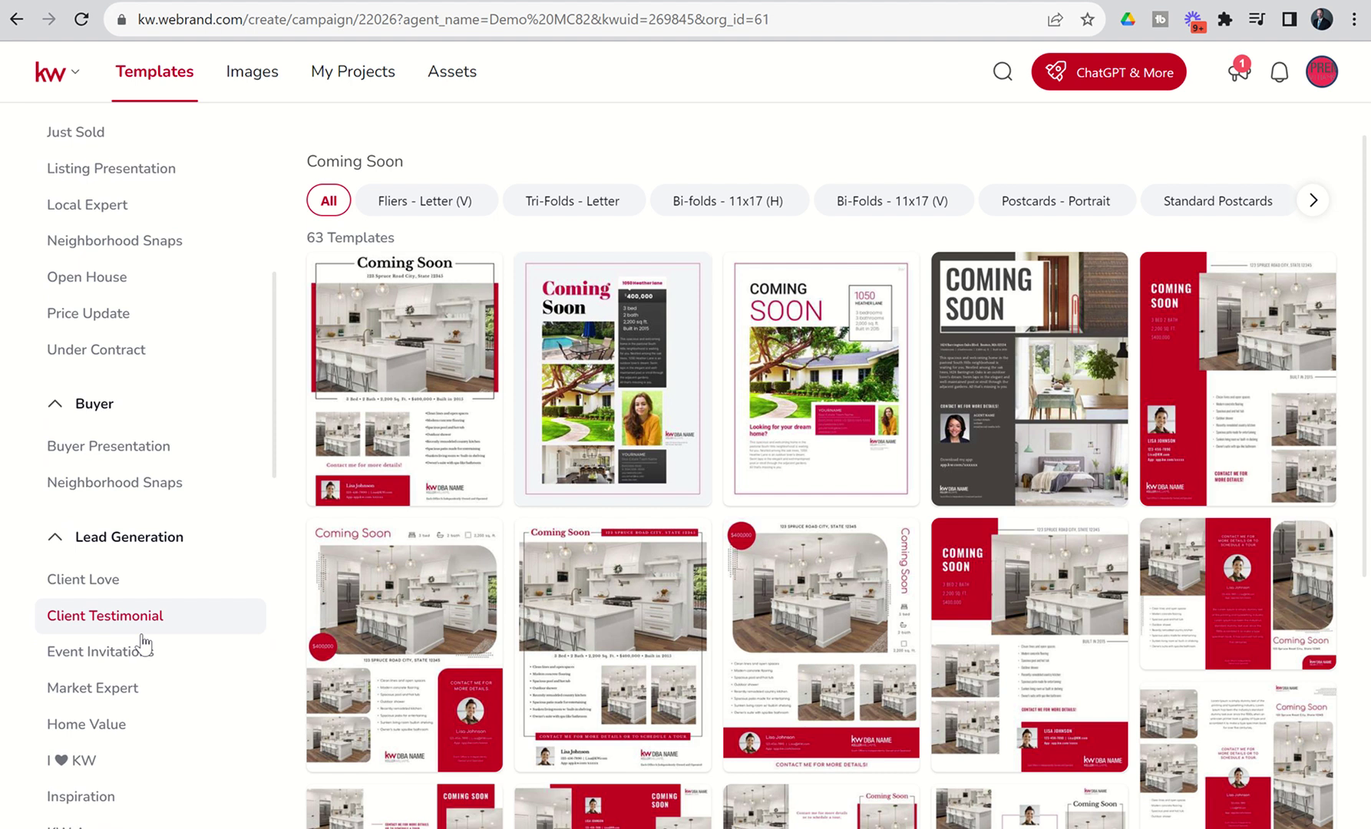
scroll(142, 643, up, 3)
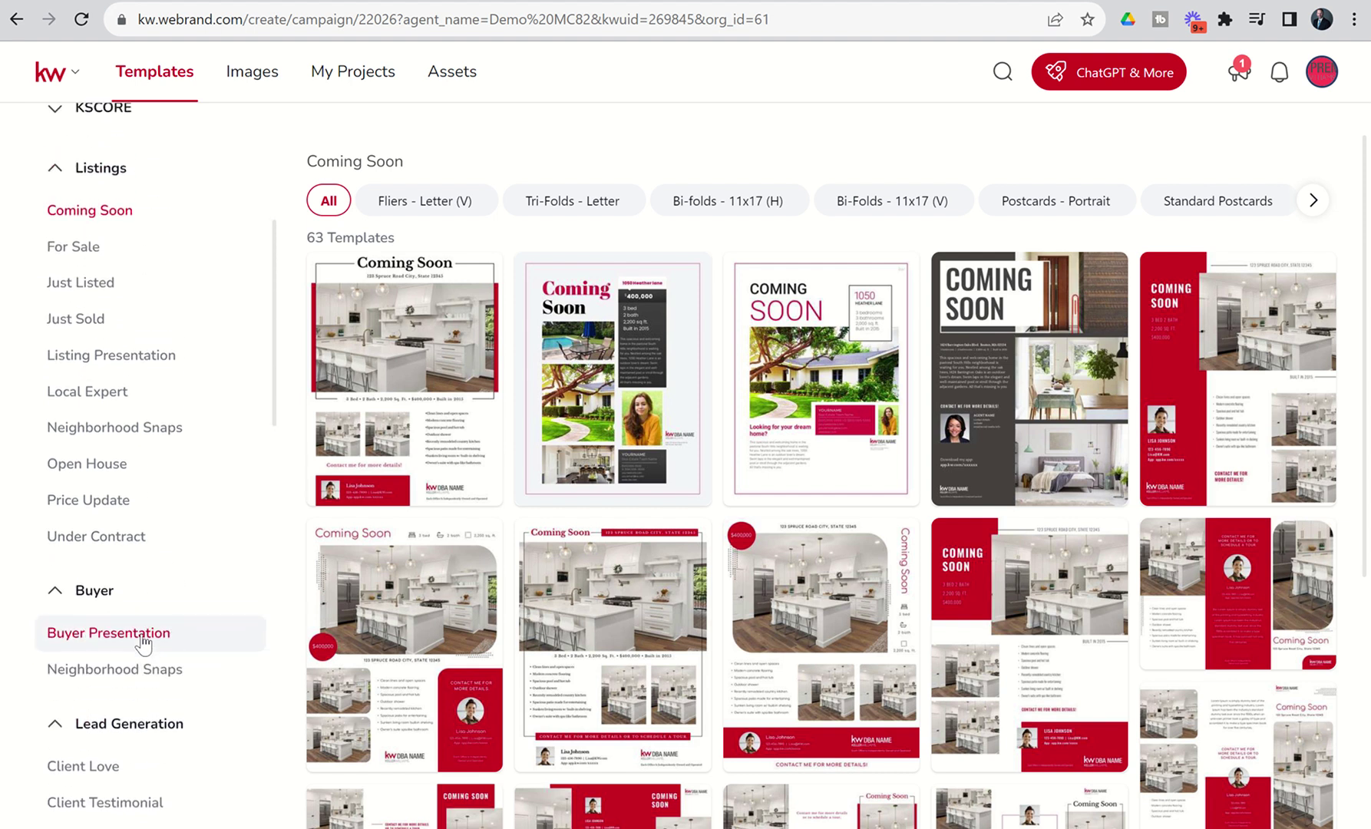
scroll(143, 643, up, 1)
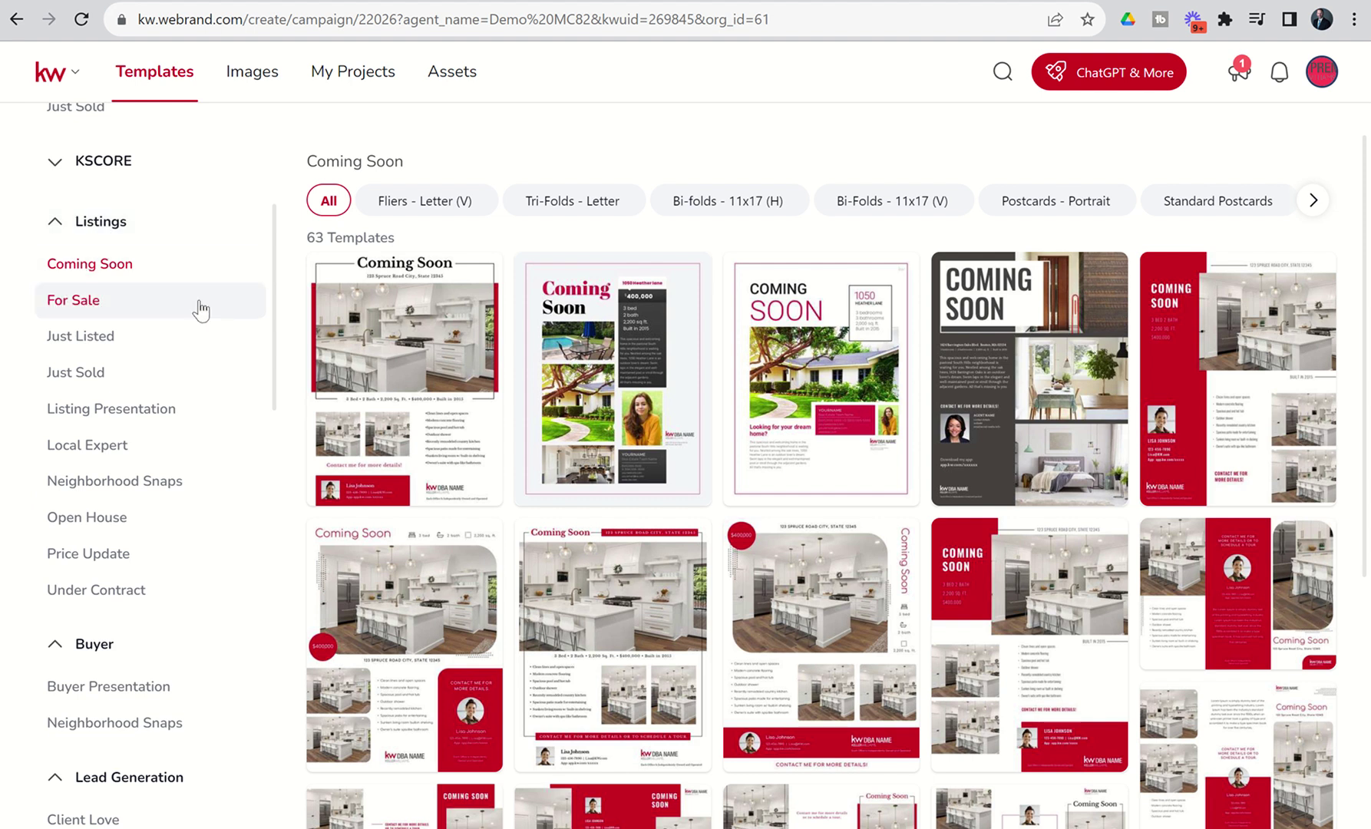
mouse_move(338, 251)
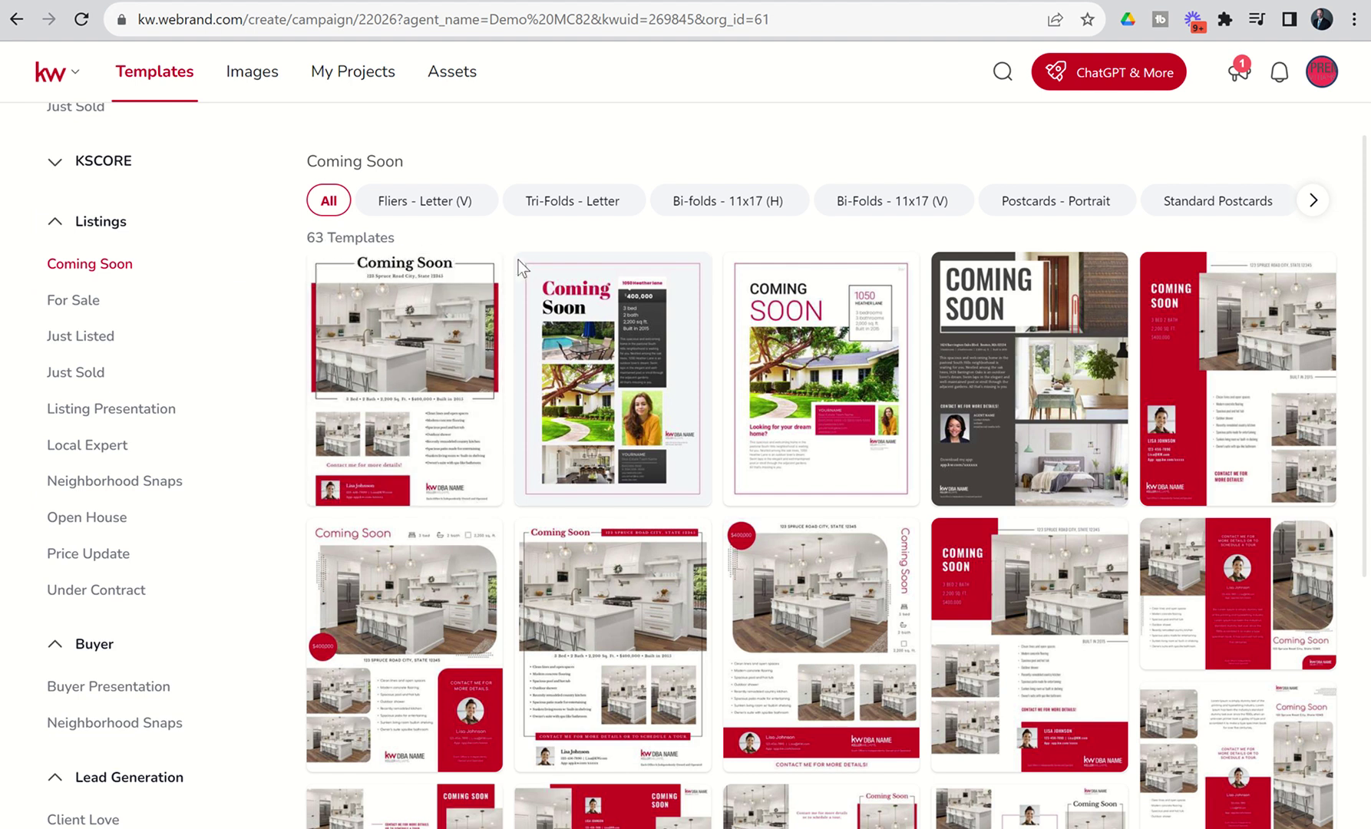
Step: Scroll through the Coming Soon grid and back up to the top of all 63 templates
scroll(624, 415, down, 3)
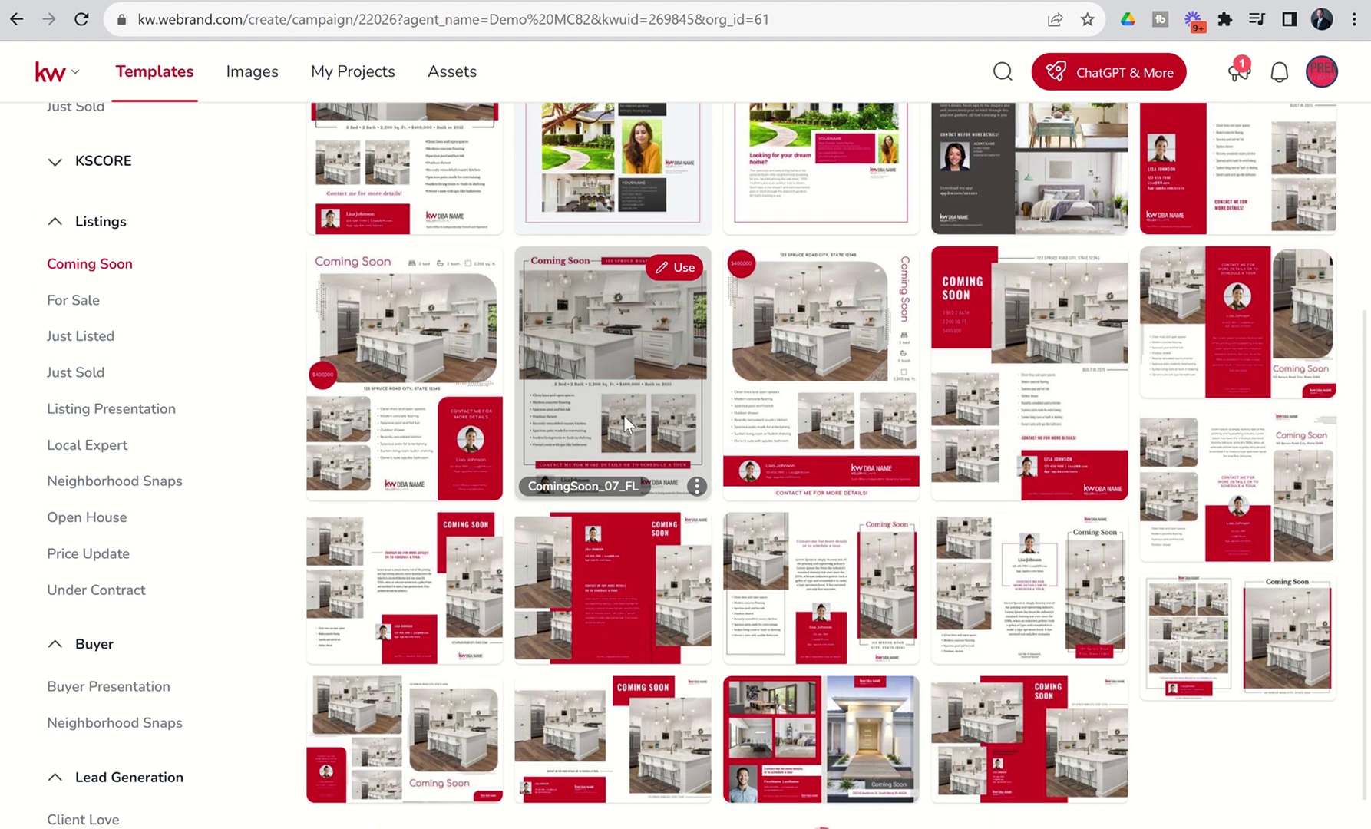
scroll(623, 414, down, 3)
scroll(624, 416, down, 10)
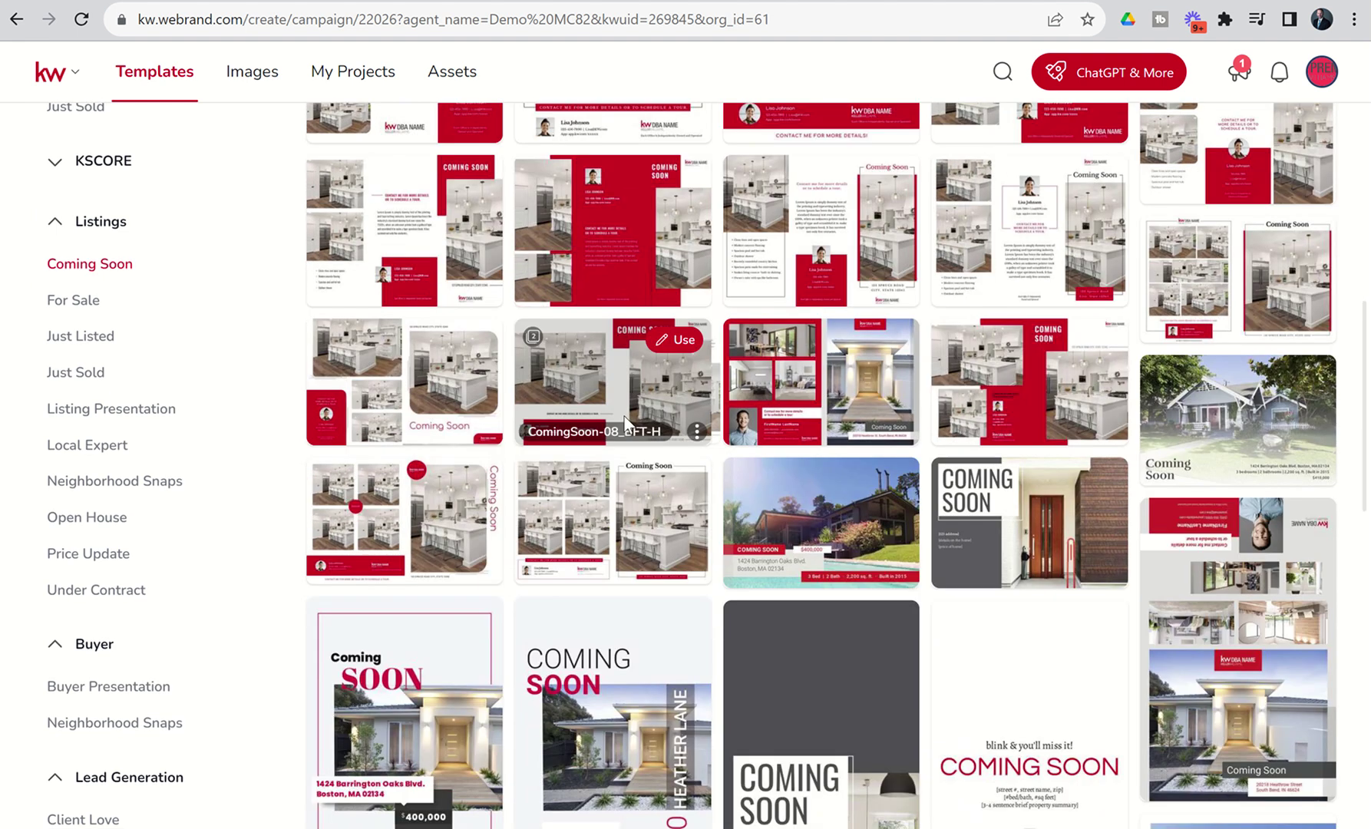
scroll(623, 415, down, 7)
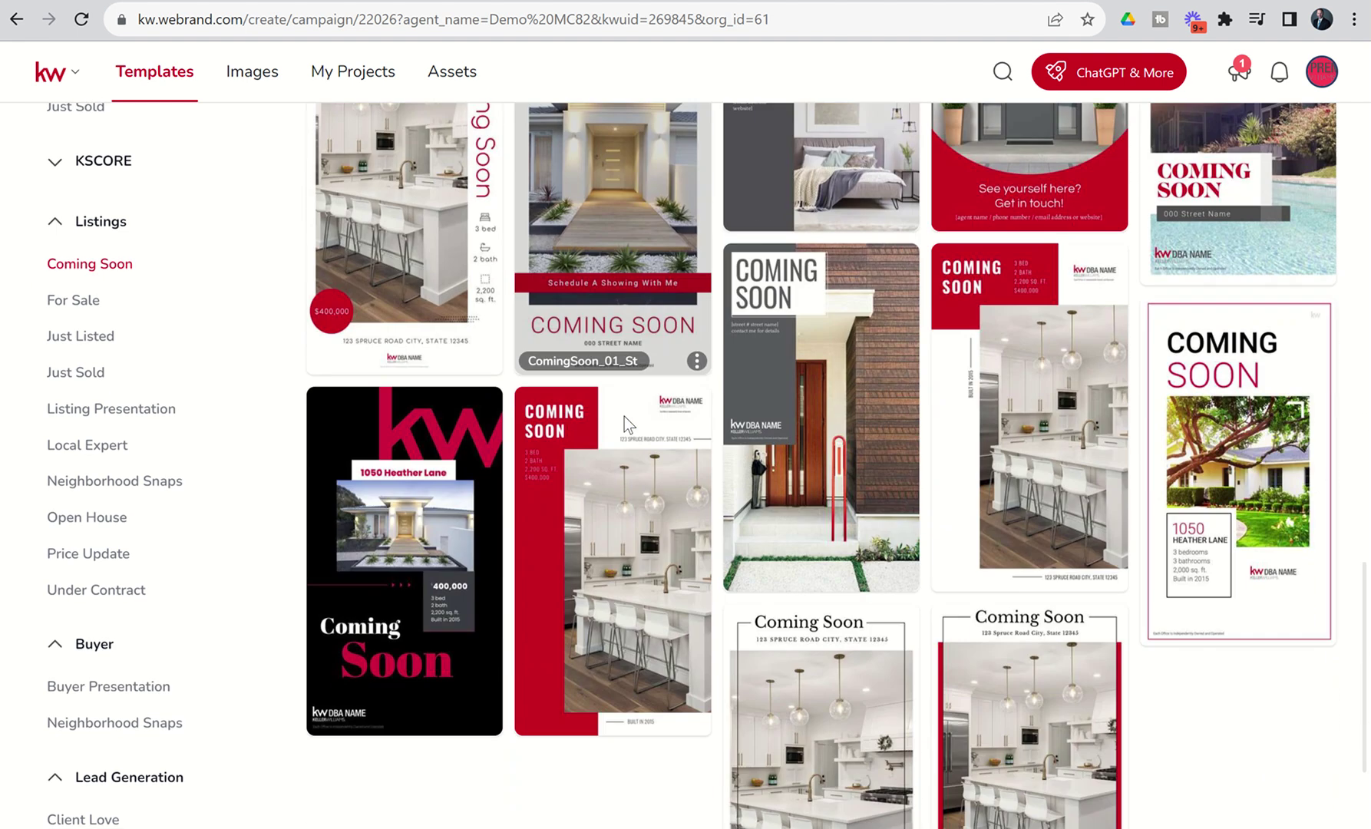
scroll(624, 415, down, 7)
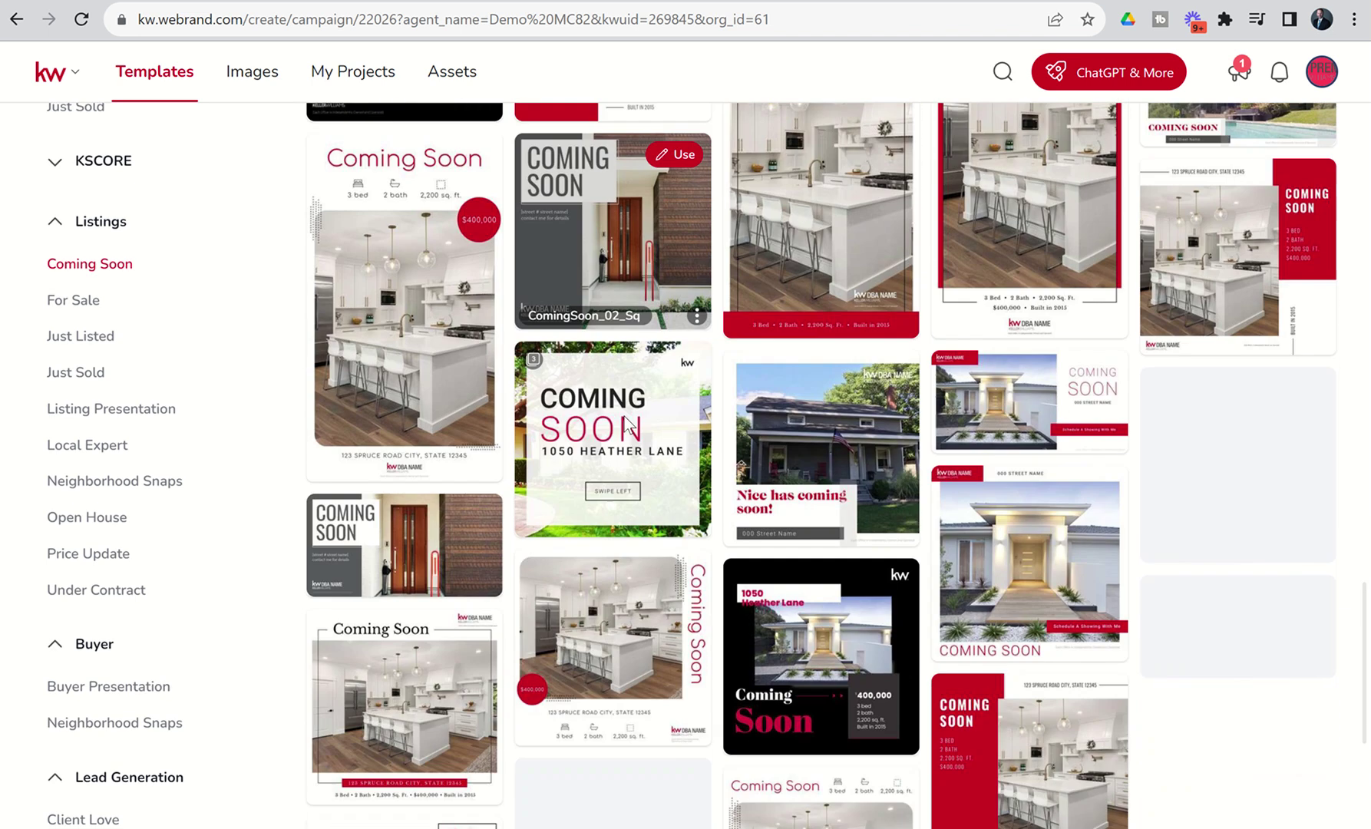
scroll(627, 423, down, 1)
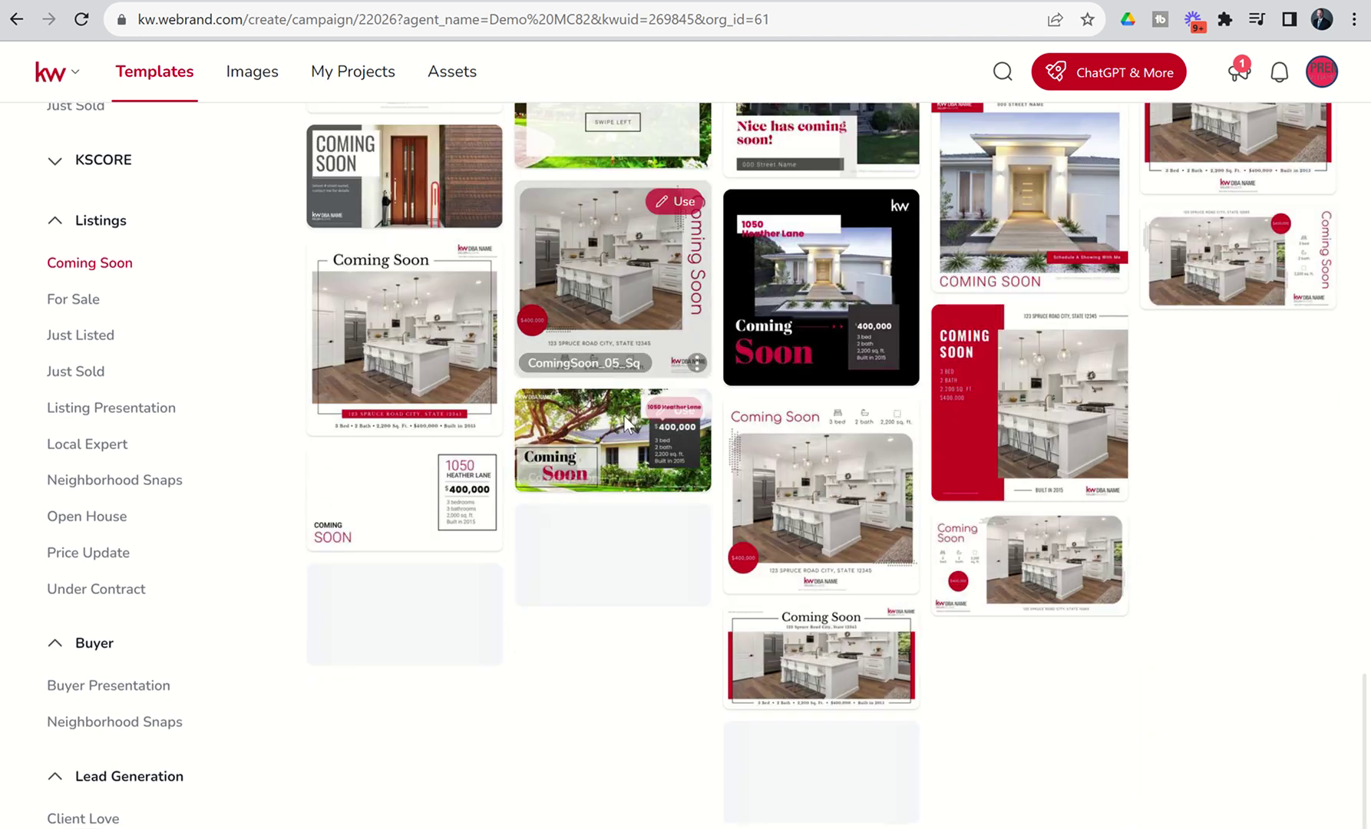
scroll(624, 415, up, 20)
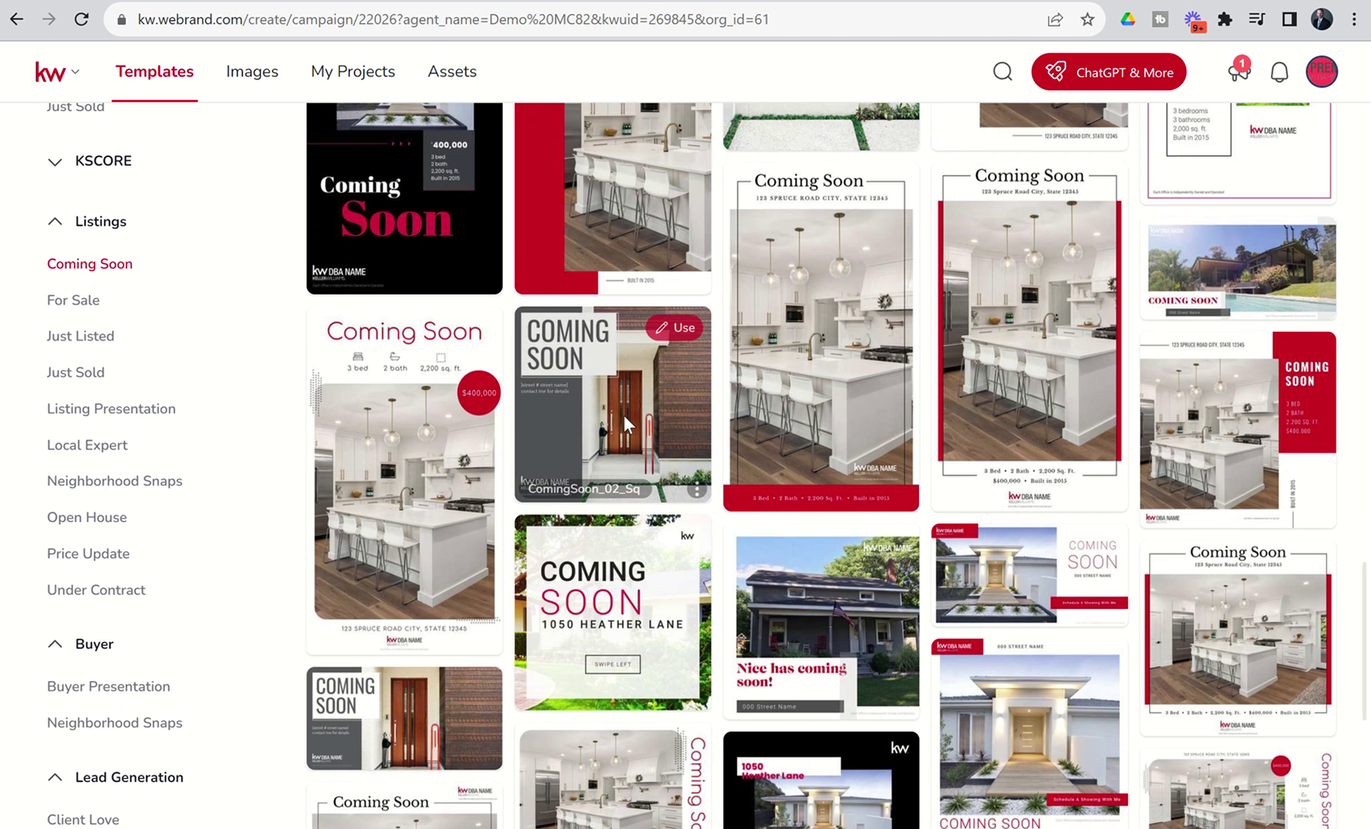
scroll(623, 415, up, 10)
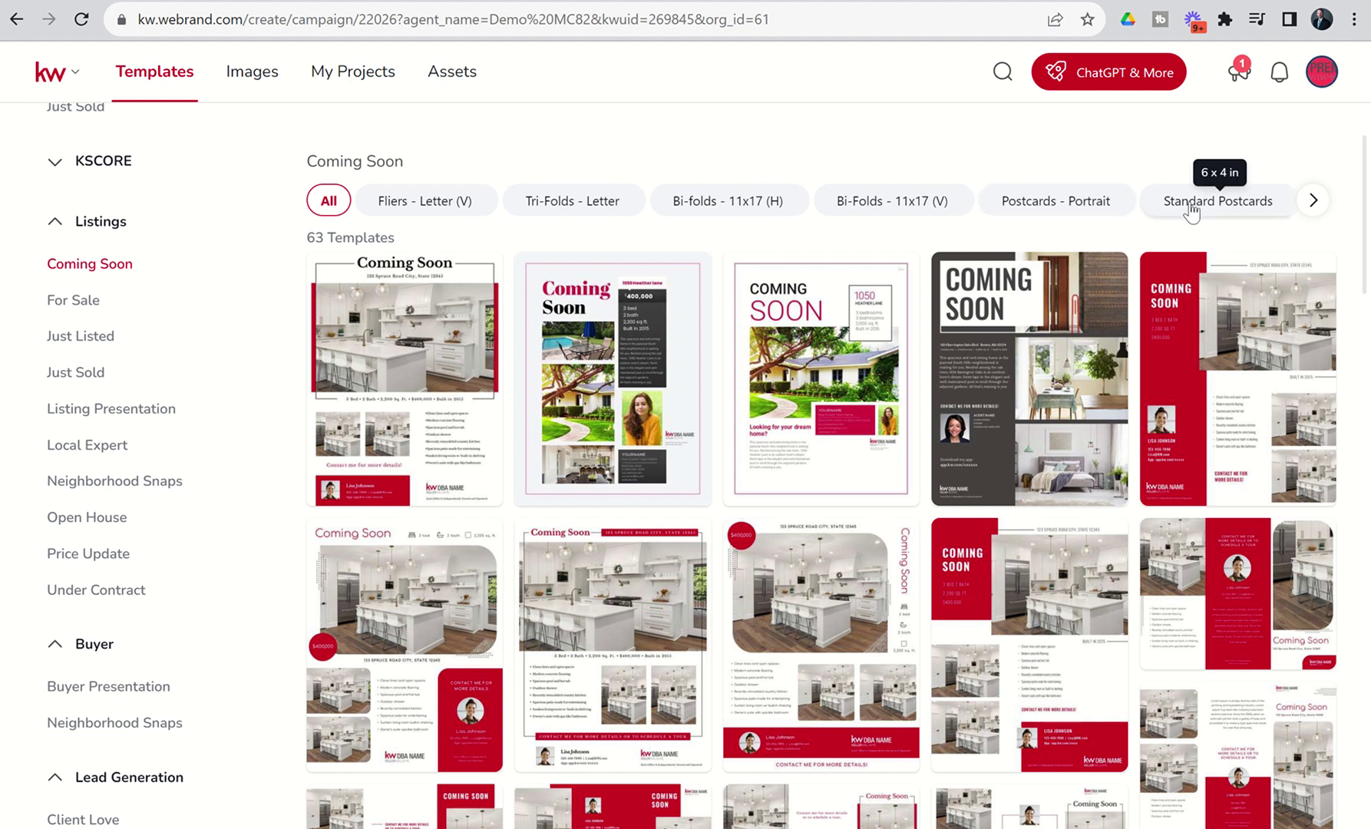
Step: Filter Coming Soon templates to Fliers - Letter (V) and start a design from ComingSoon_06_FL
click(1312, 199)
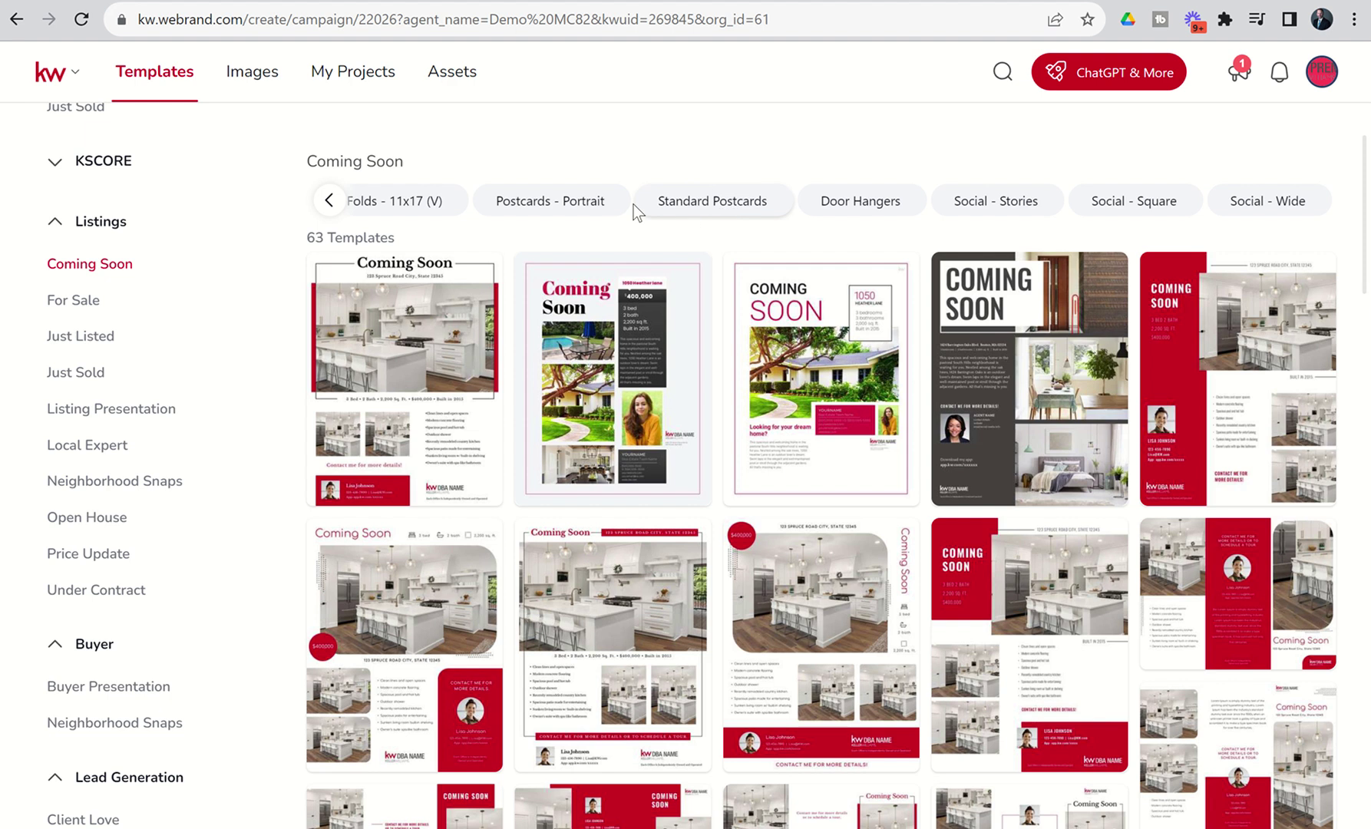
click(328, 201)
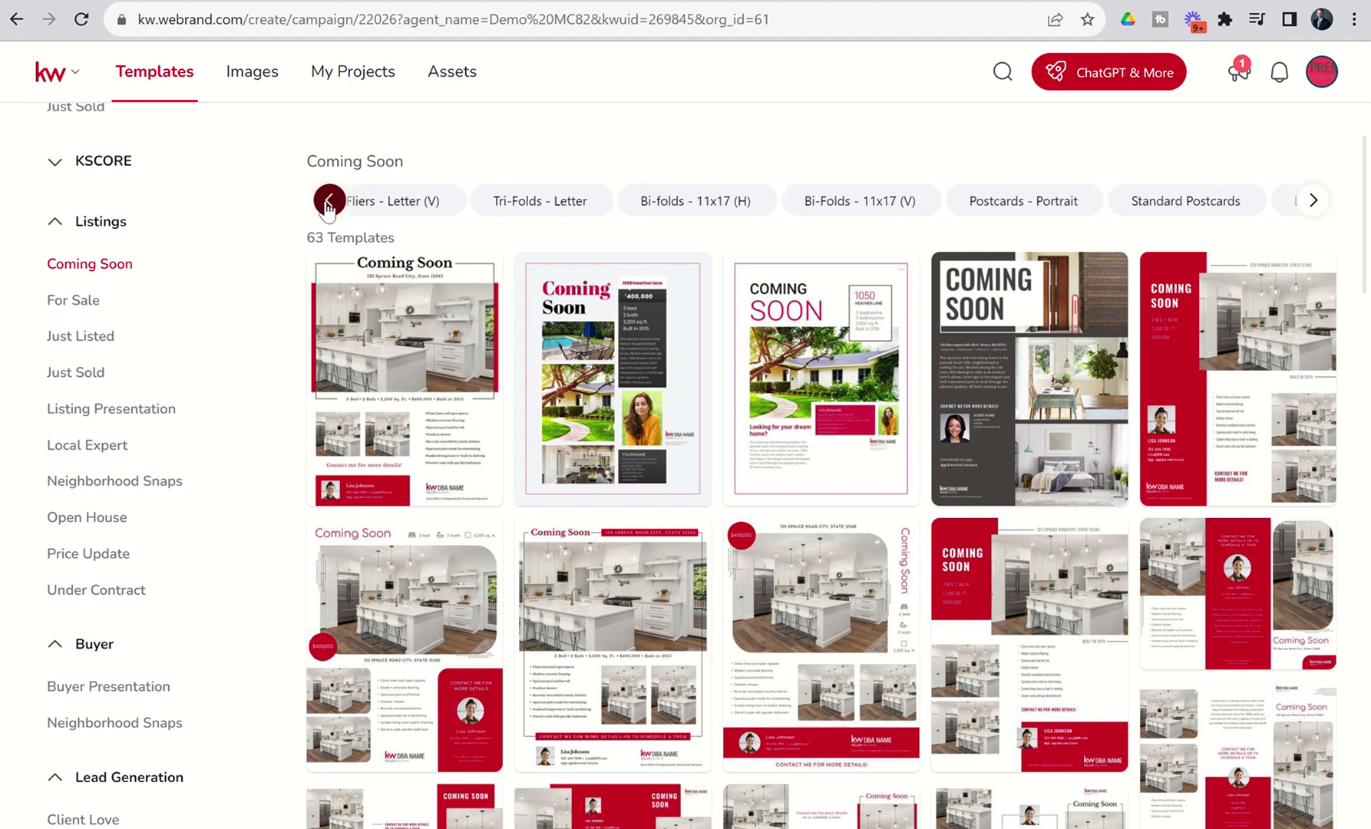
click(419, 204)
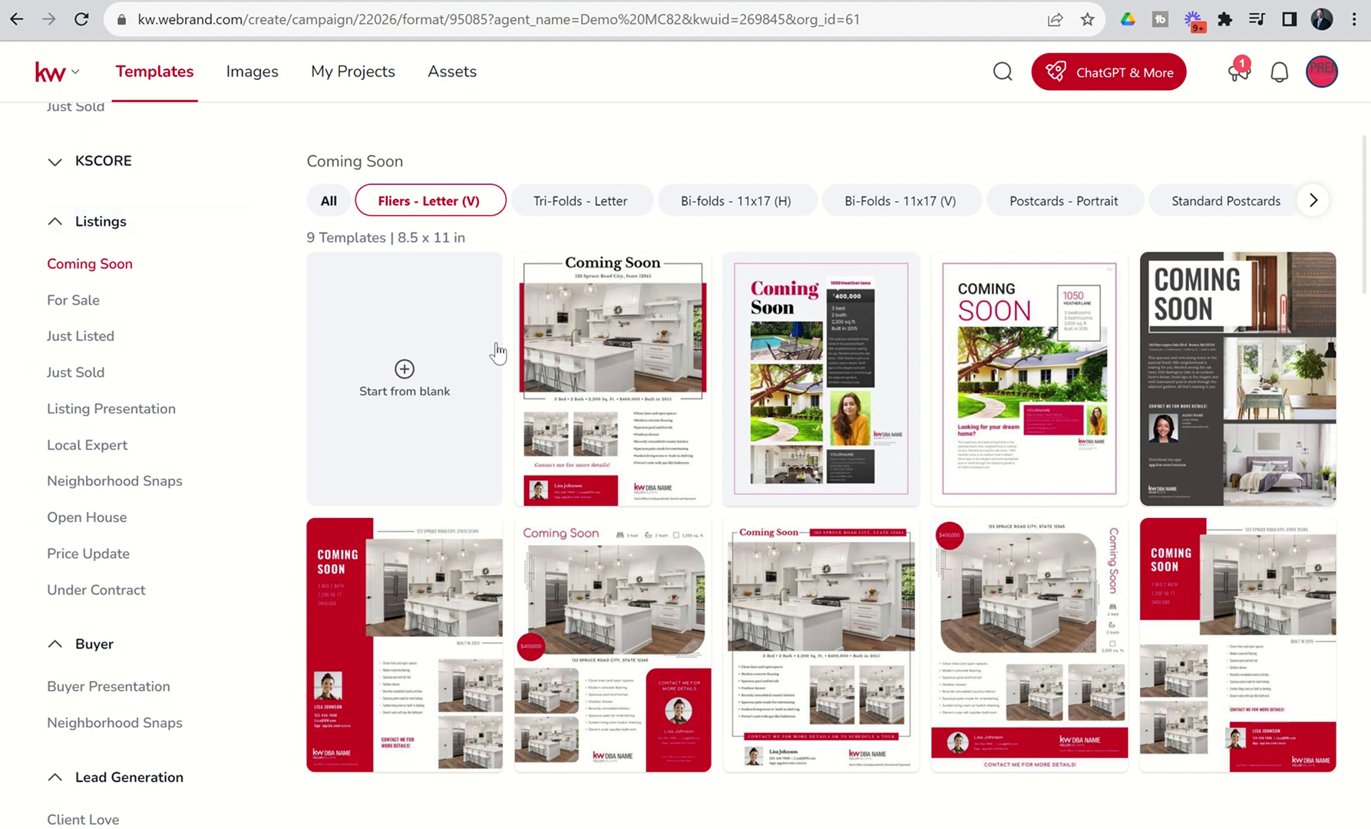
mouse_move(626, 340)
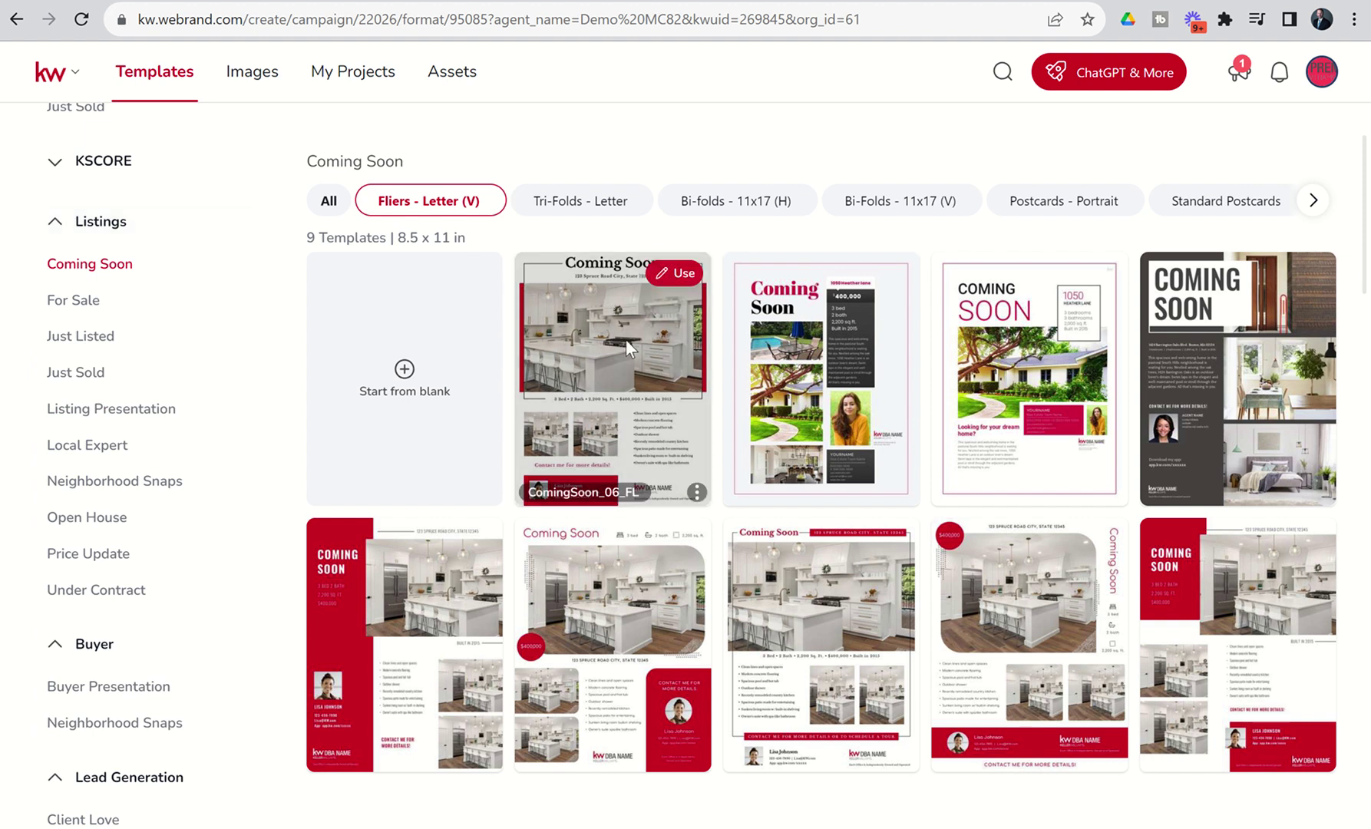
click(668, 276)
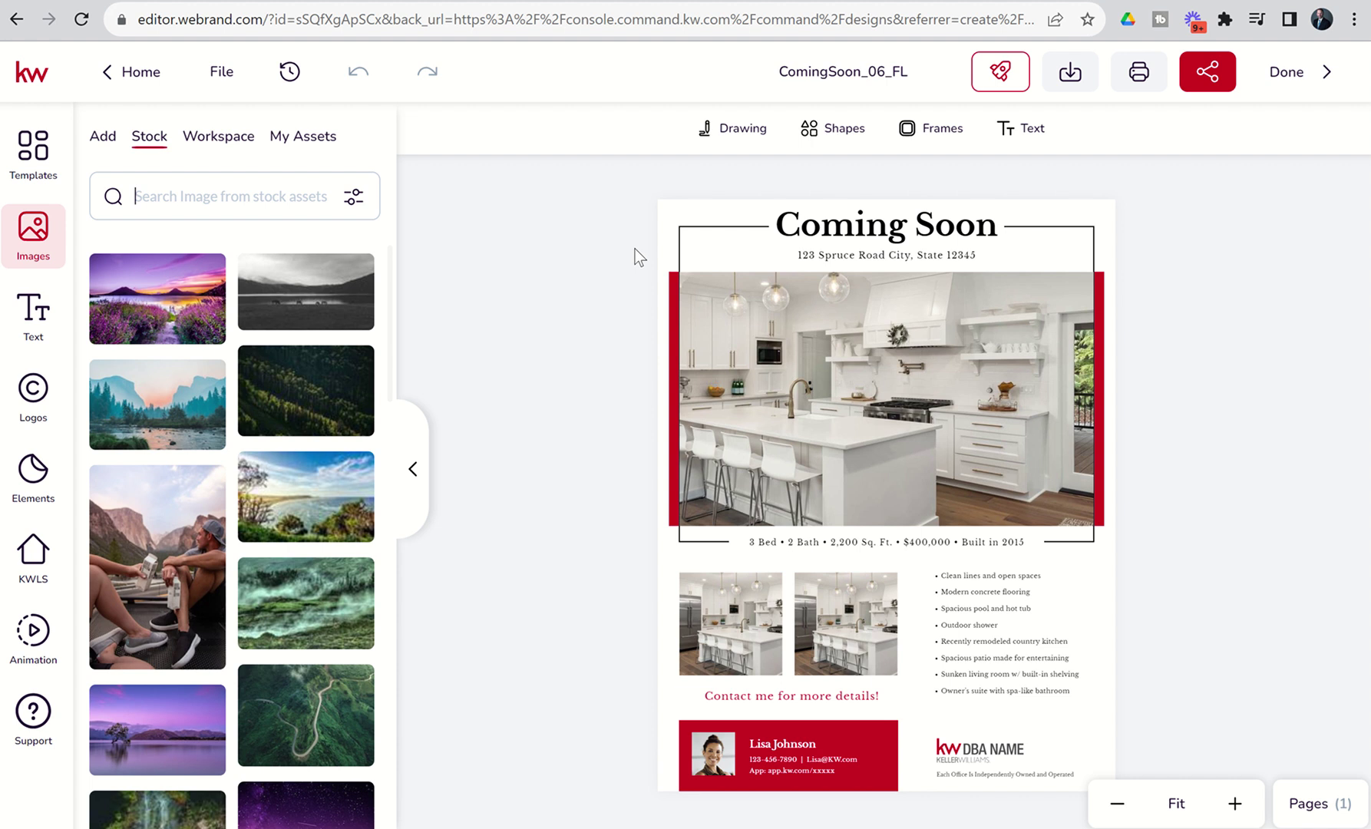
click(811, 237)
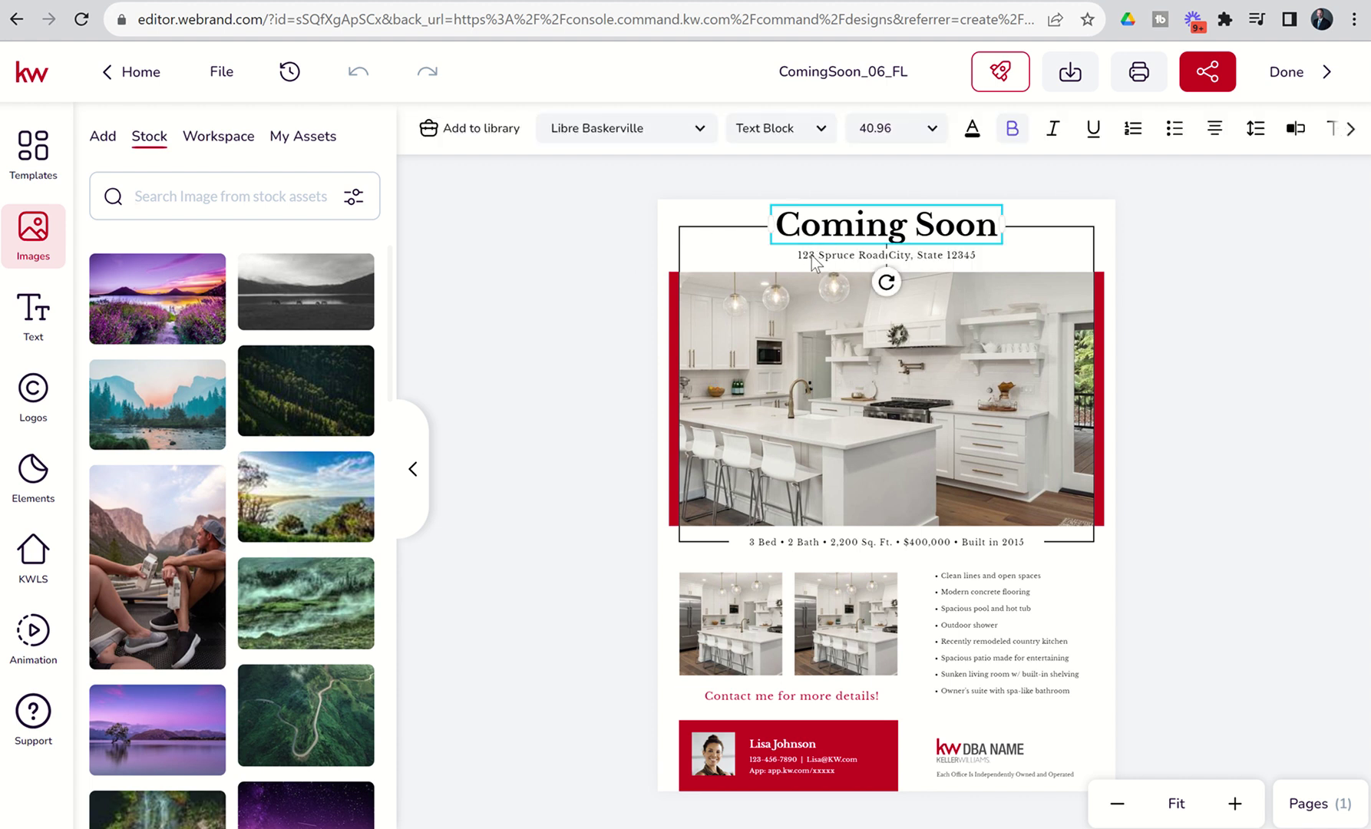
click(810, 256)
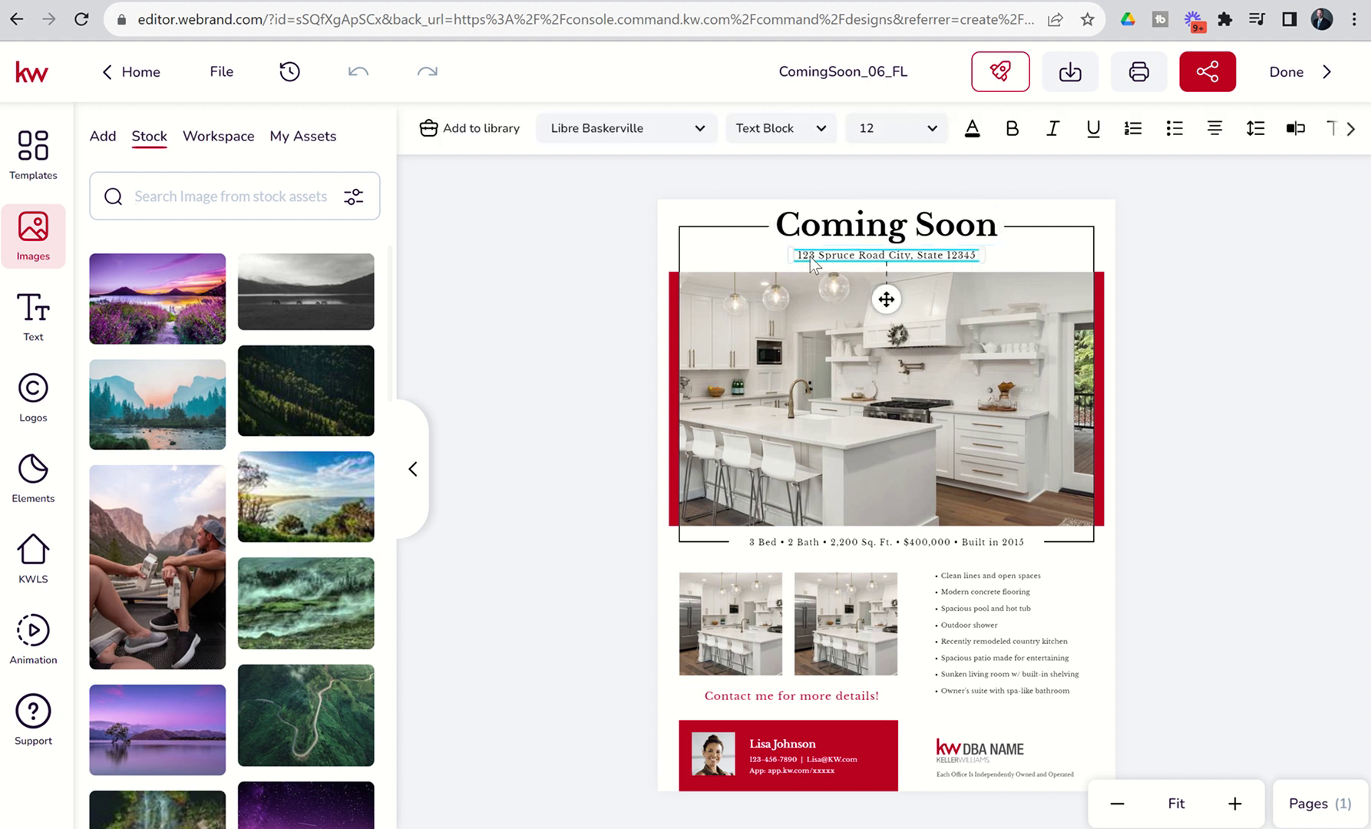
click(798, 542)
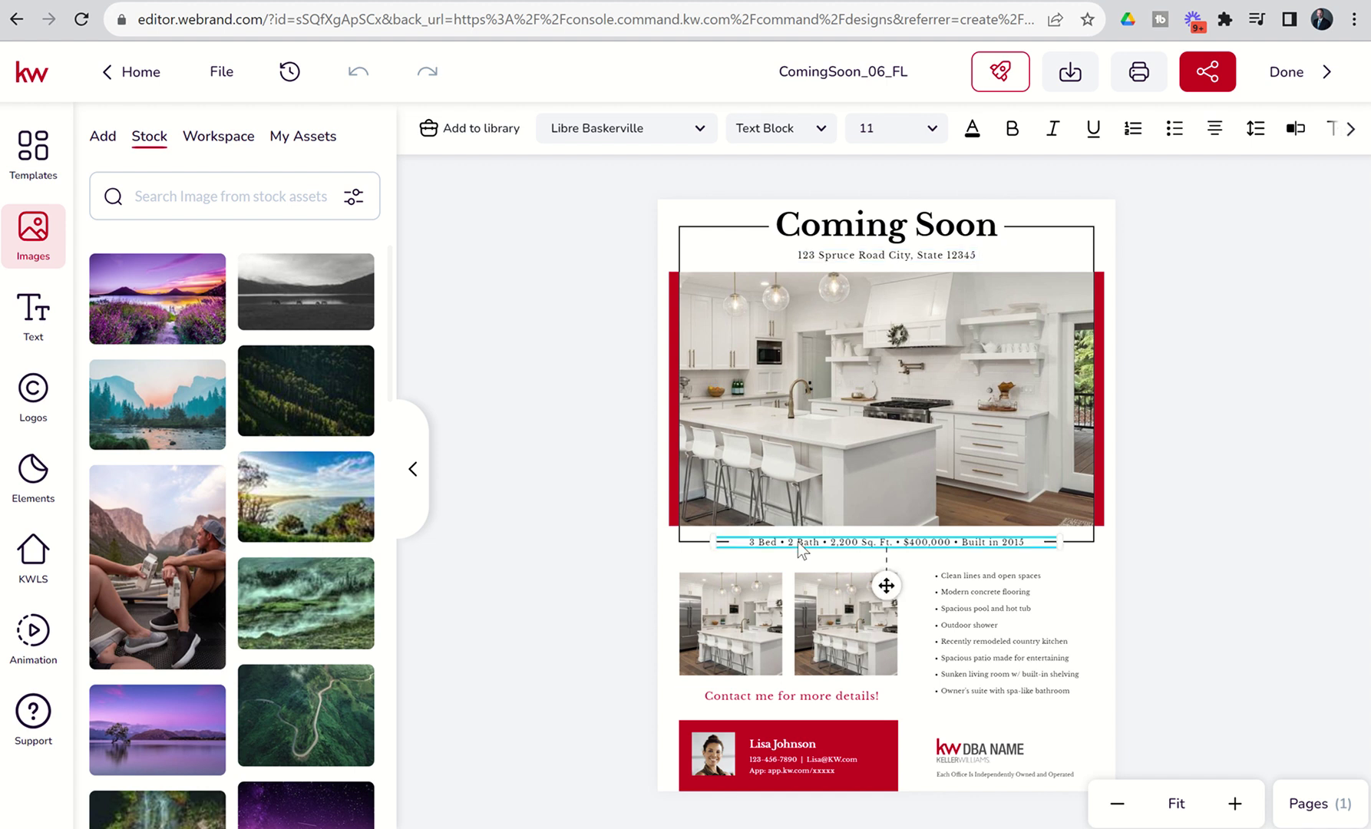
click(823, 382)
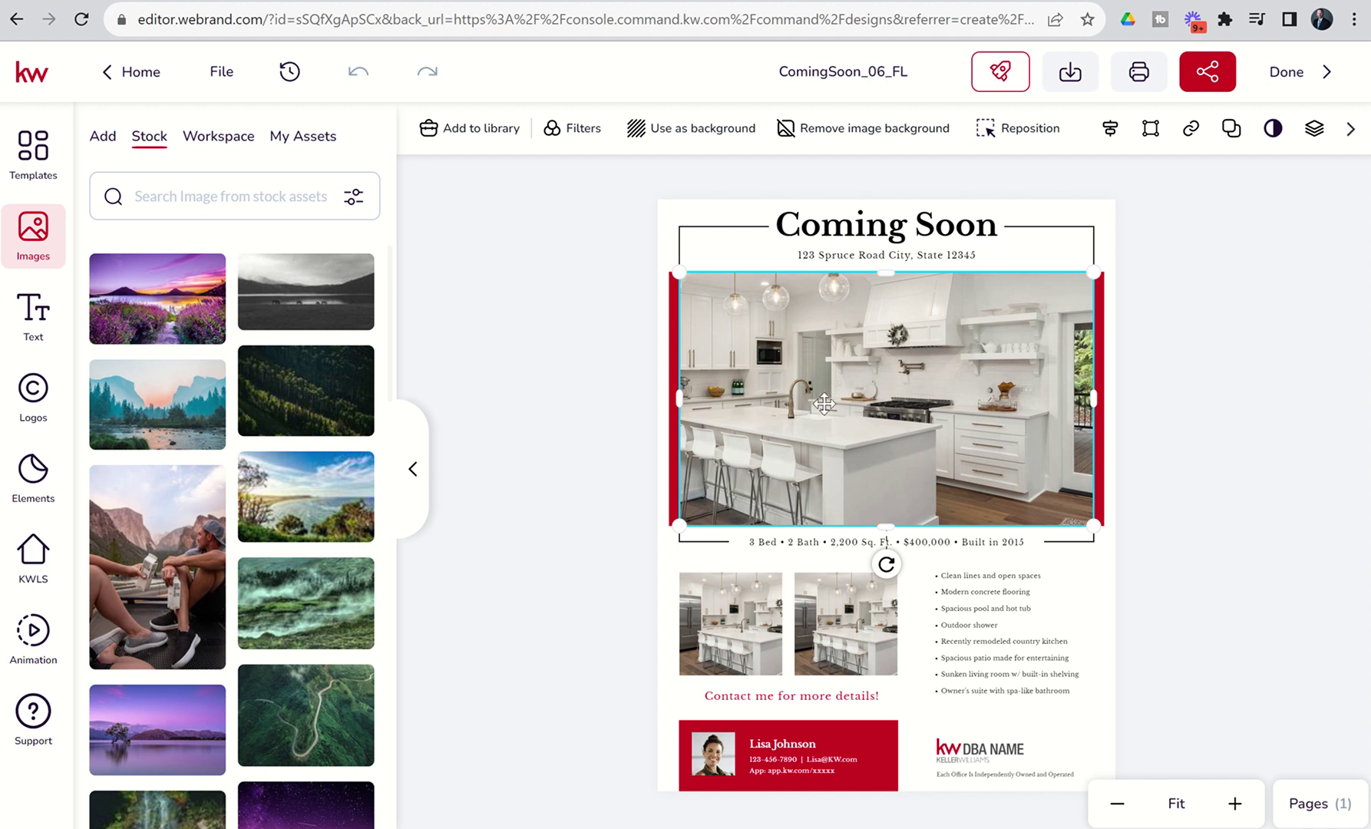
click(1104, 410)
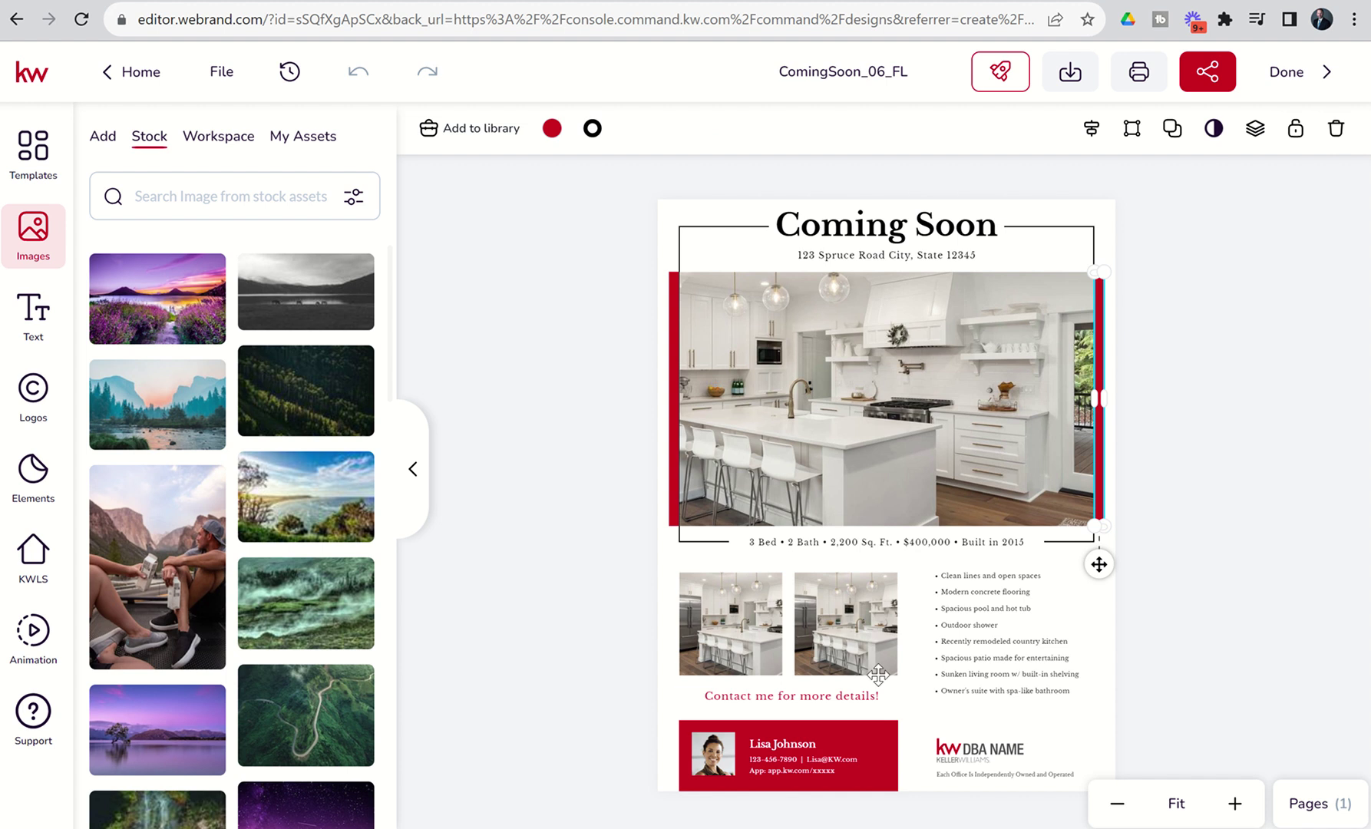
click(877, 732)
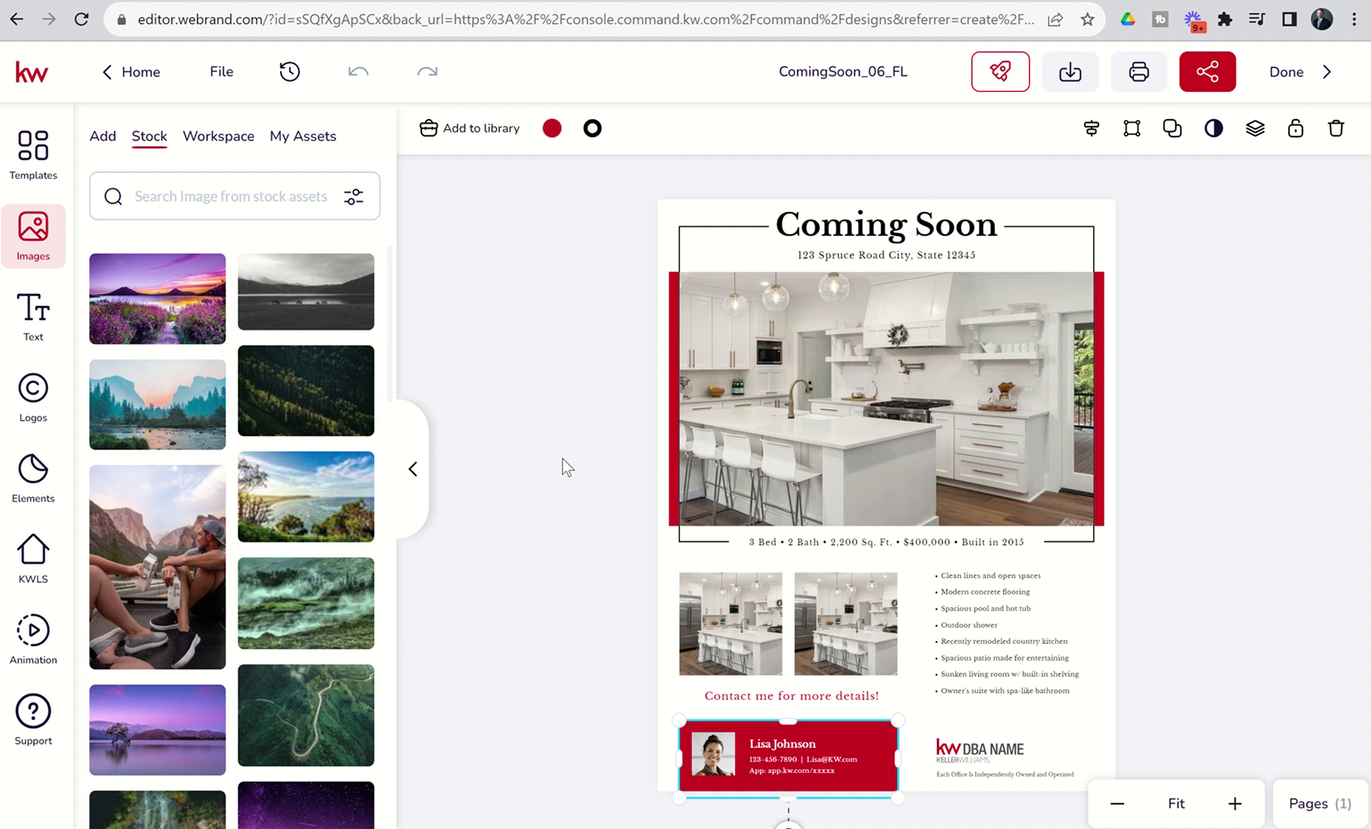
Step: Replace the sample address under Coming Soon with the new property's street address and save
click(884, 257)
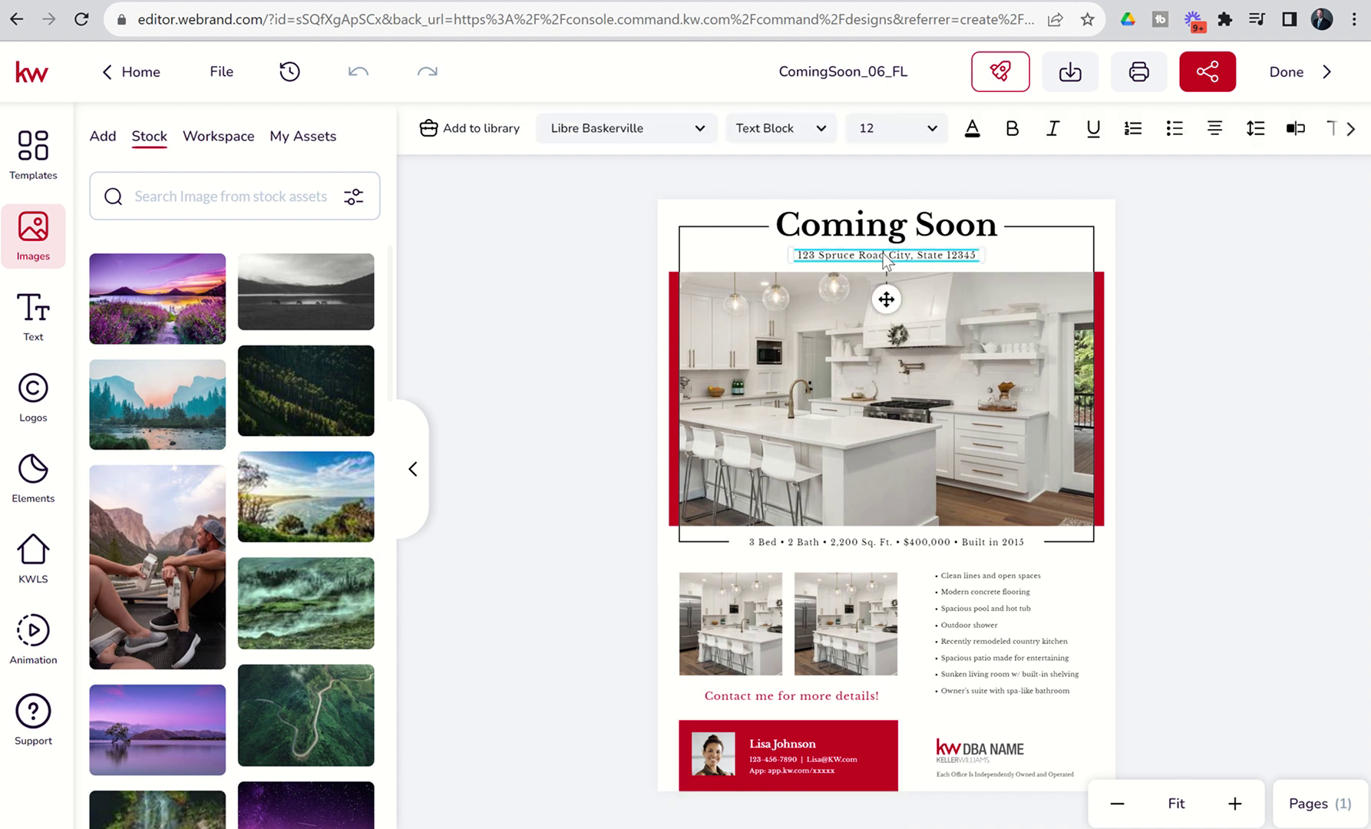
click(1348, 129)
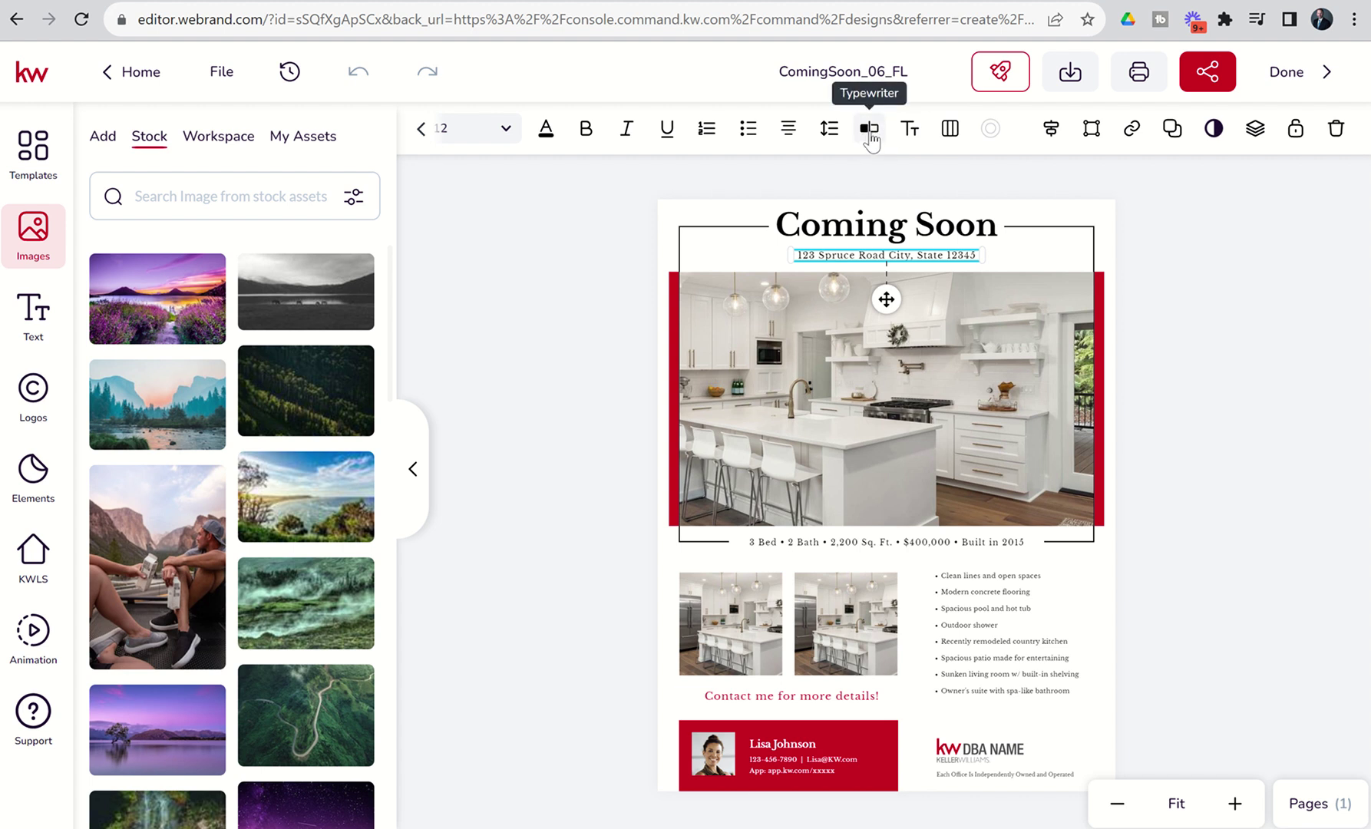
click(870, 132)
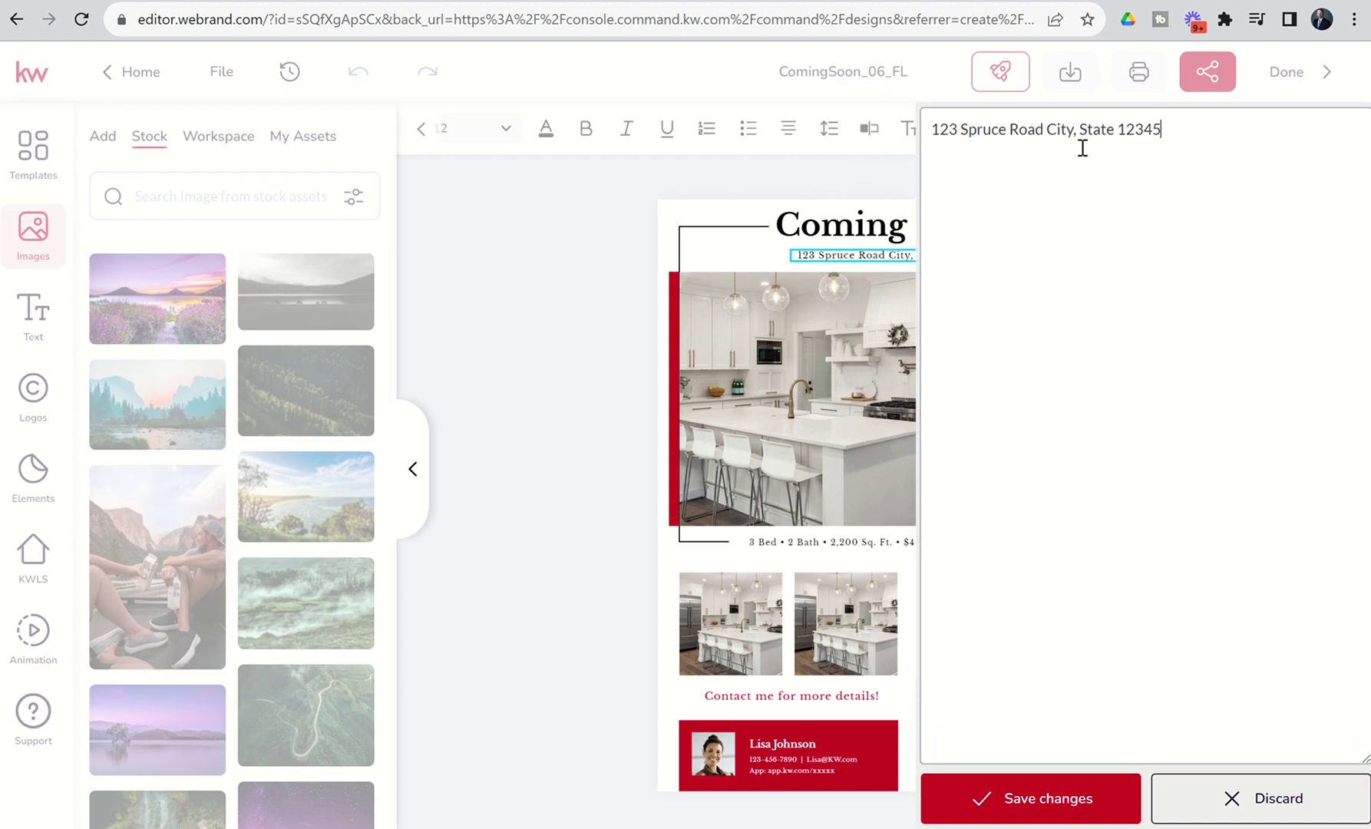
drag(1172, 128, 936, 148)
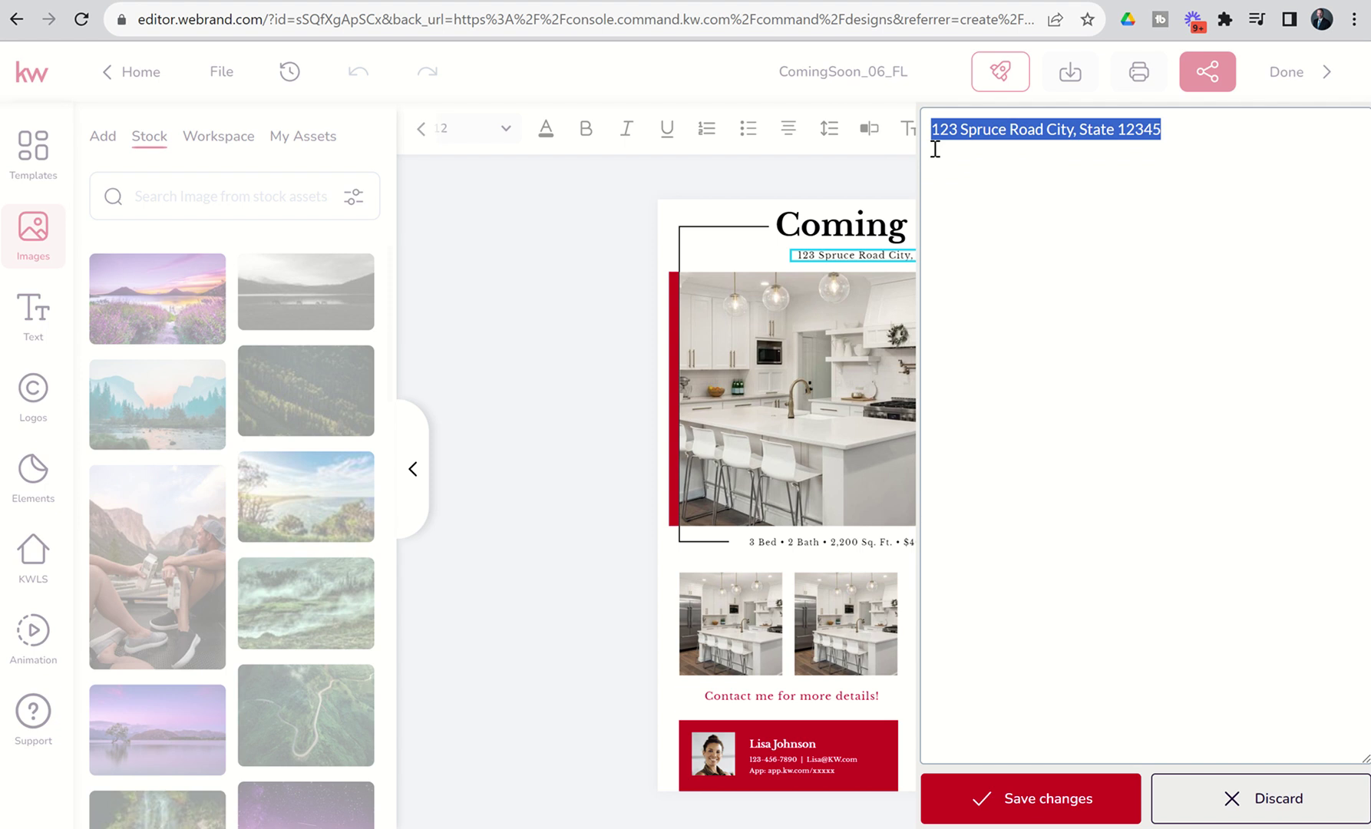
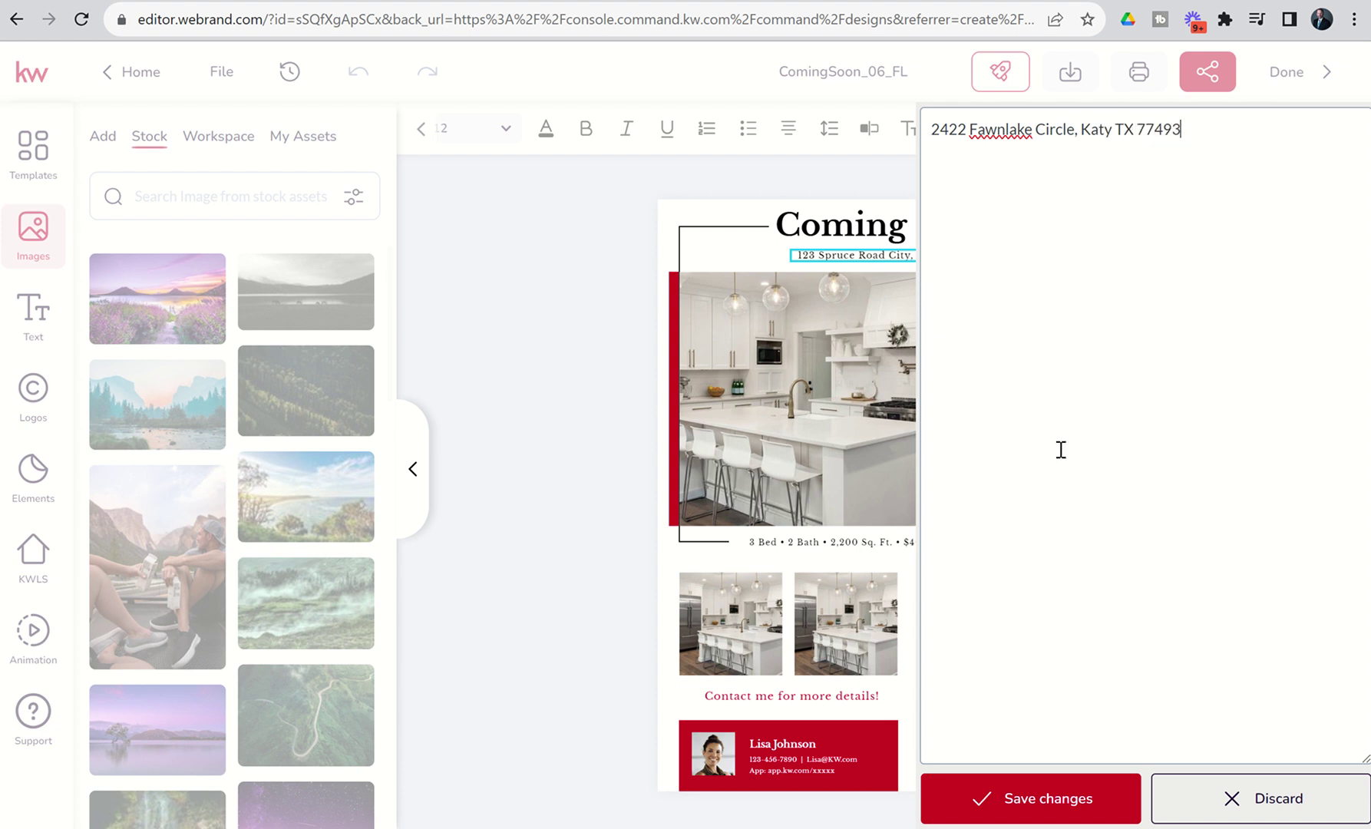
click(1045, 790)
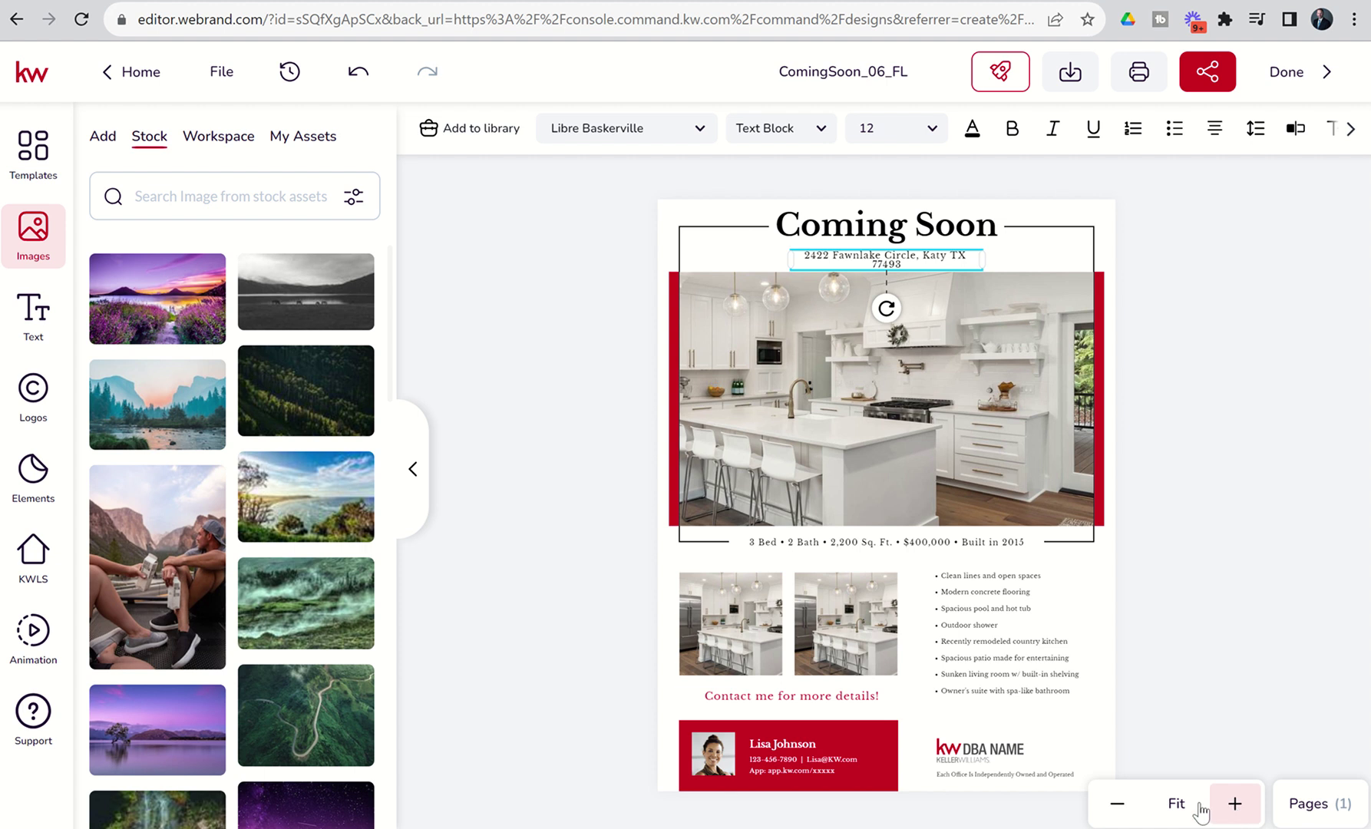
Step: Zoom the flier to 118% and drag the address box's sides outward so it fits one line
click(1232, 804)
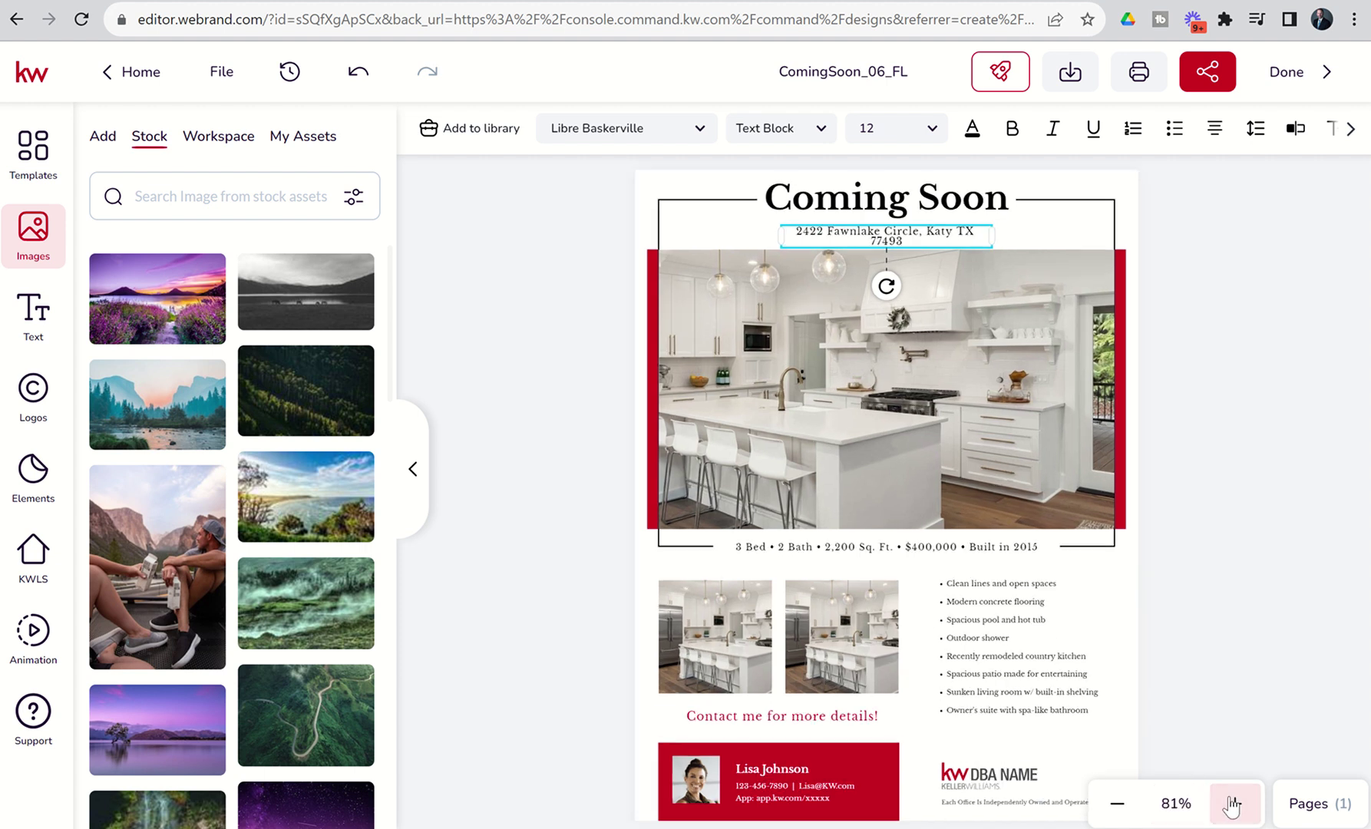
click(1232, 804)
click(1232, 804)
click(1232, 804)
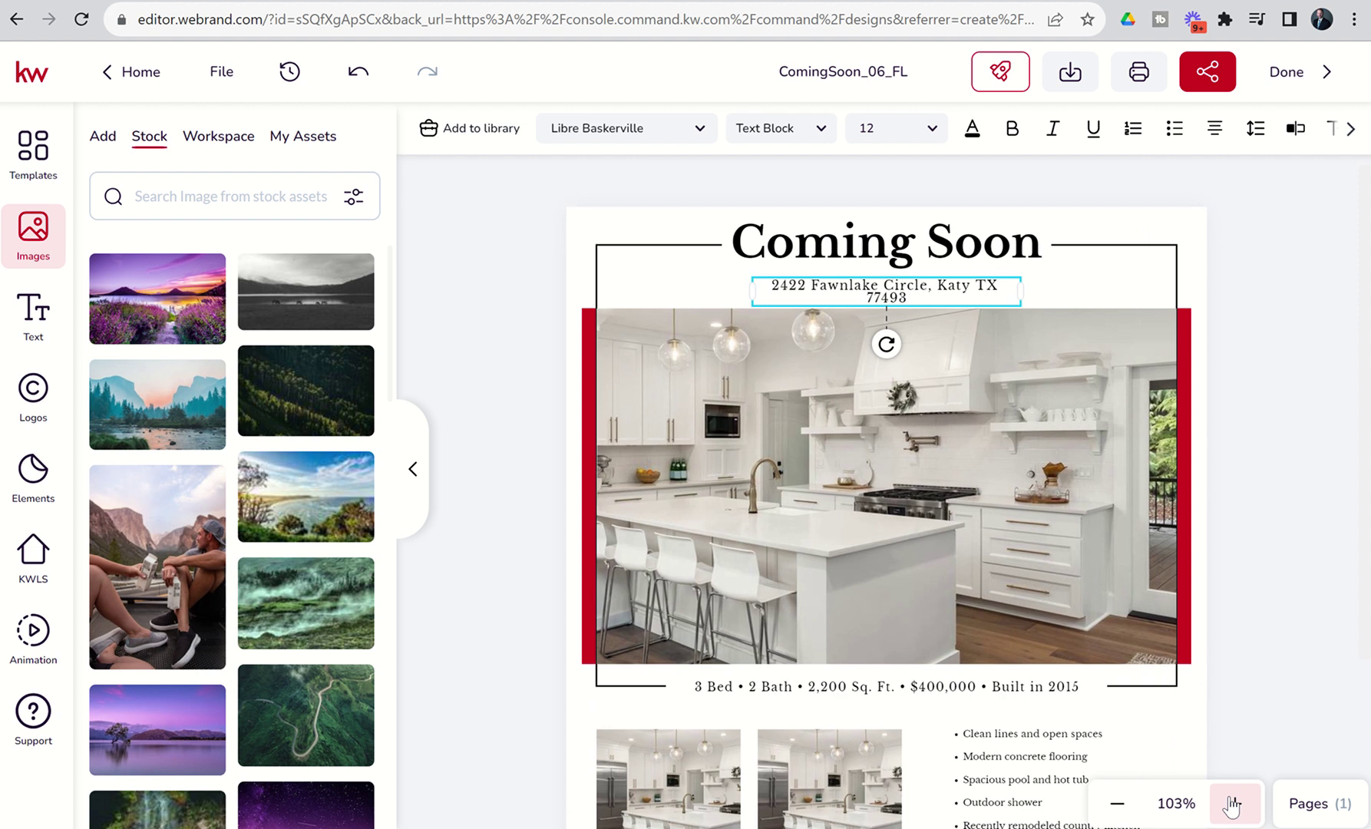
click(1232, 805)
click(1232, 804)
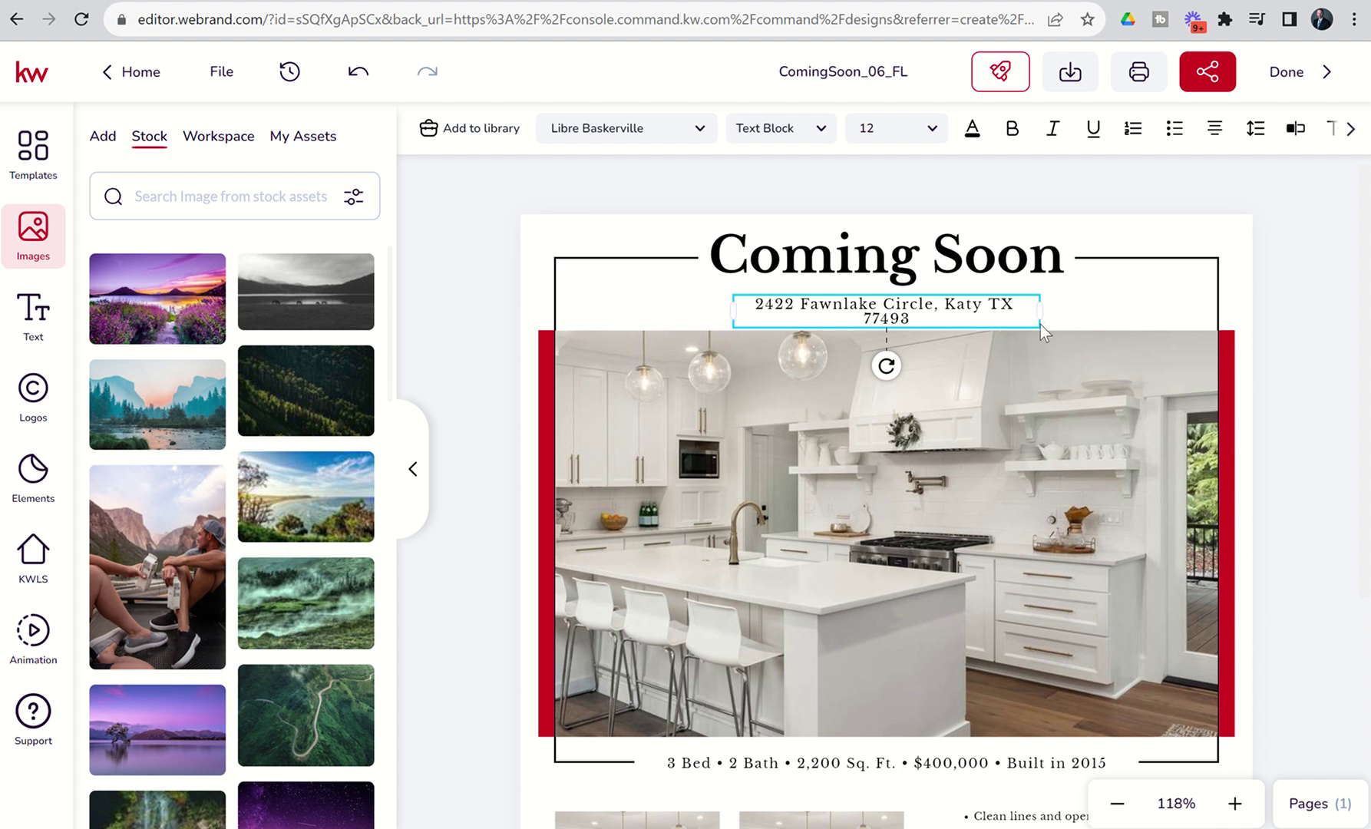
drag(1040, 316, 1062, 315)
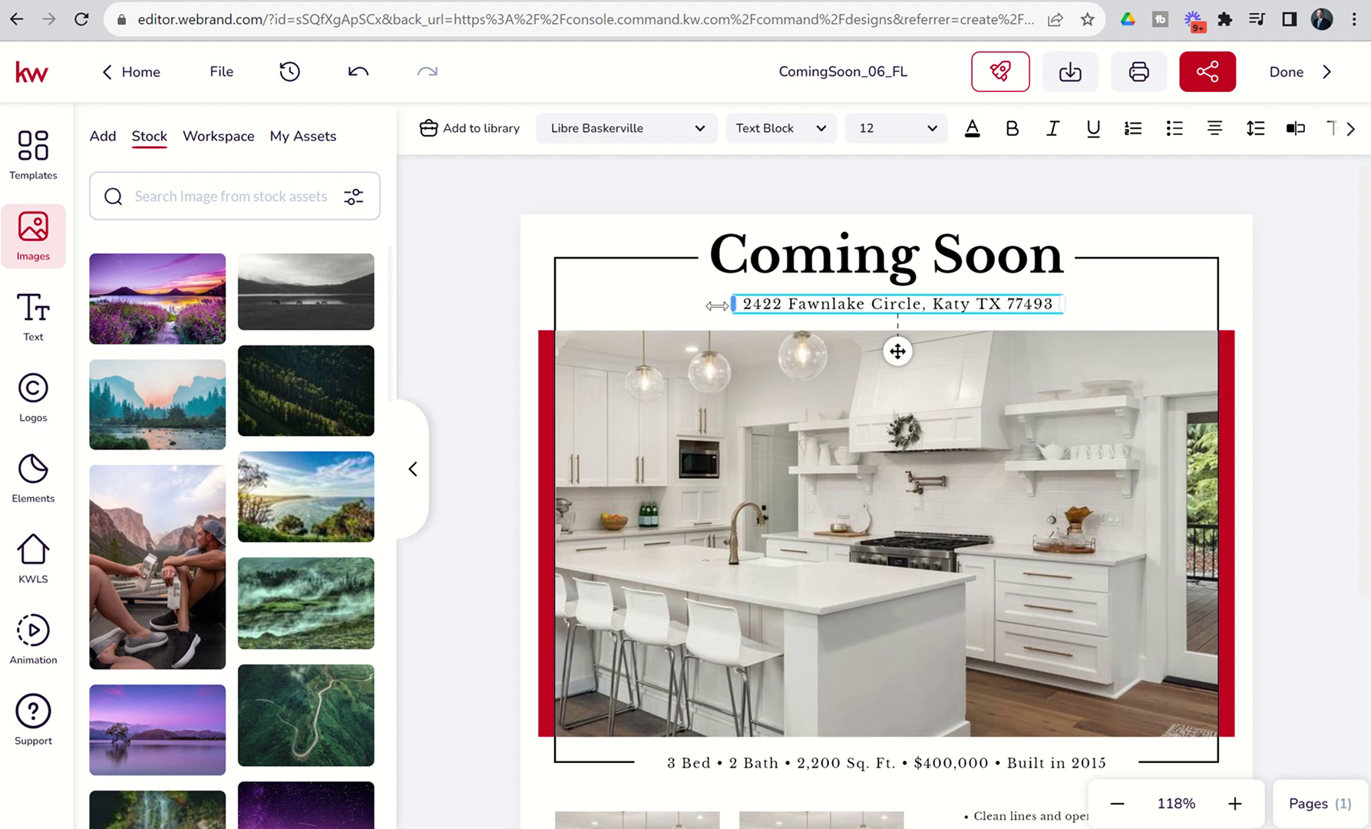
drag(717, 306, 713, 304)
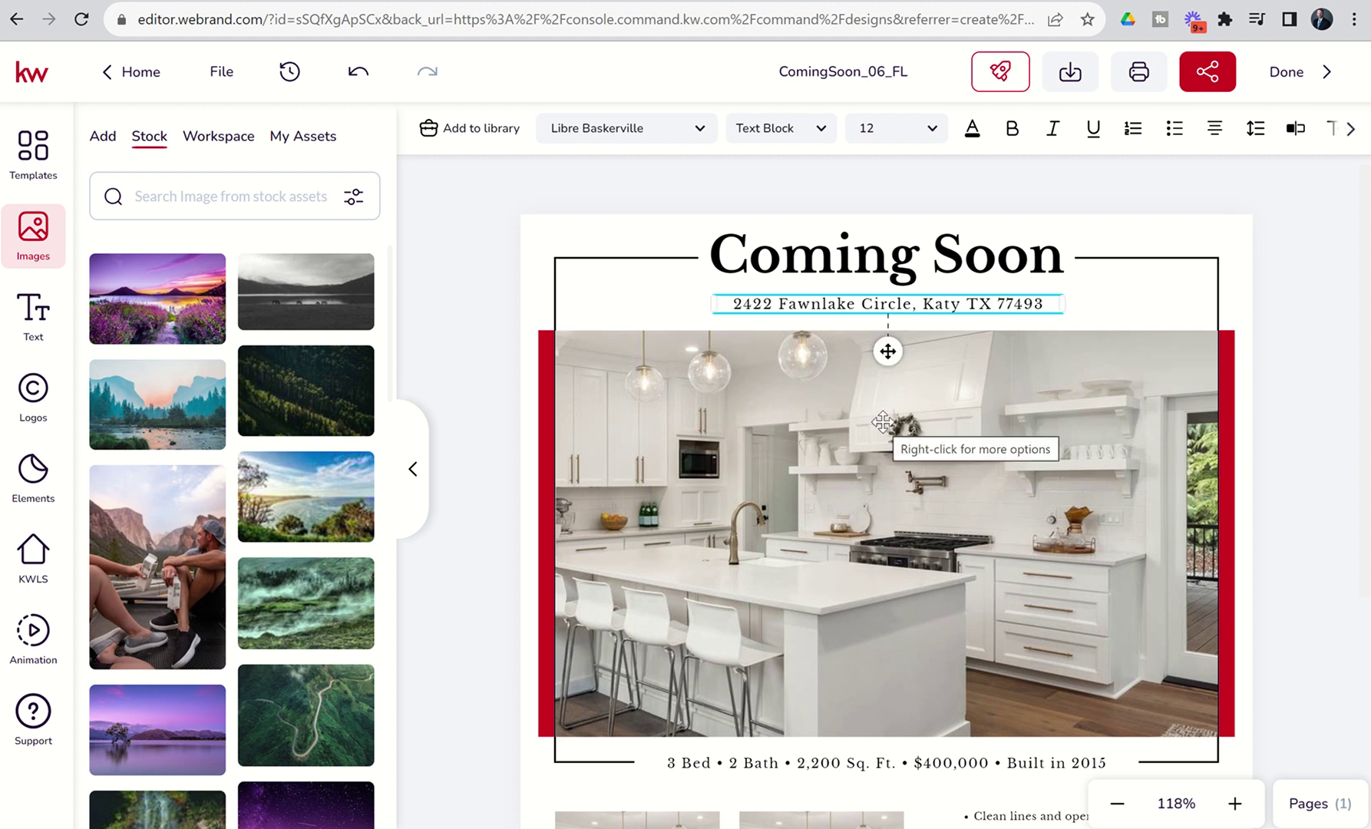
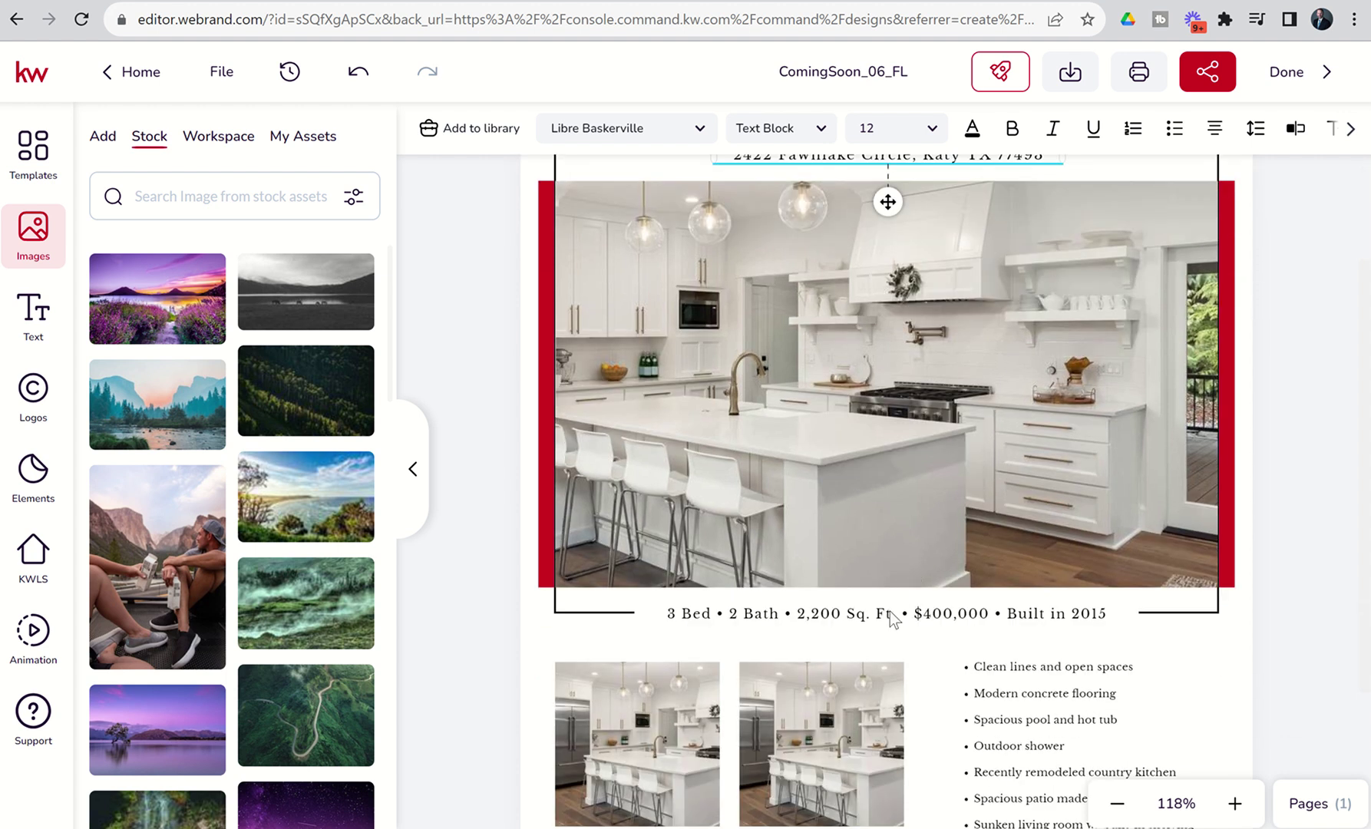
click(881, 618)
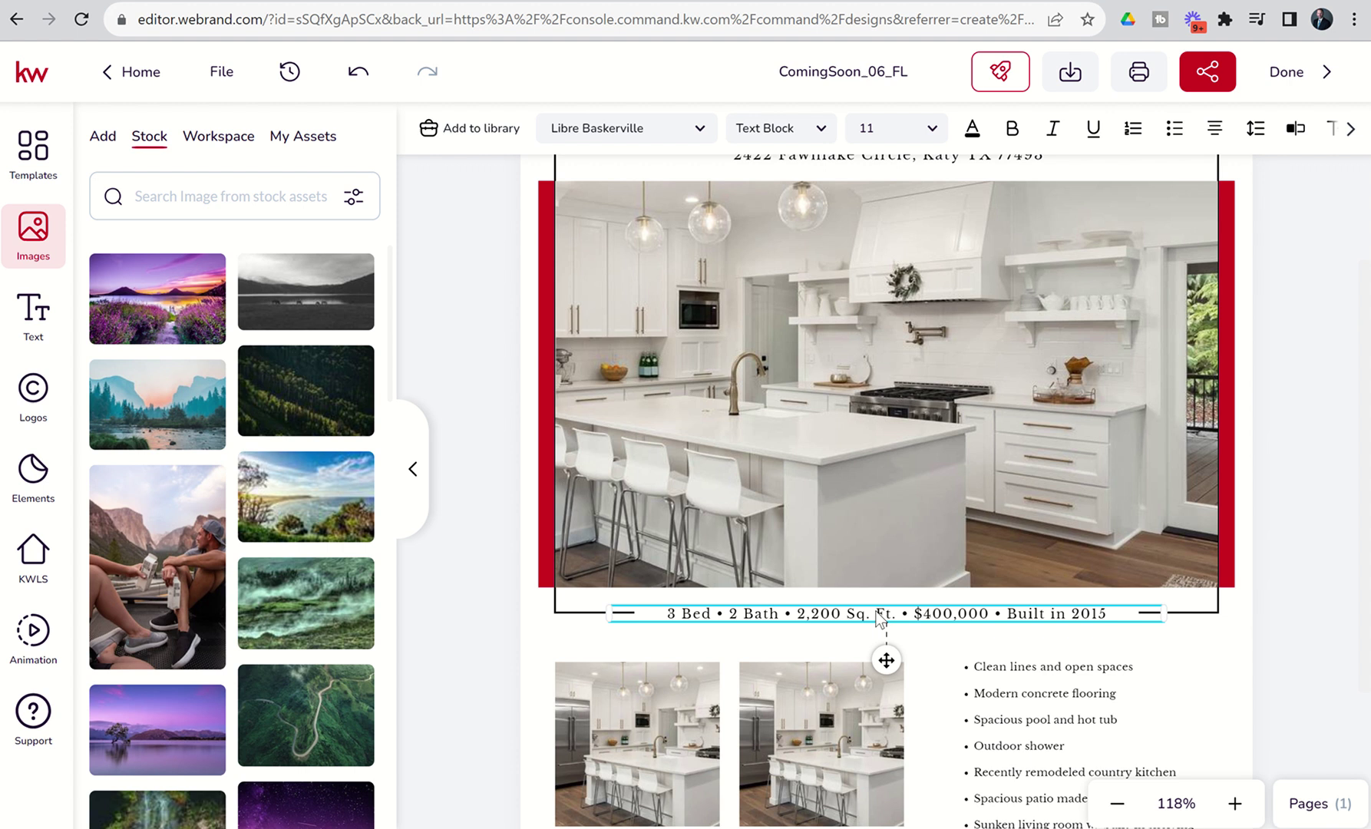
scroll(799, 647, down, 2)
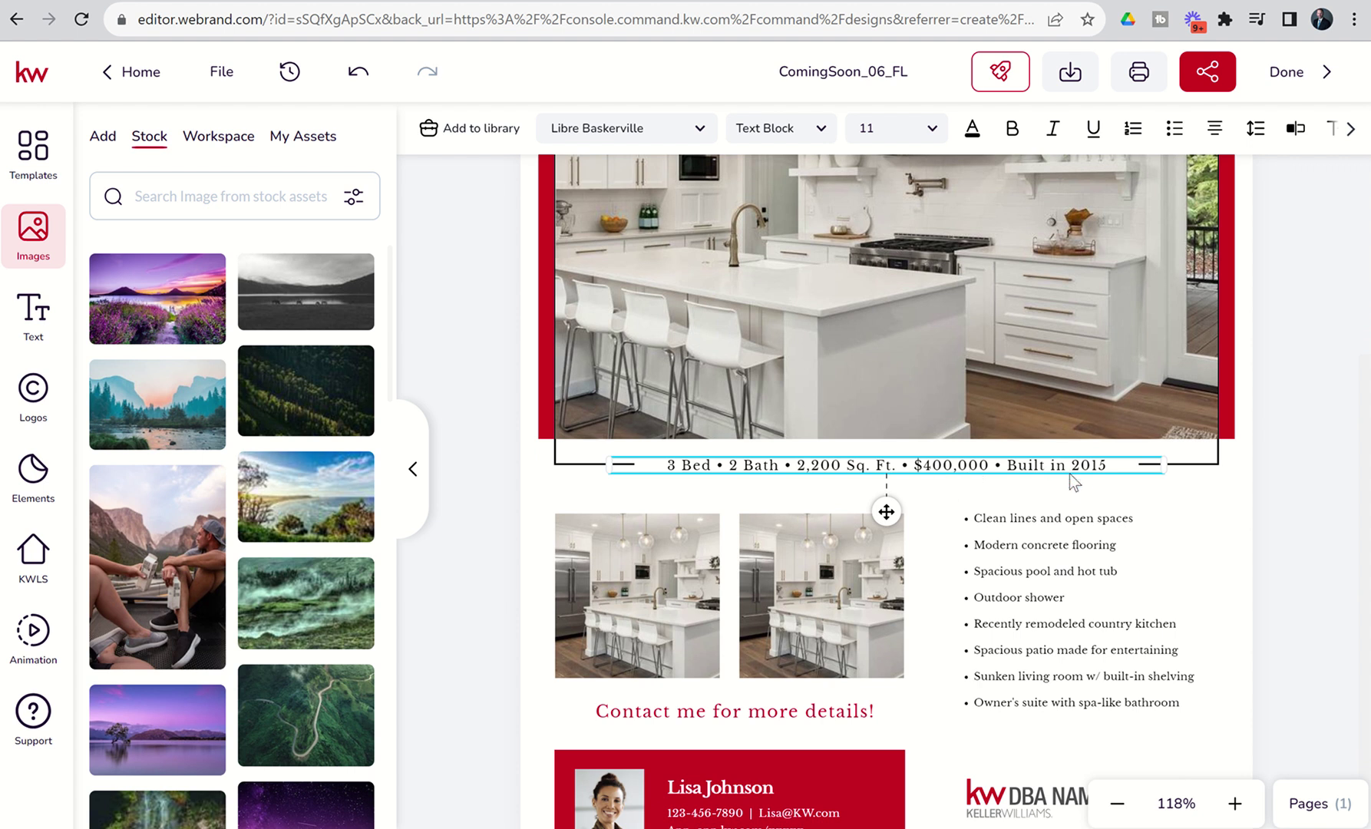
click(1043, 523)
scroll(1018, 597, down, 1)
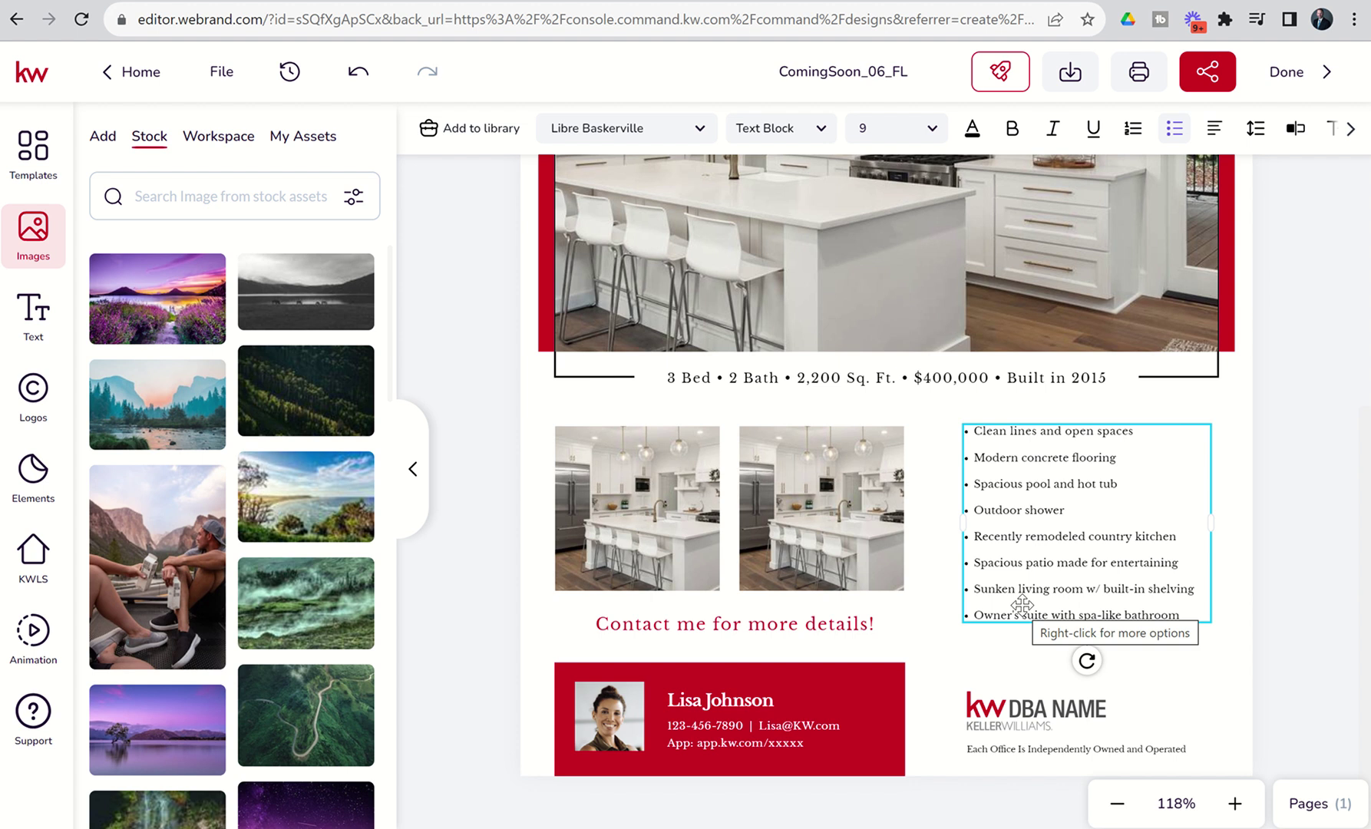
click(755, 706)
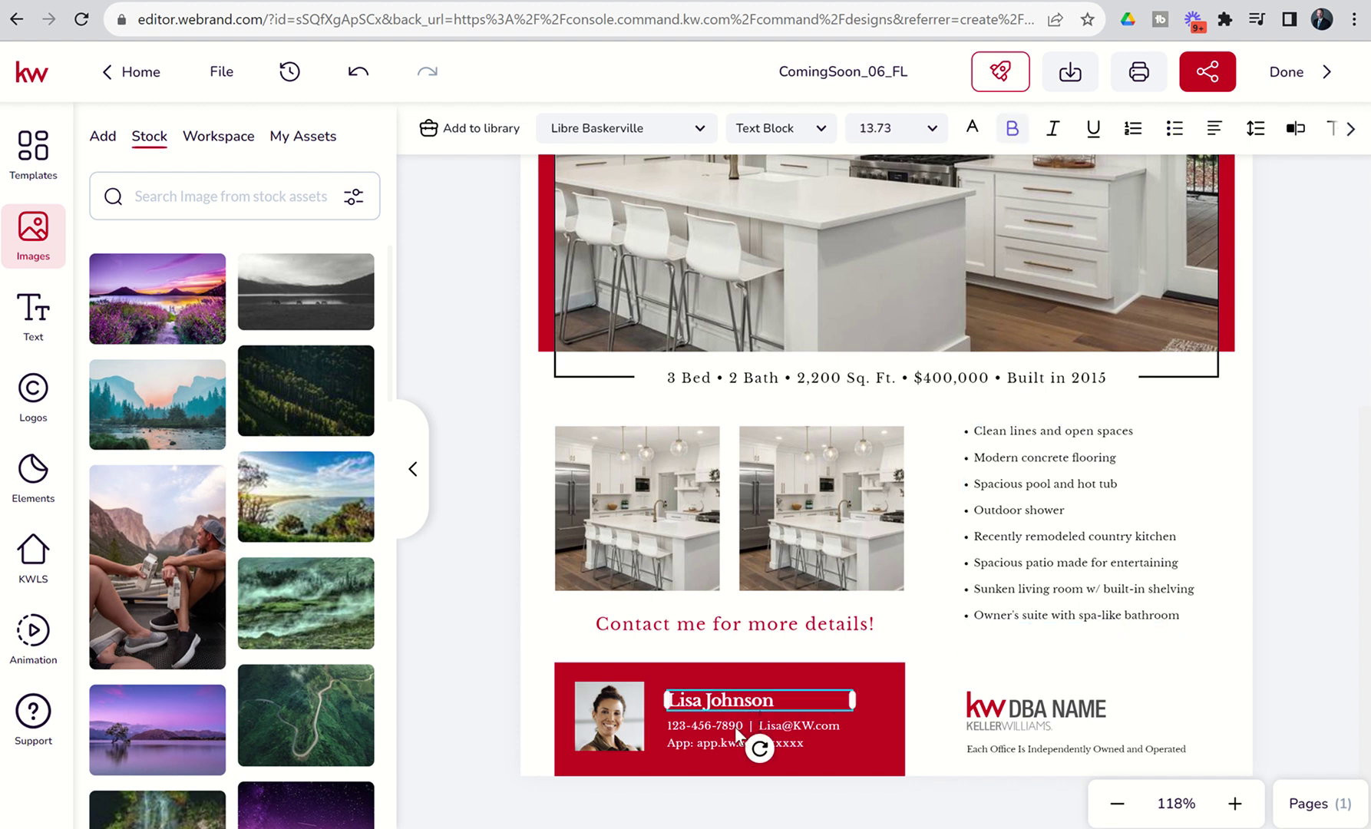
click(735, 726)
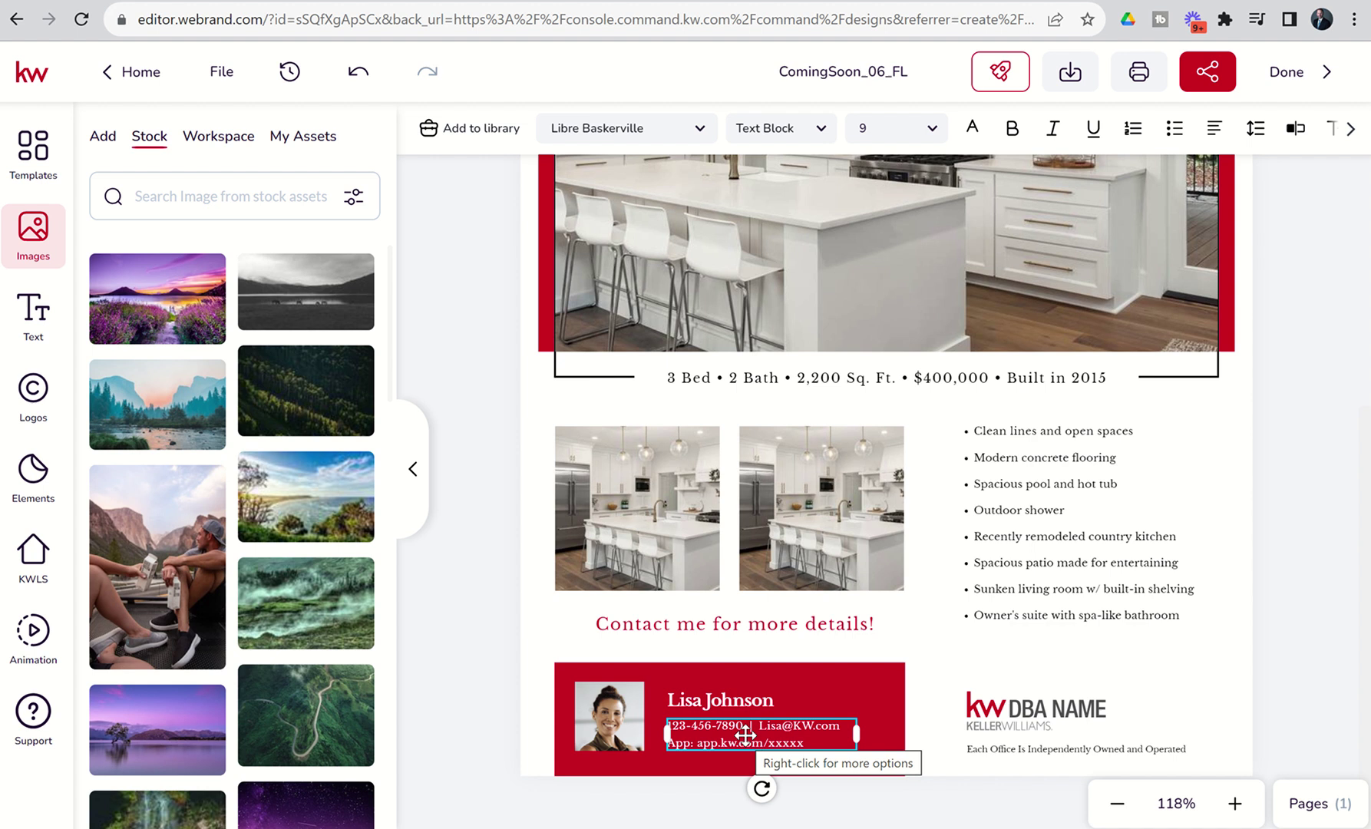
scroll(746, 736, up, 3)
scroll(745, 736, down, 3)
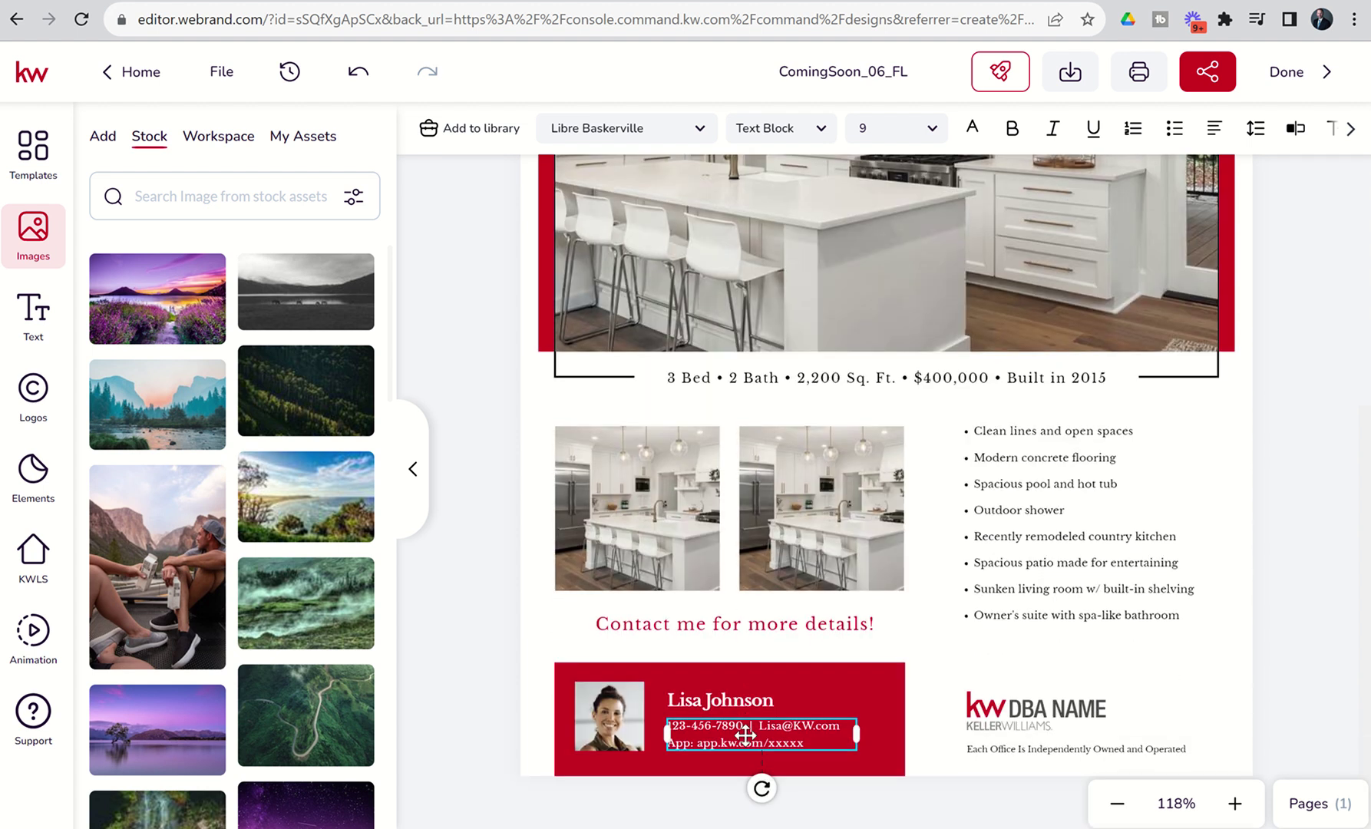
click(618, 725)
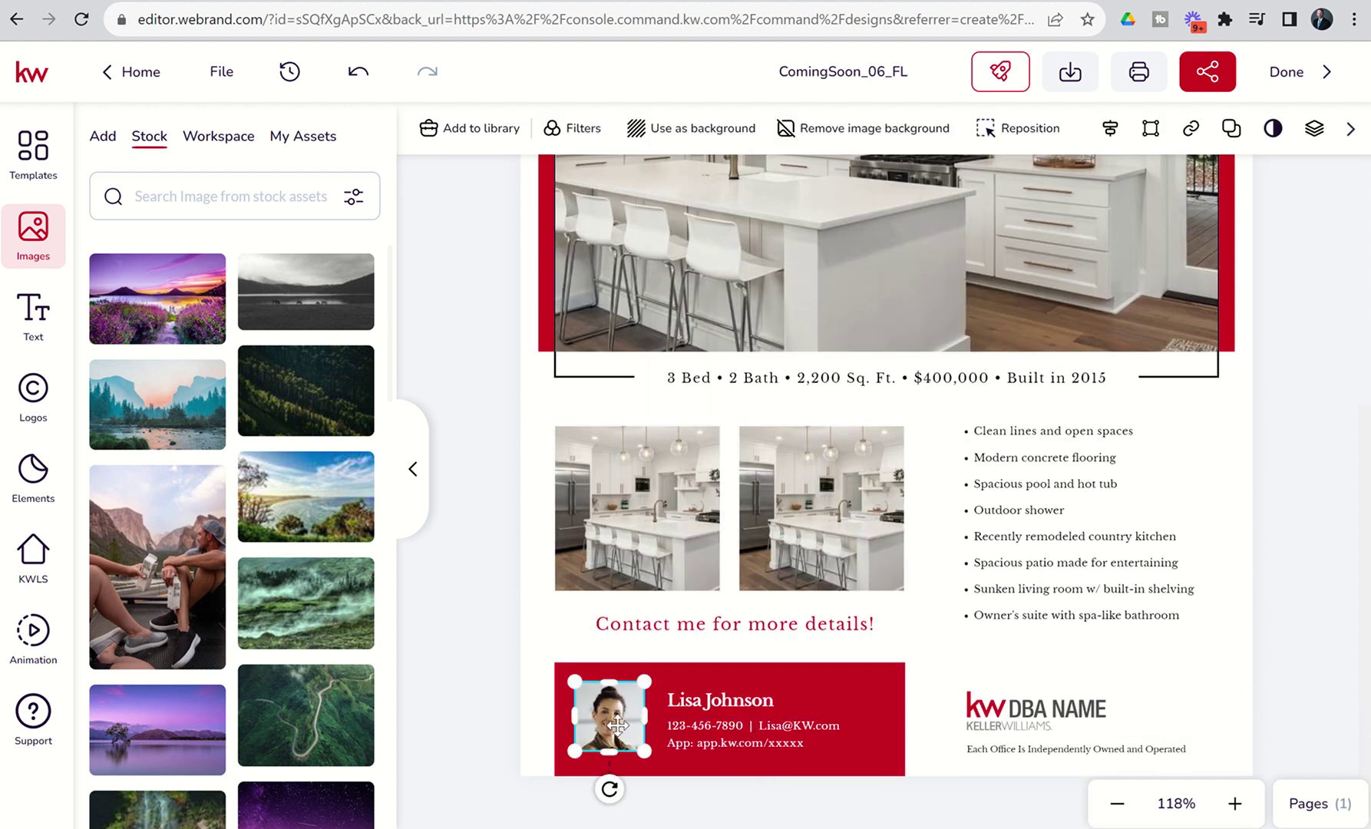
Step: Select the large top kitchen photo and show its upload sources (Facebook, Google Drive, Dropbox, JPG/PNG file)
scroll(752, 545, up, 3)
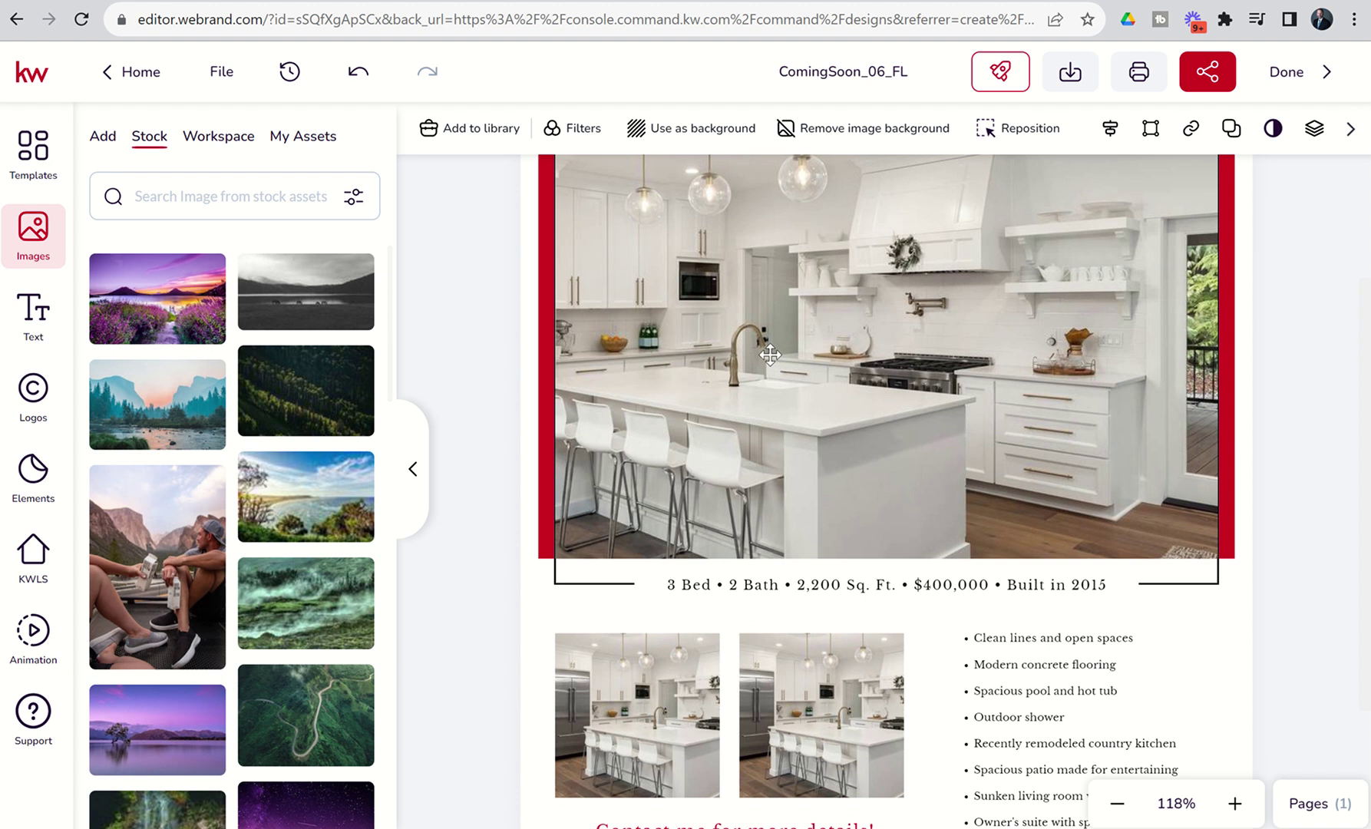
click(770, 354)
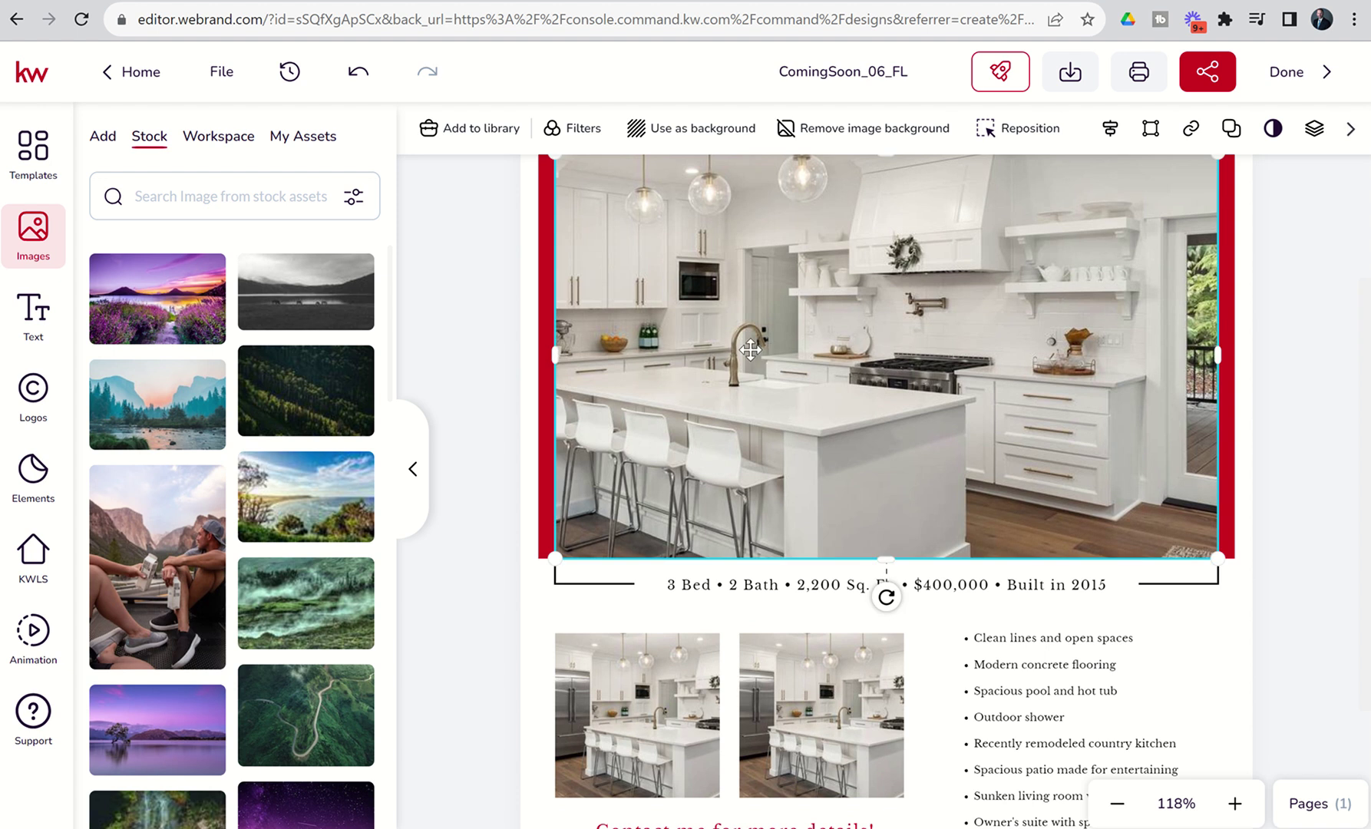
mouse_move(319, 292)
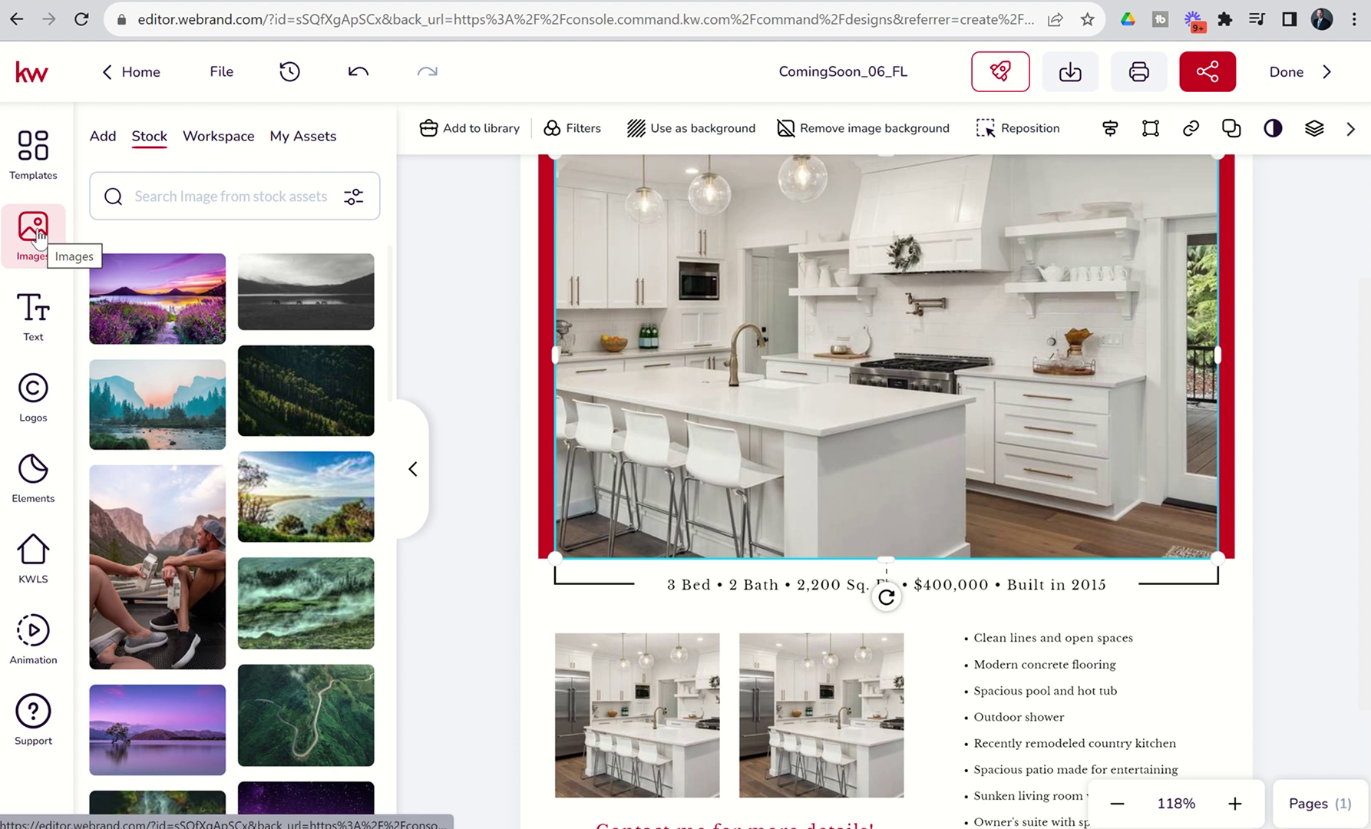
click(100, 138)
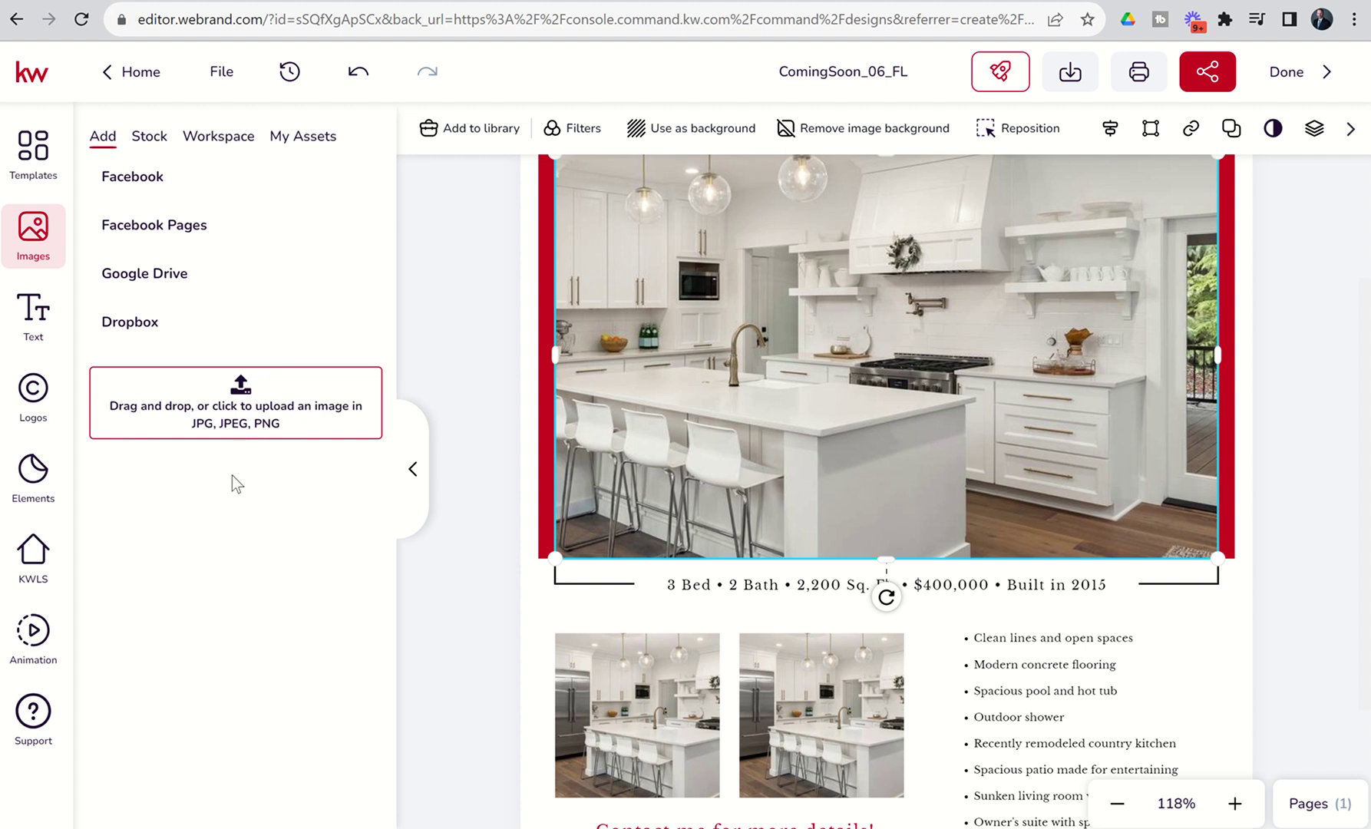
scroll(484, 525, up, 2)
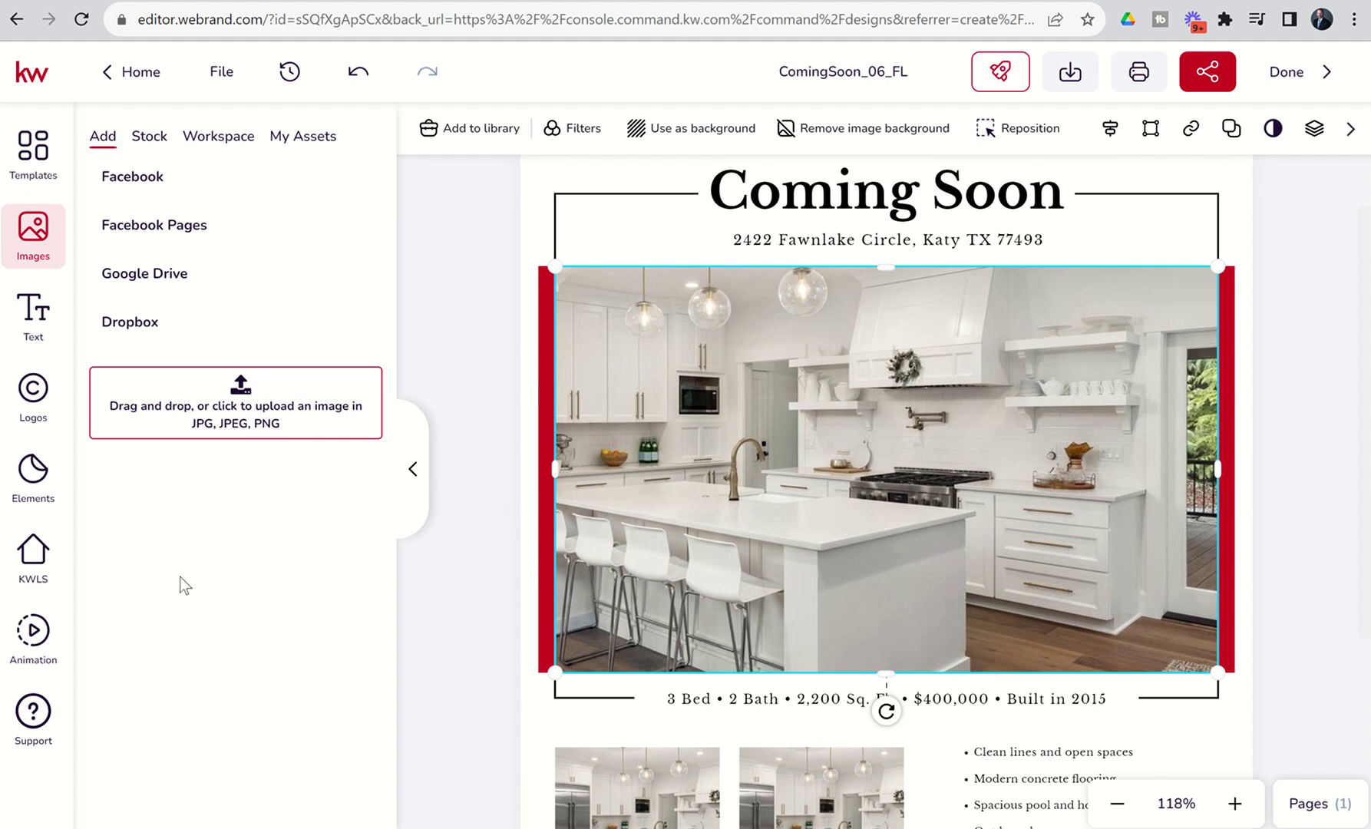
click(39, 556)
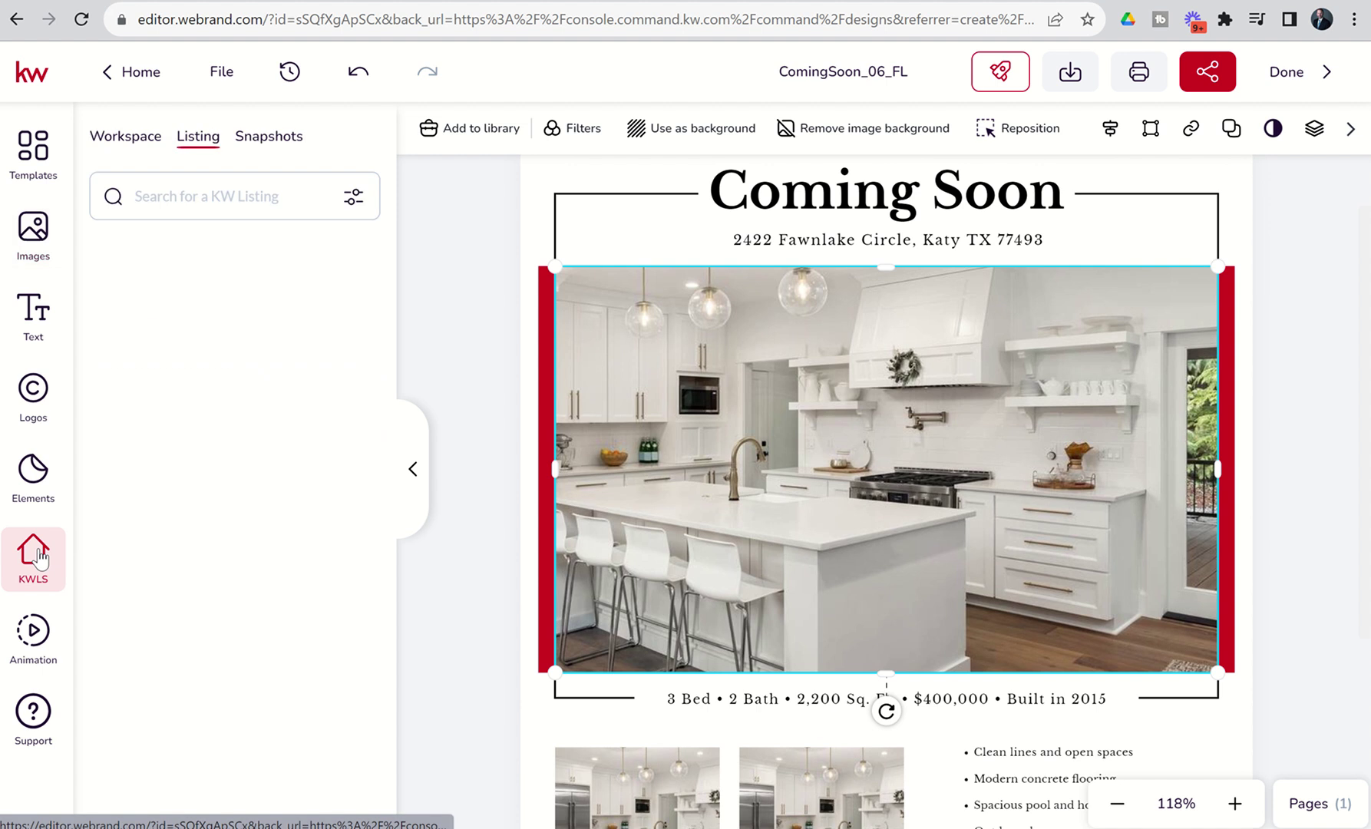
click(212, 204)
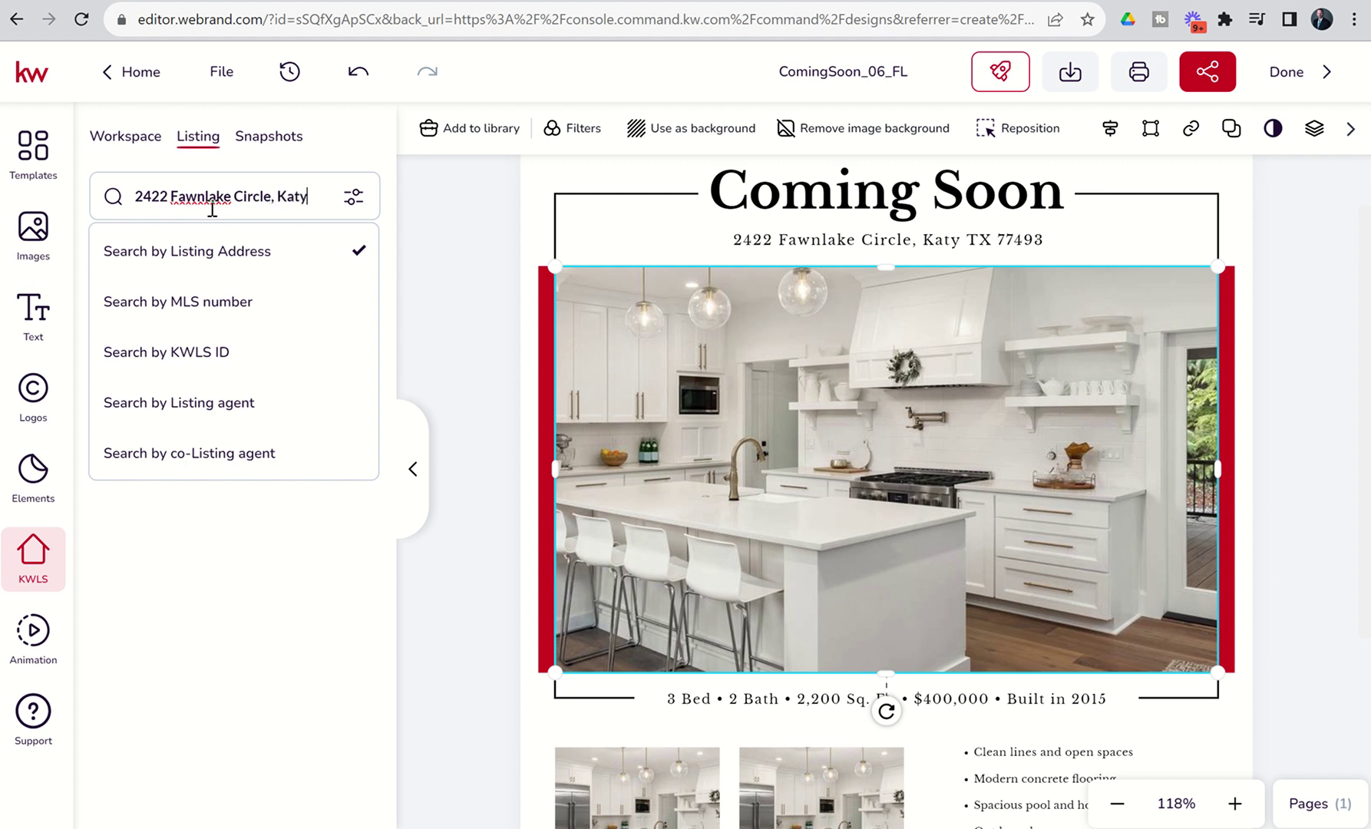
key(Return)
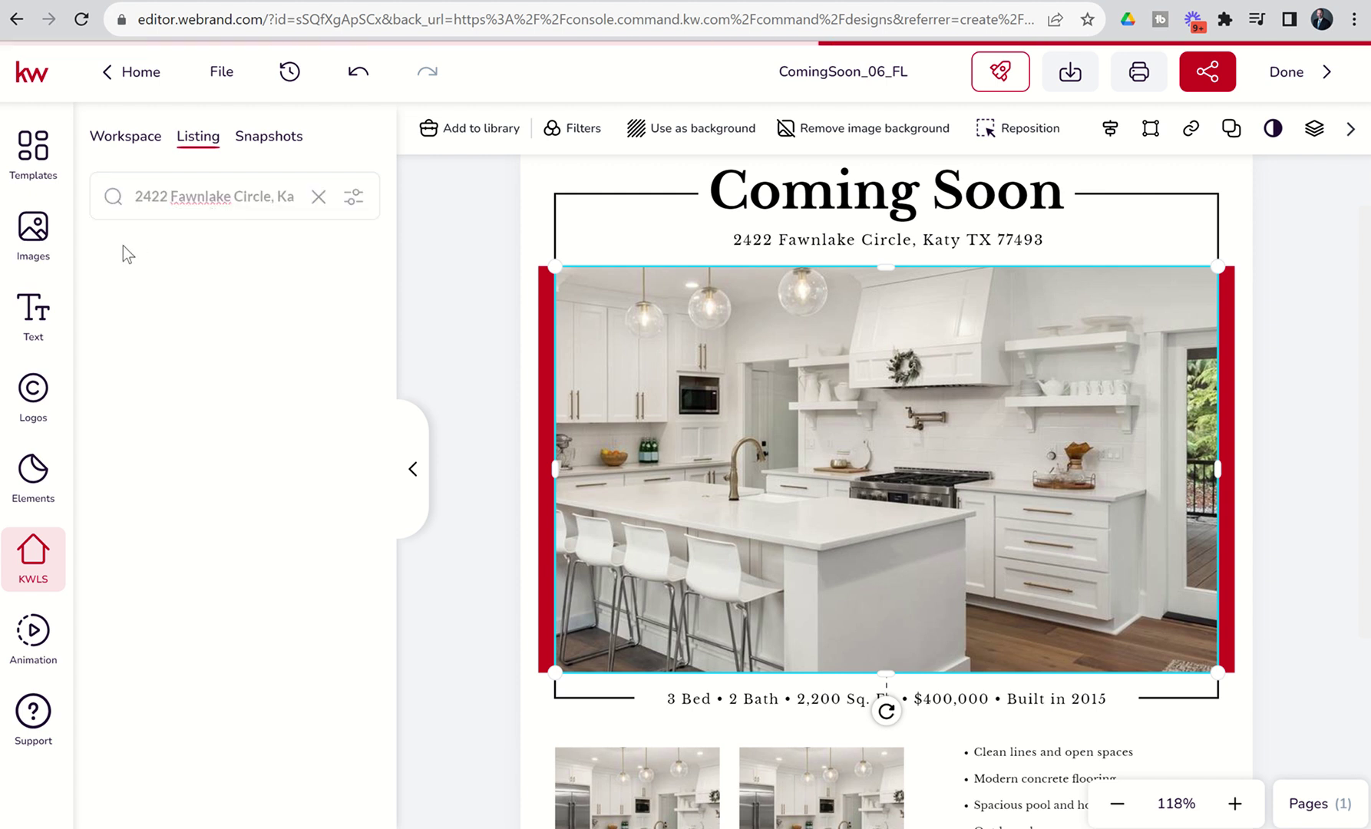
scroll(162, 377, down, 5)
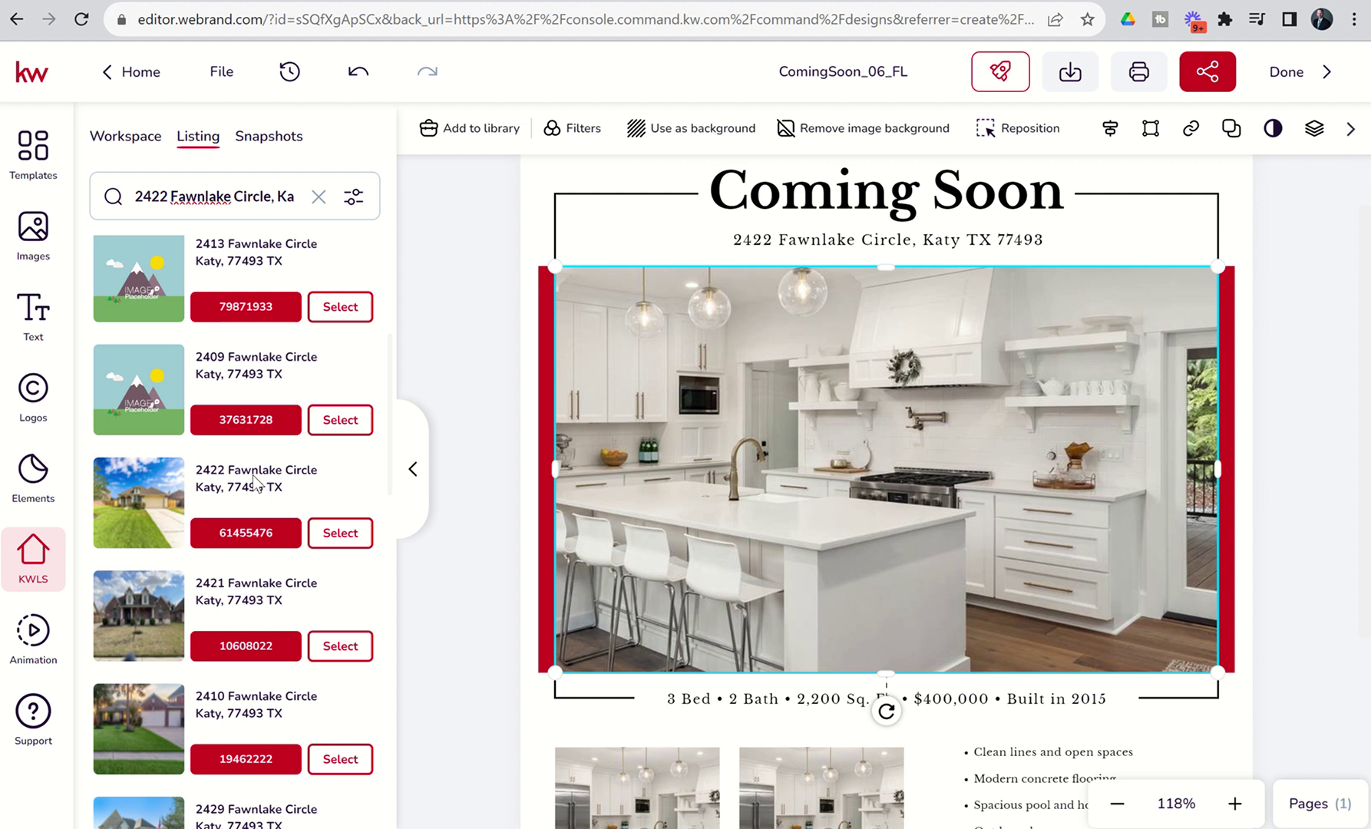
click(340, 534)
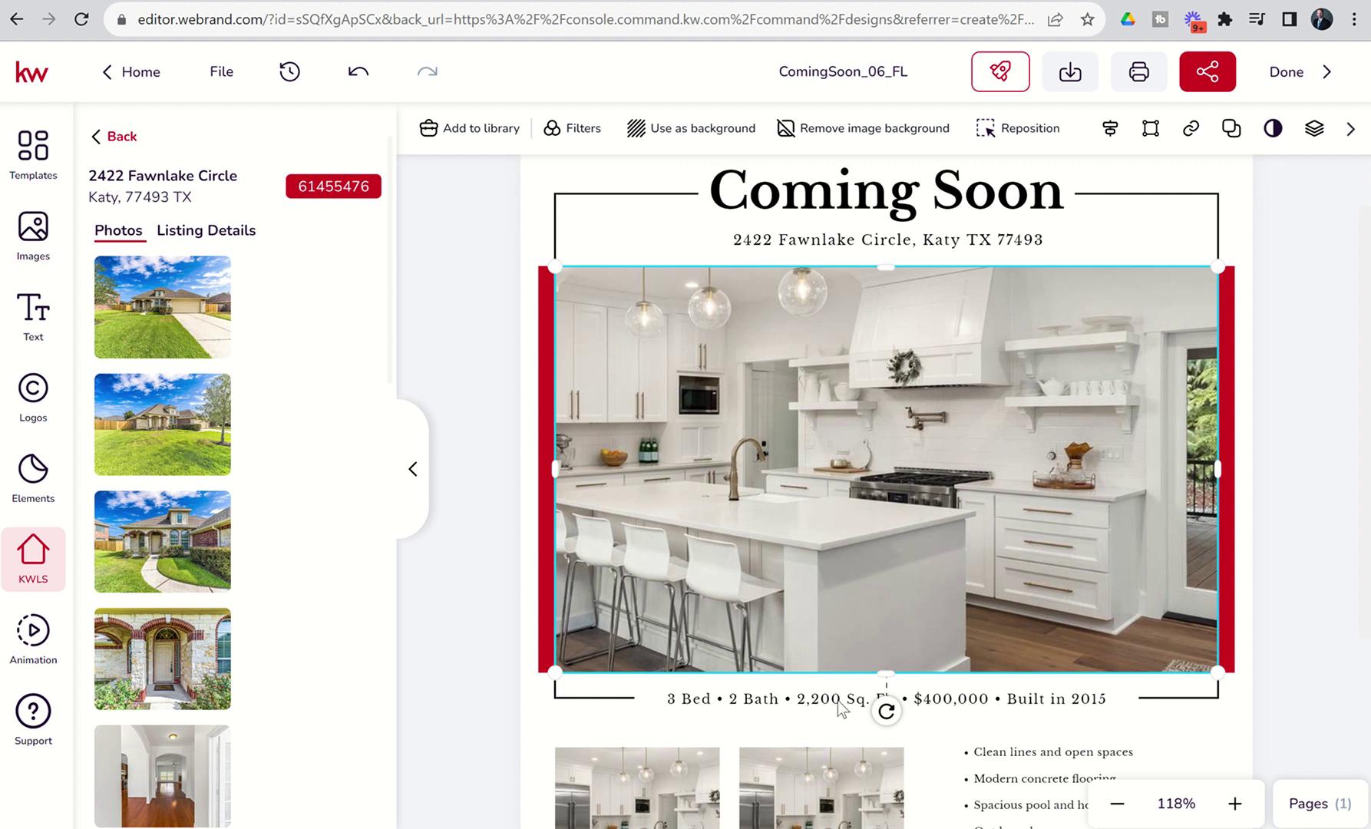
click(228, 233)
scroll(264, 535, down, 3)
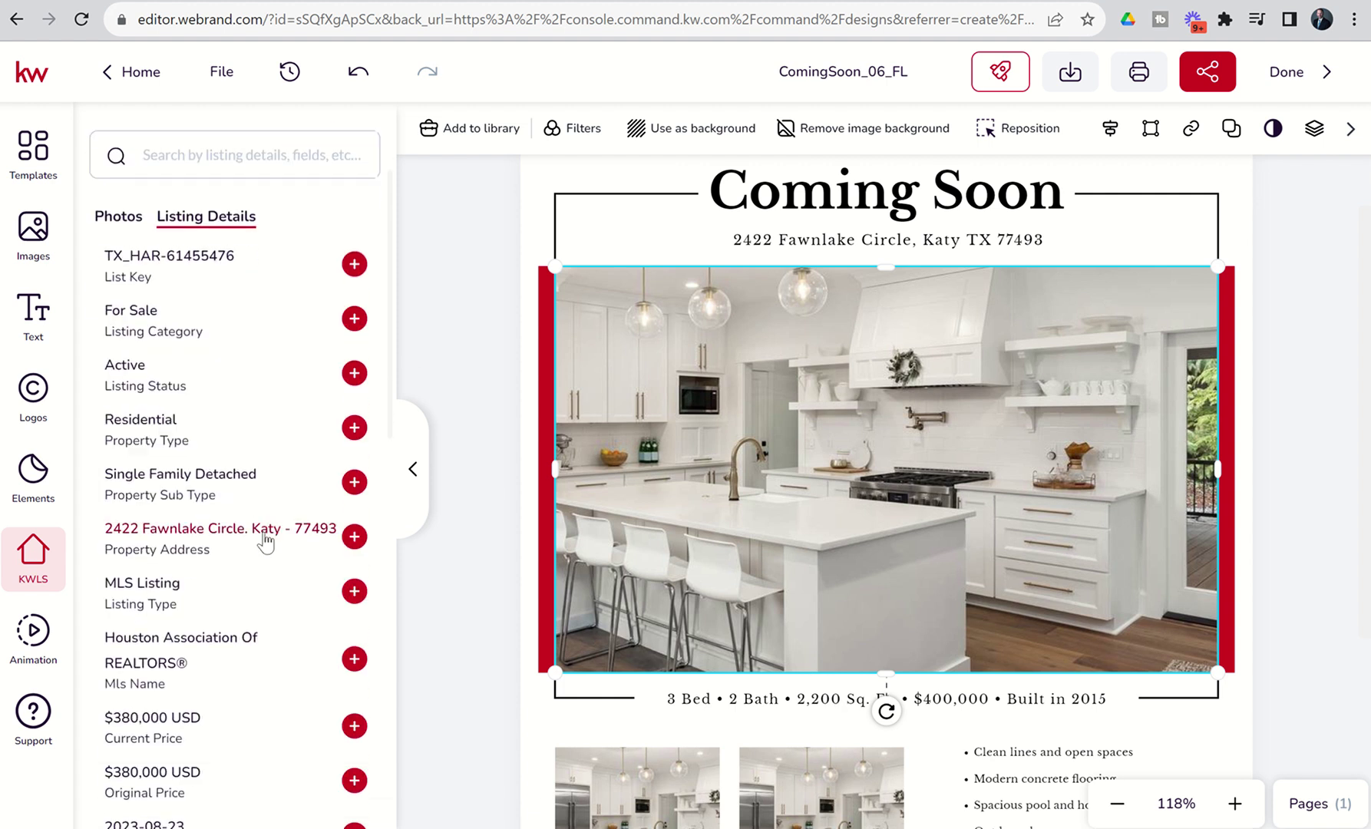
scroll(264, 541, down, 5)
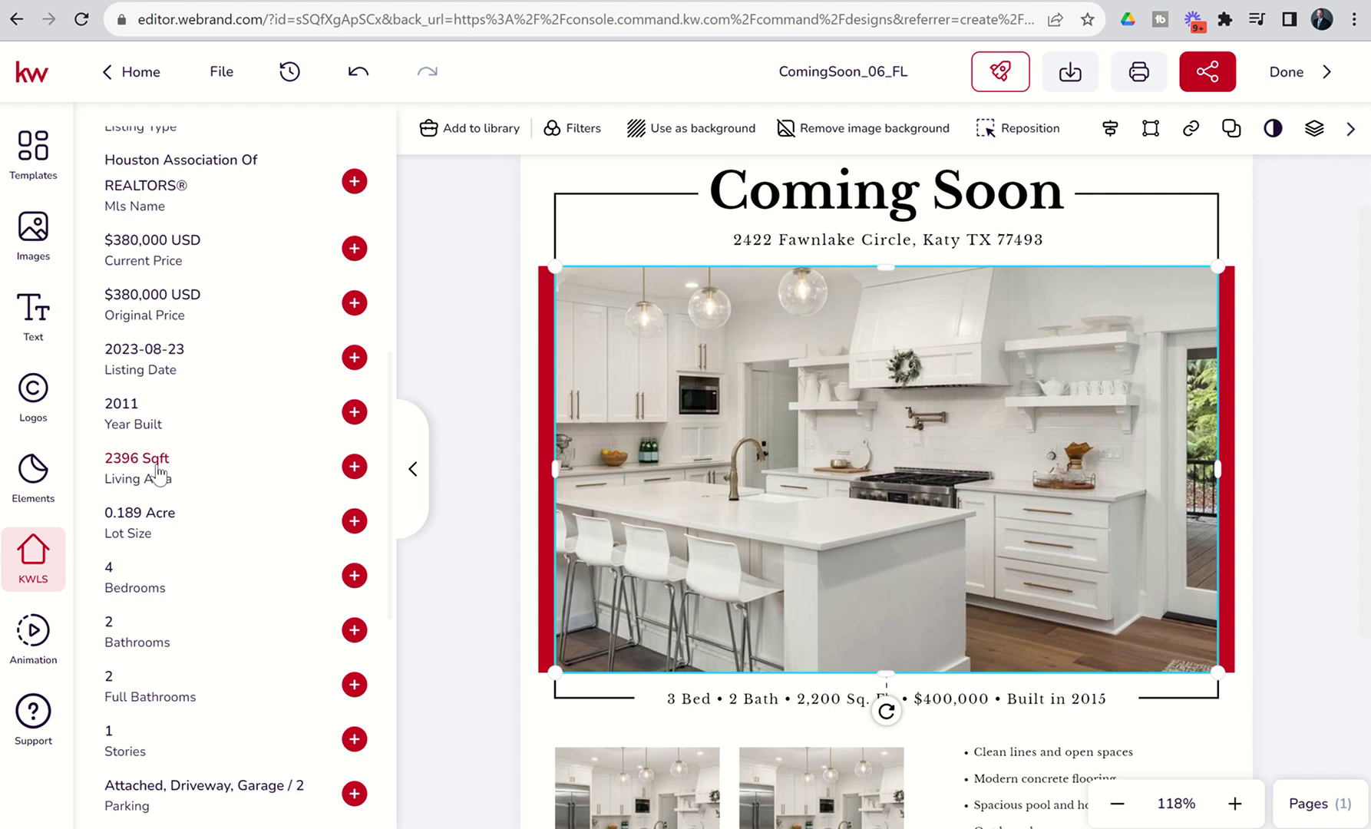
scroll(176, 468, up, 5)
scroll(179, 473, up, 3)
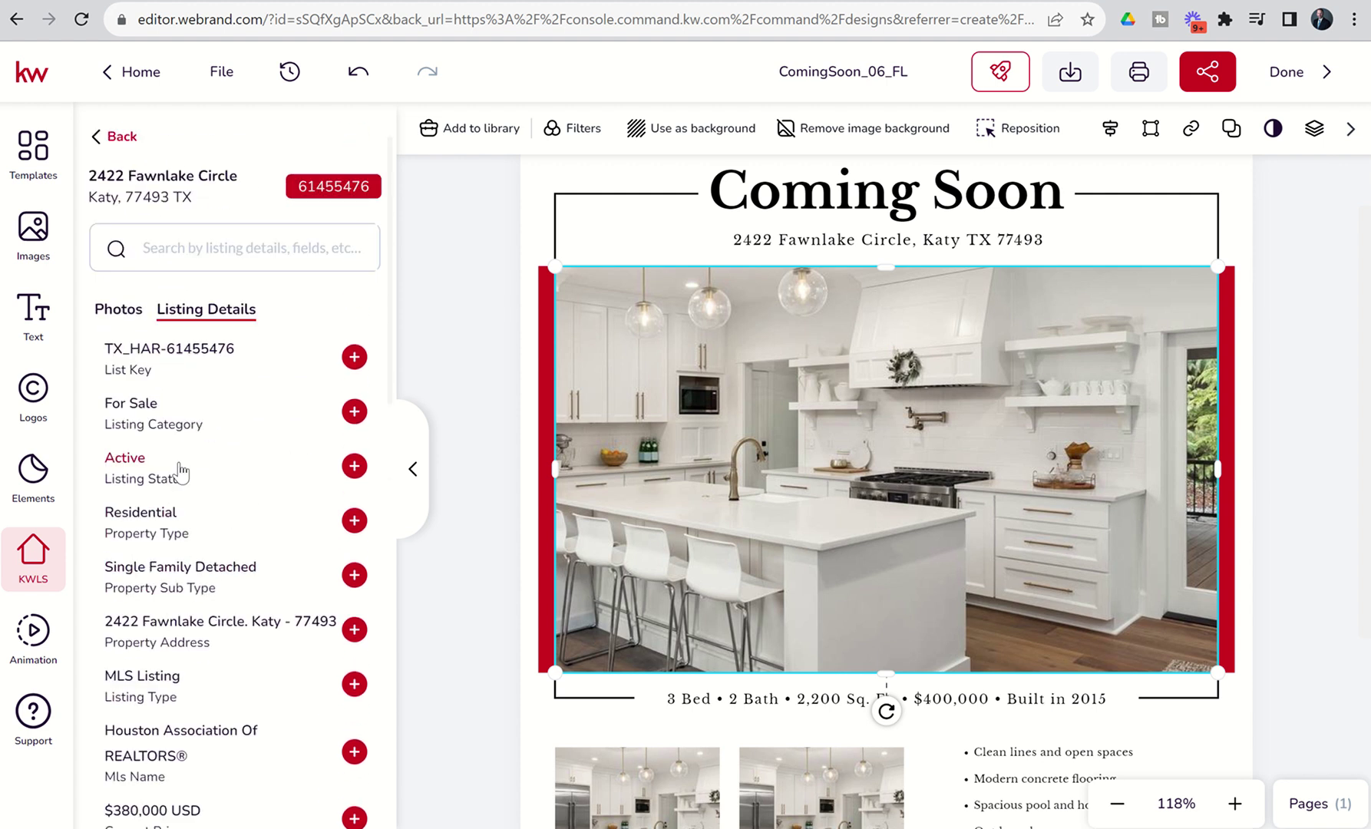
click(125, 315)
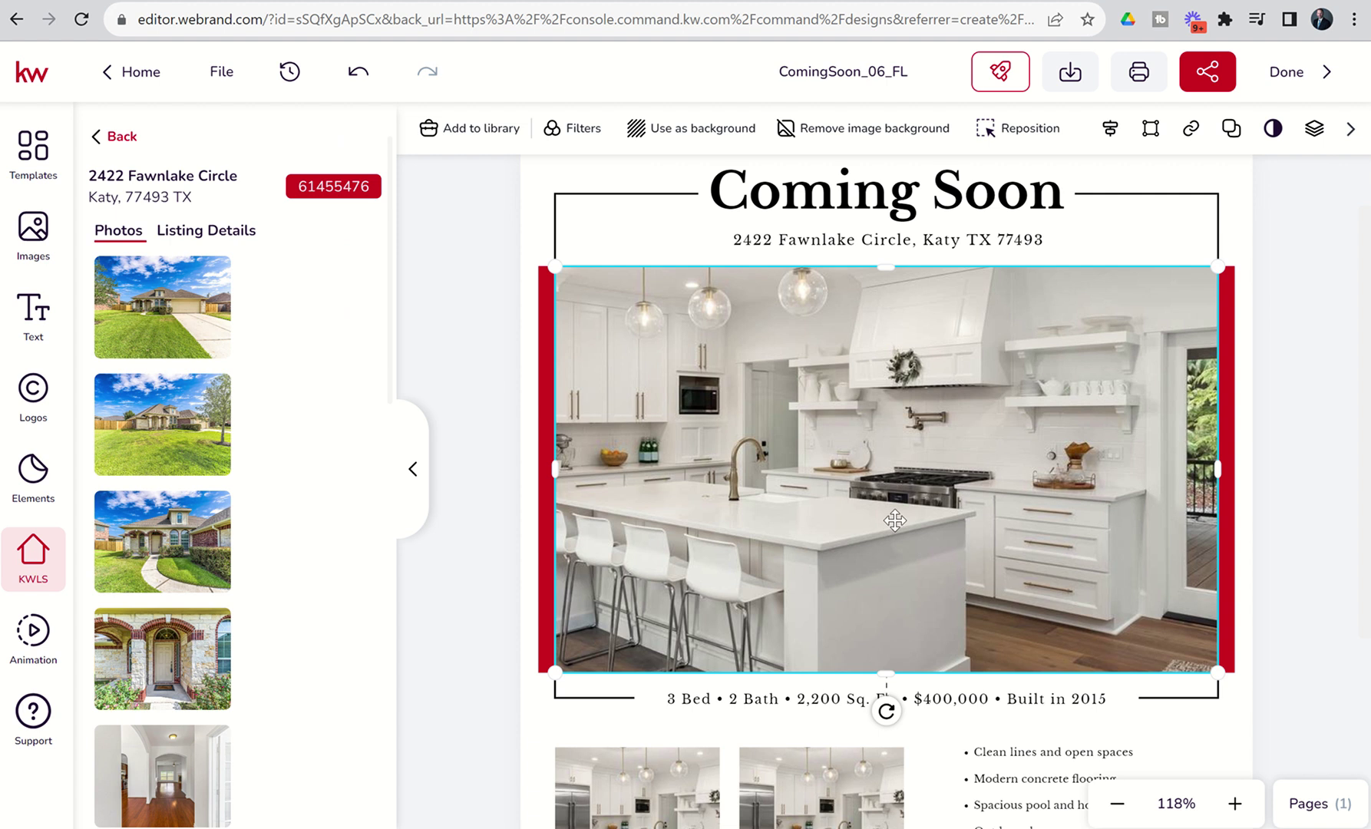
Step: Replace the flyer's top photo with the listing's dark cherry-cabinet kitchen photo
scroll(159, 632, down, 7)
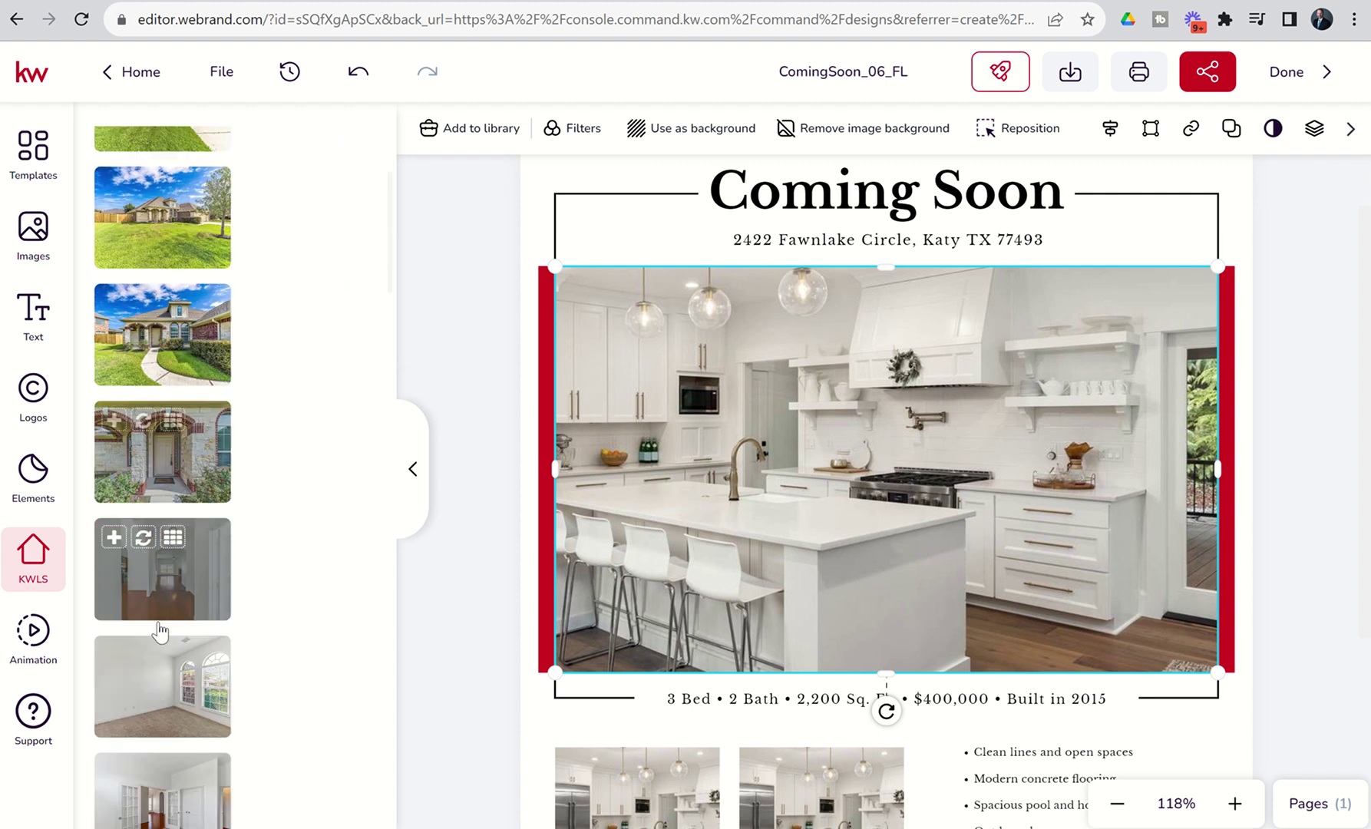
scroll(159, 632, down, 6)
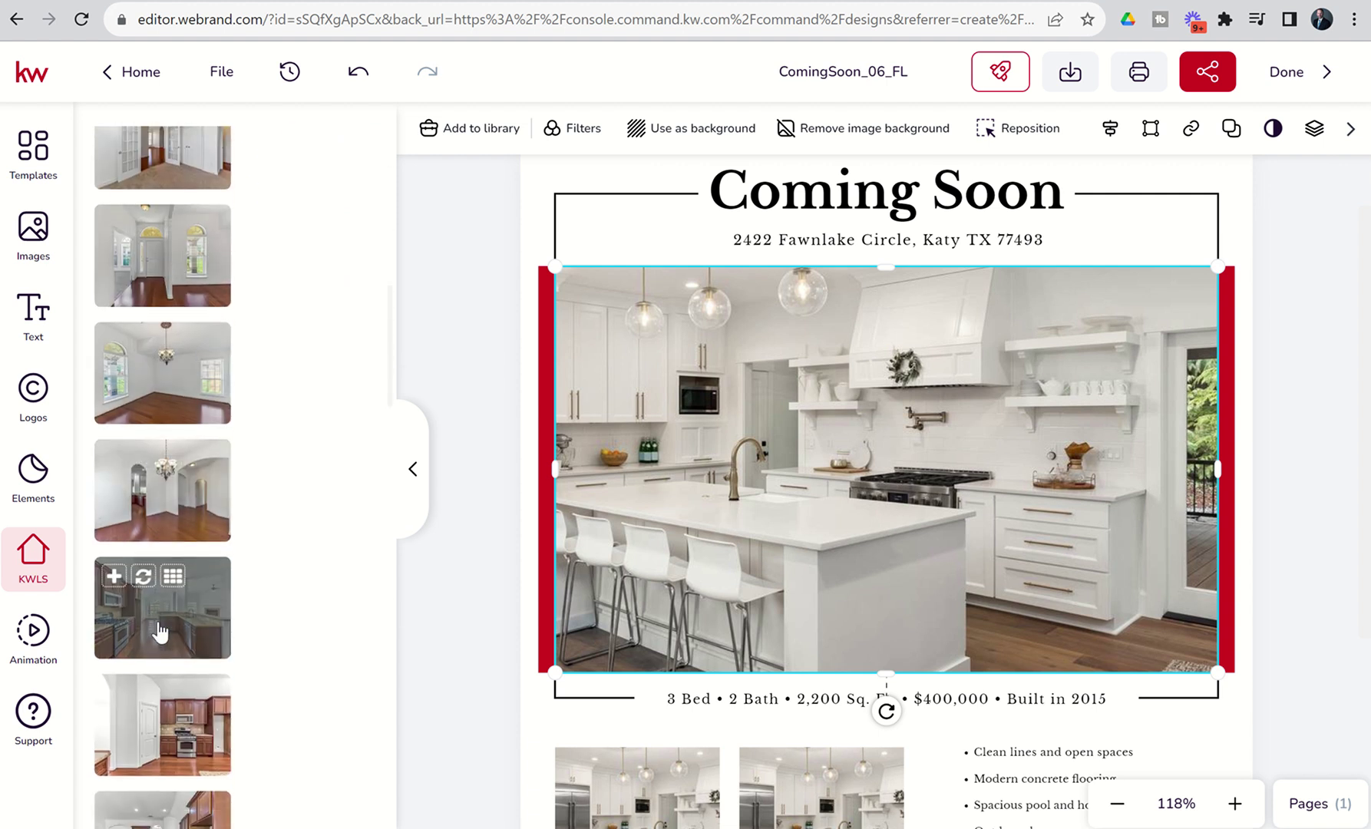
scroll(159, 632, up, 1)
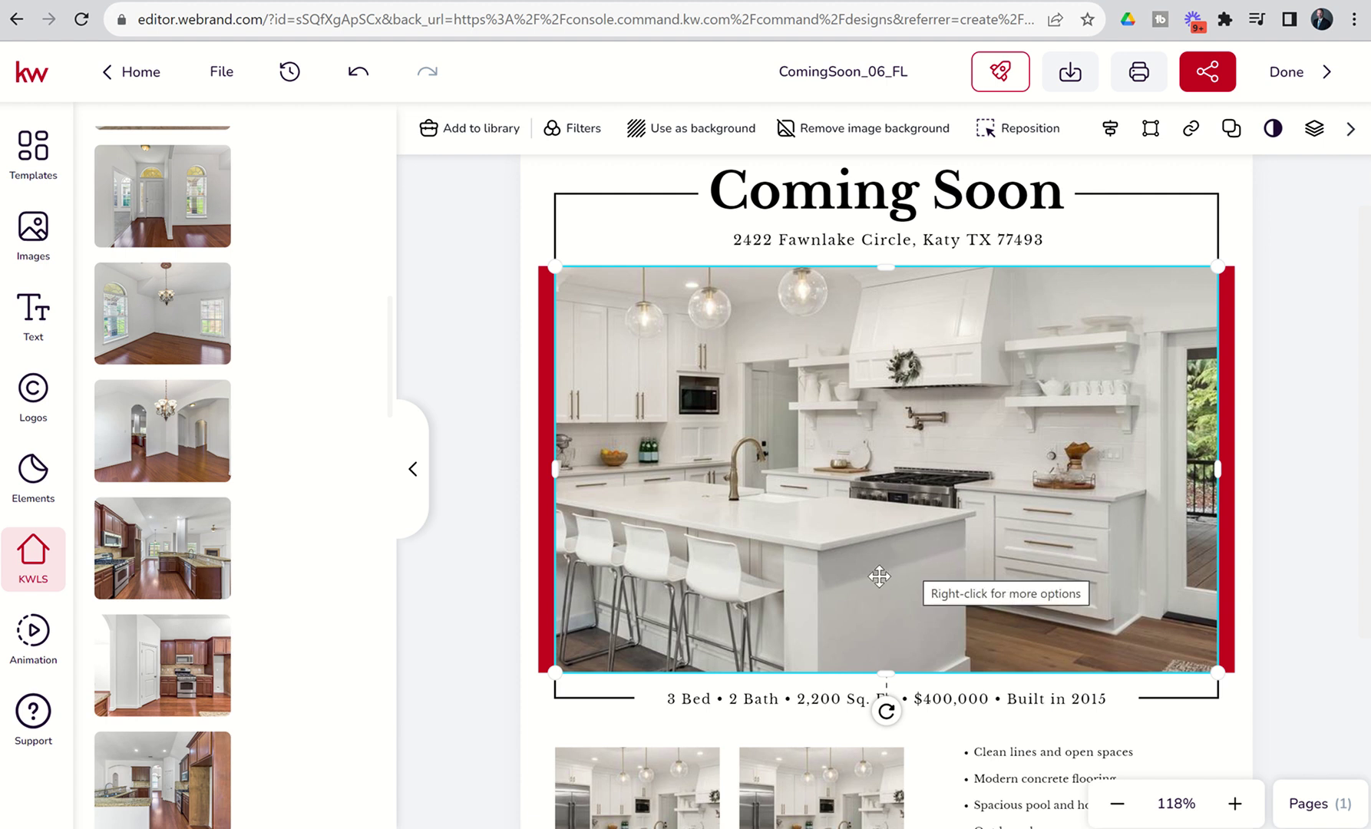
mouse_move(205, 560)
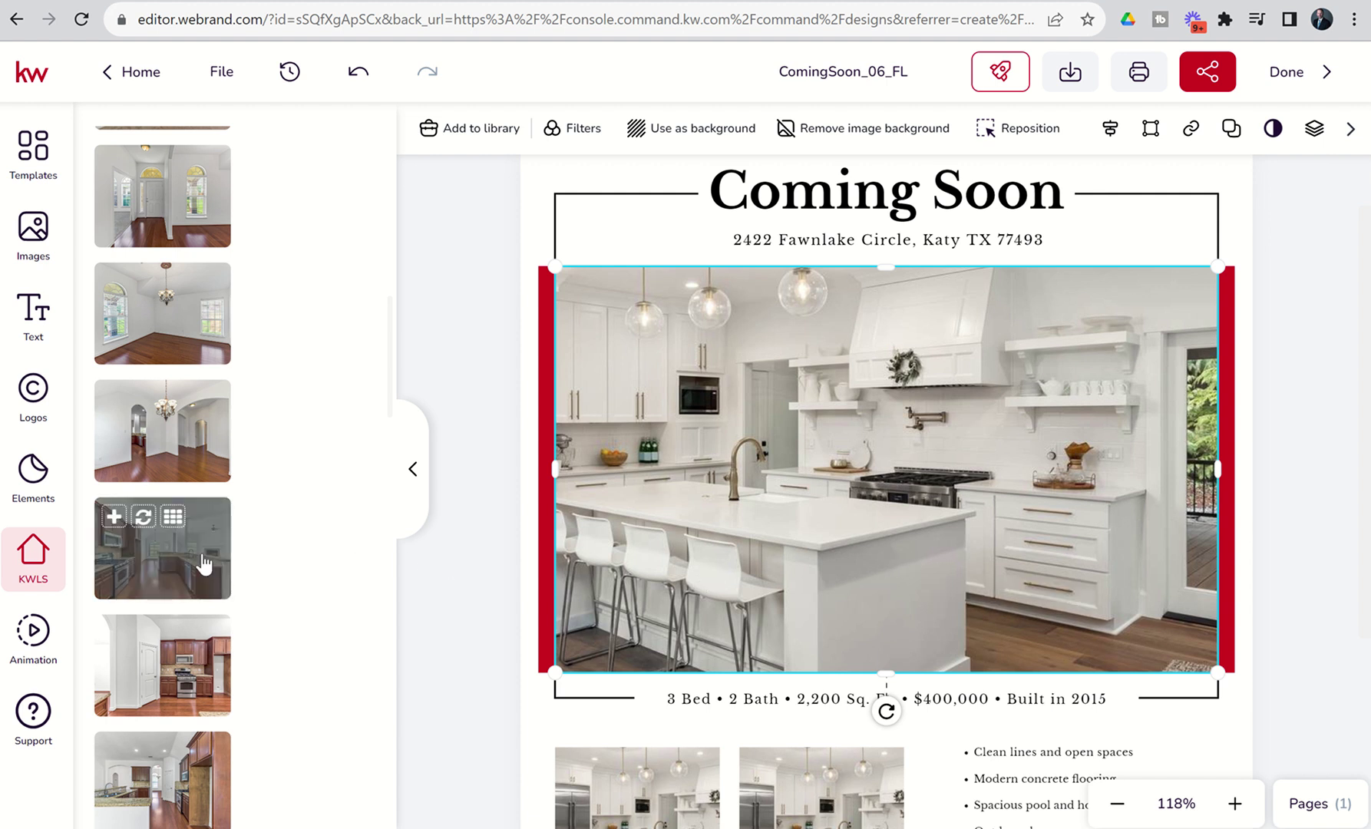
click(143, 517)
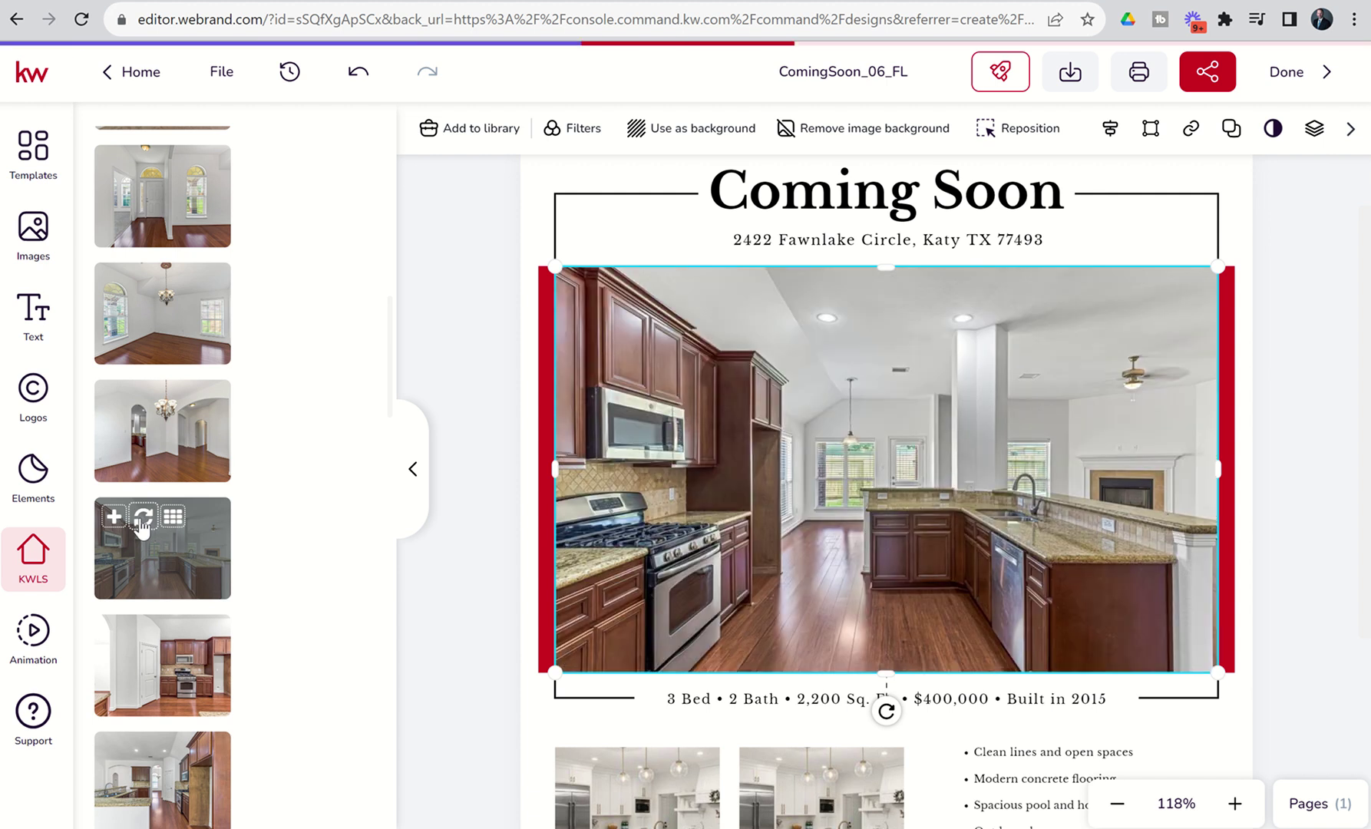
Step: Delete the stray living-room photo placed over the flyer, restoring the two small white-kitchen photos
scroll(468, 416, down, 4)
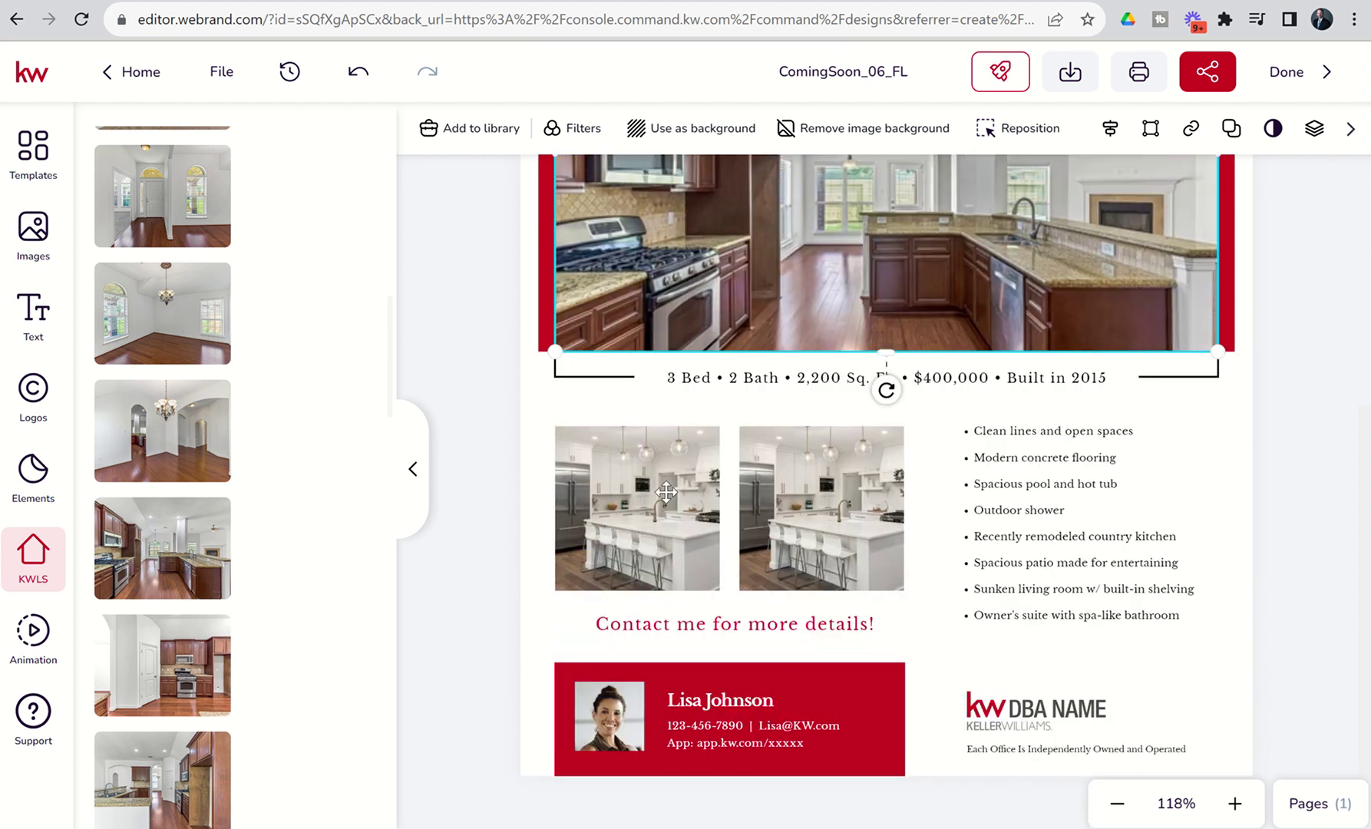
click(643, 535)
scroll(198, 607, down, 6)
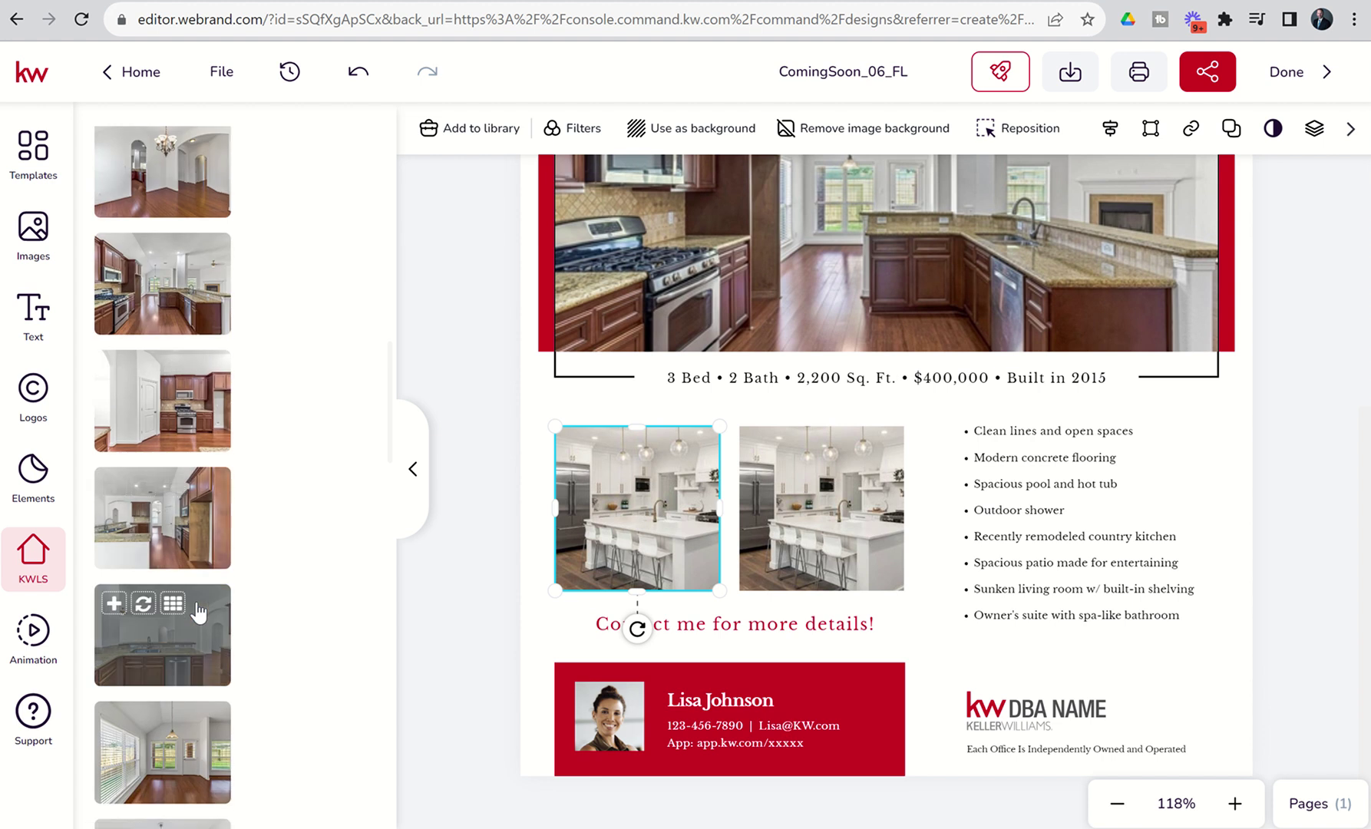
scroll(198, 611, down, 7)
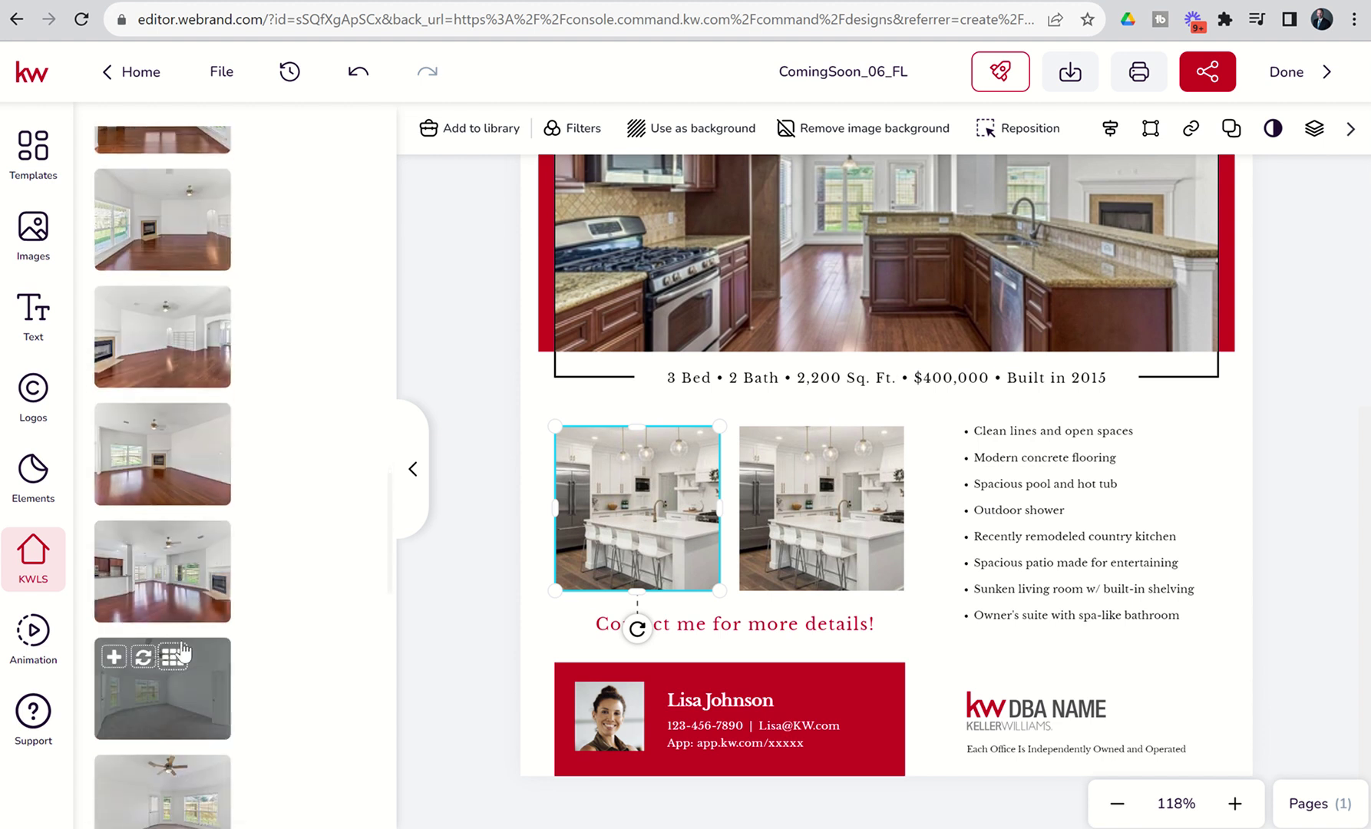
click(174, 584)
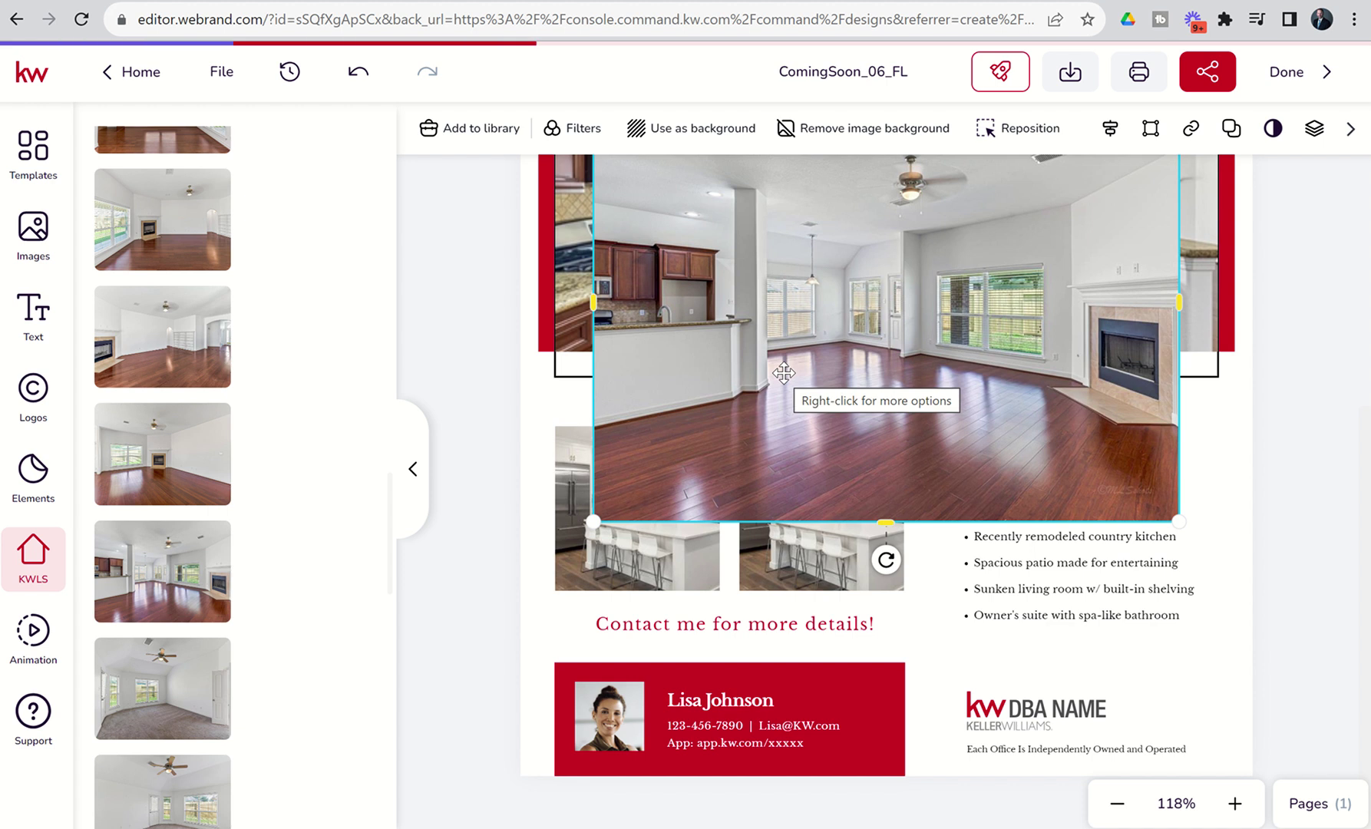
scroll(783, 373, up, 1)
scroll(783, 372, up, 1)
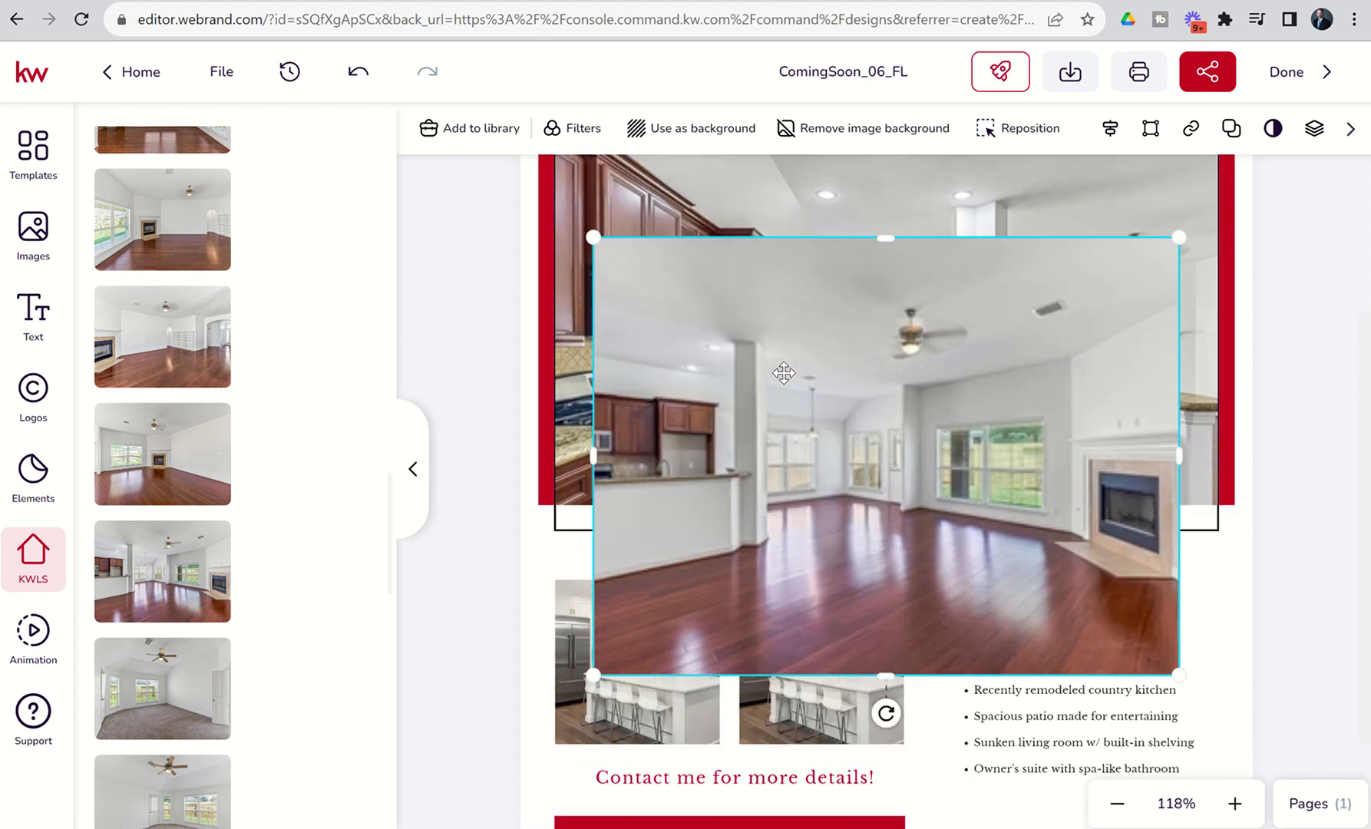
mouse_move(176, 591)
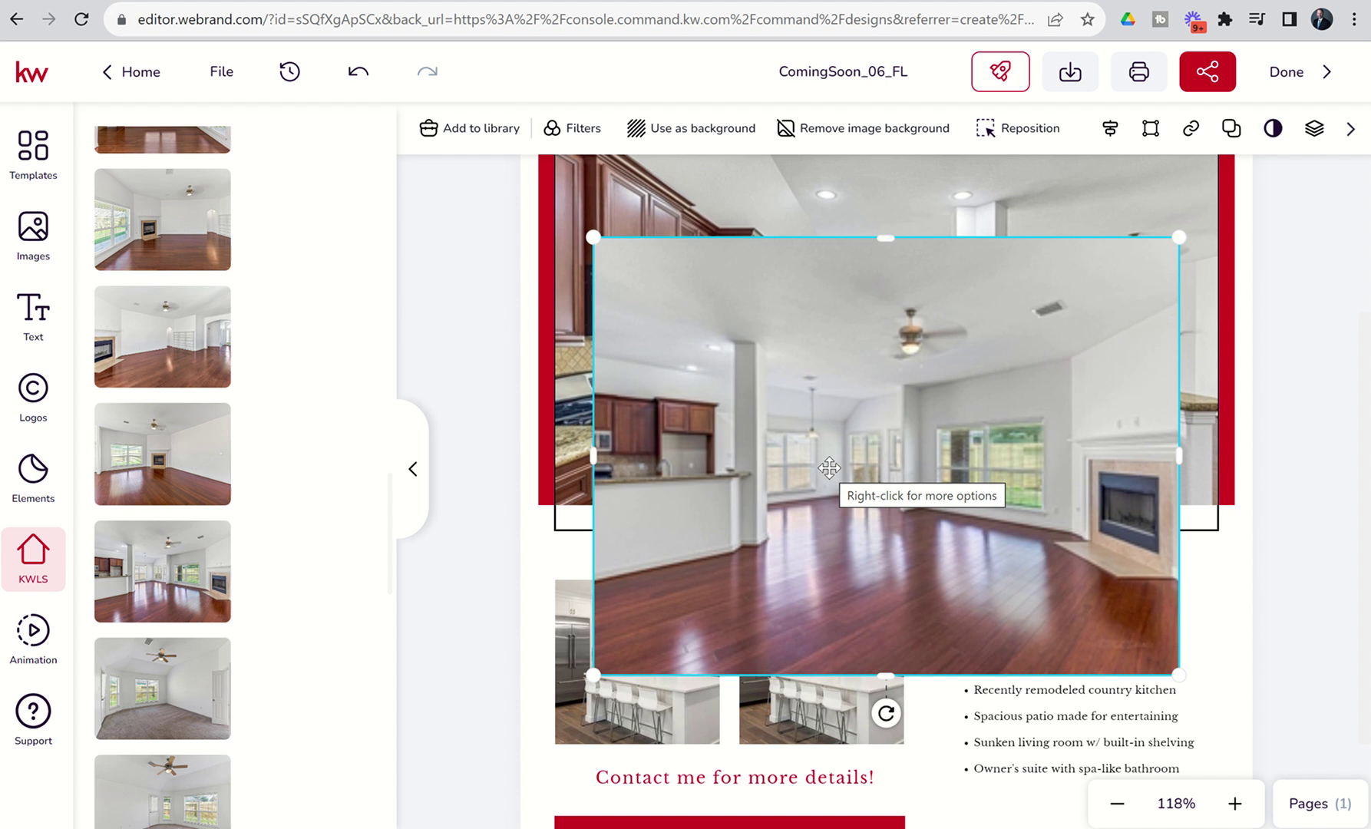
key(Delete)
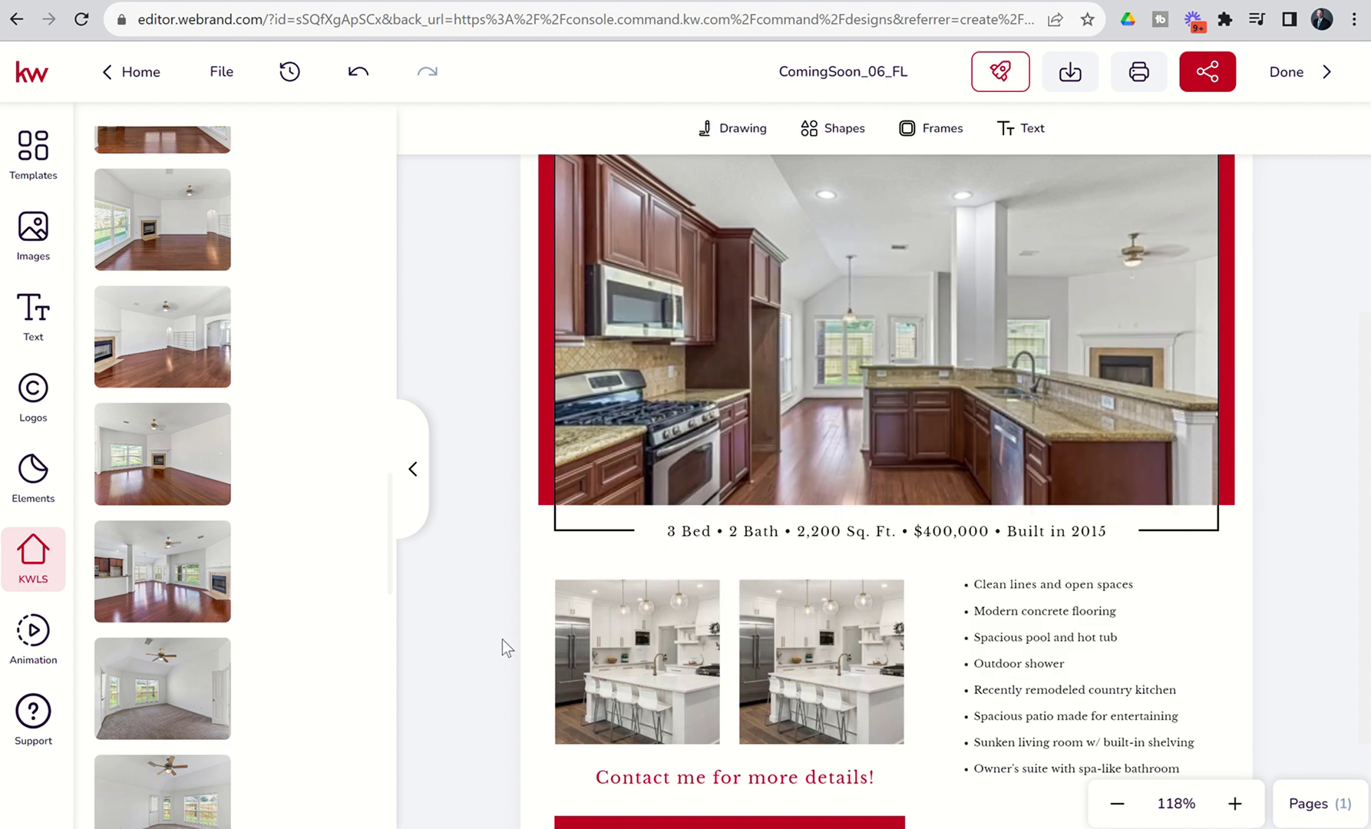
Step: Replace the left small kitchen photo with the listing's wood-floored living-room photo
click(588, 657)
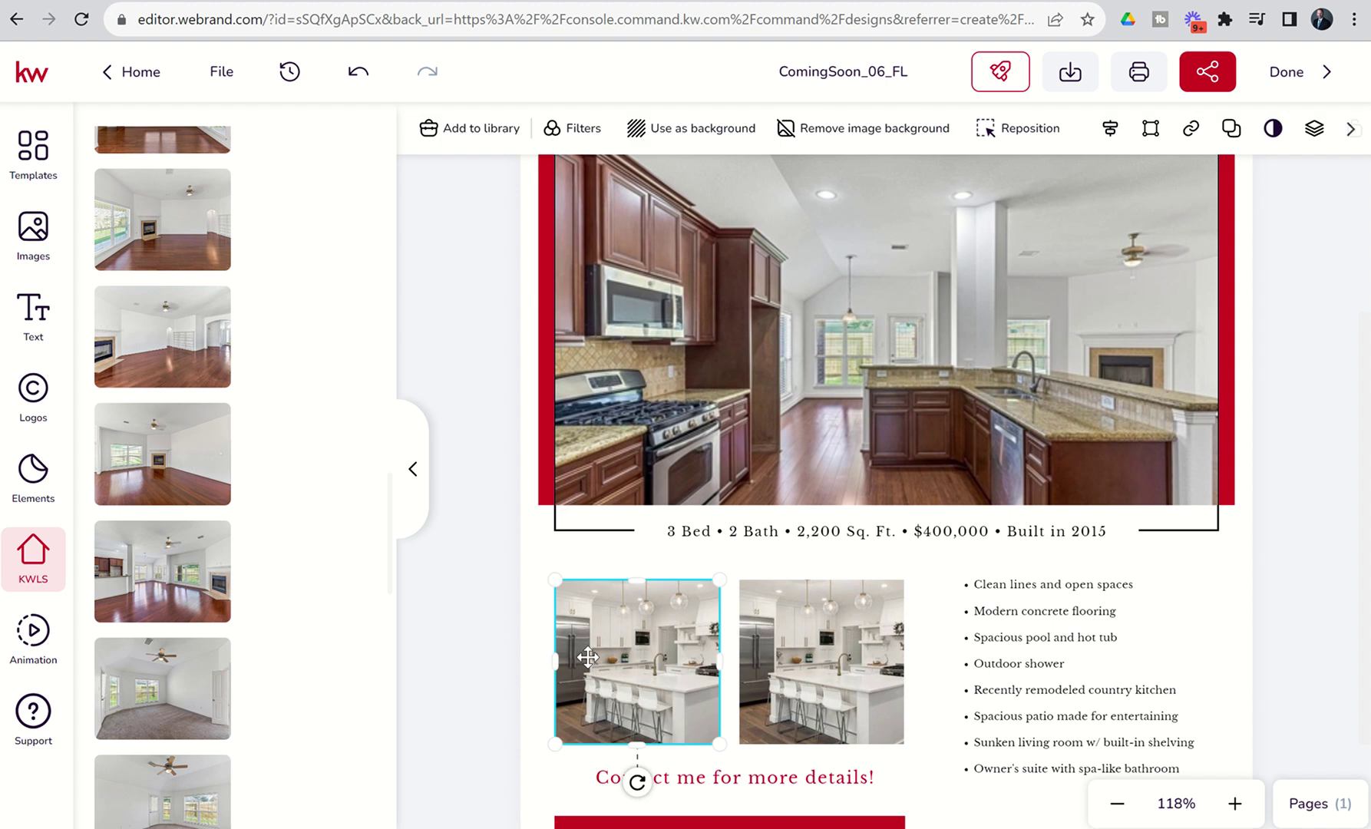
mouse_move(162, 561)
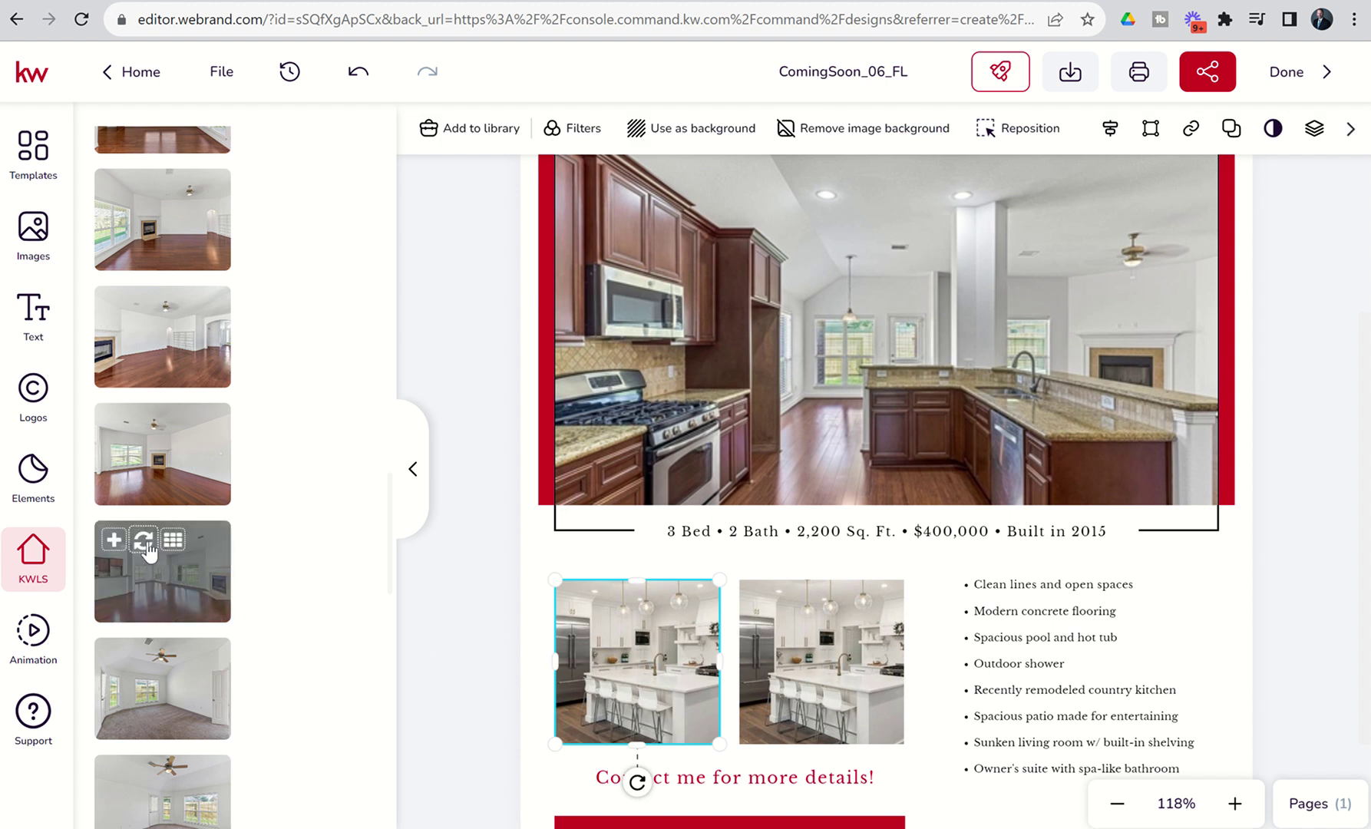
click(144, 542)
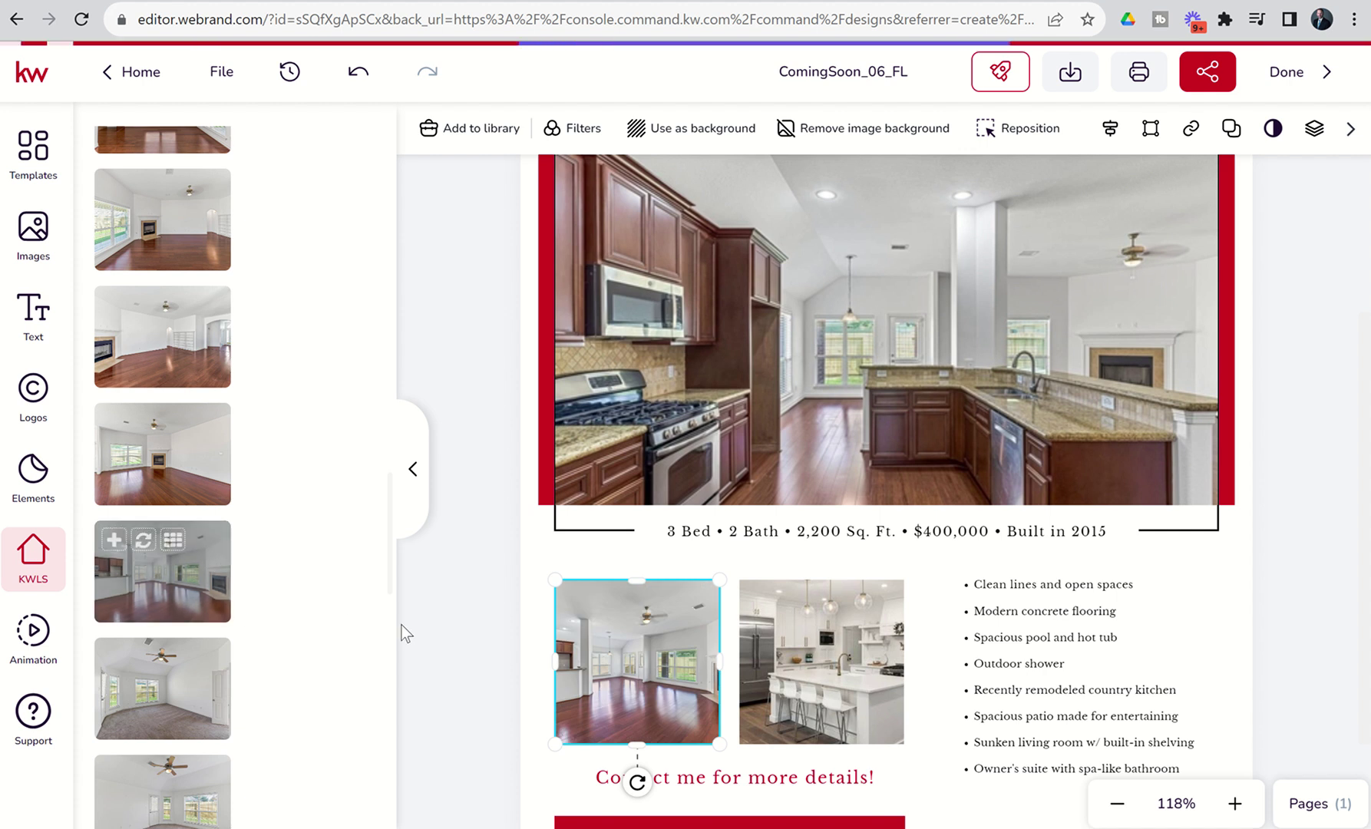
scroll(123, 719, down, 6)
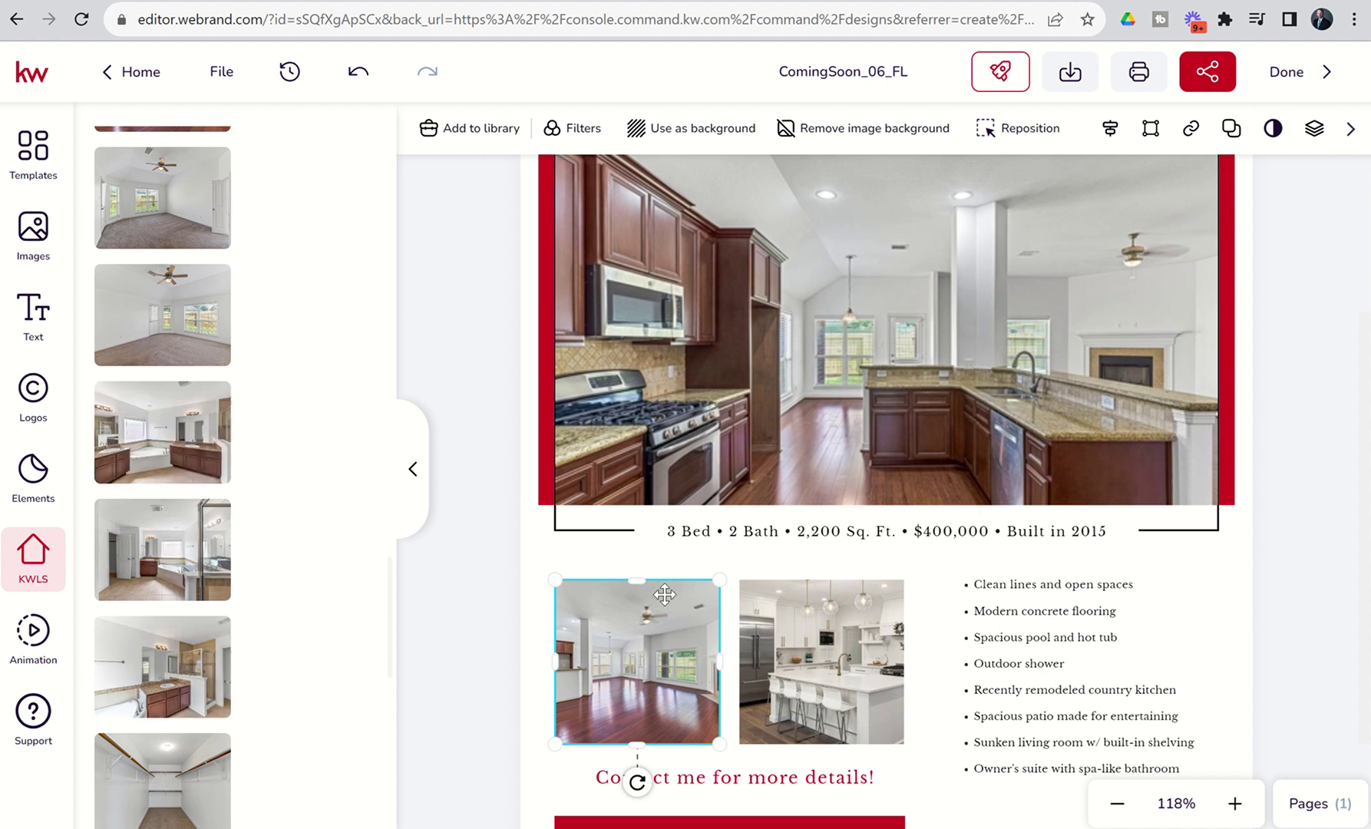
Step: Replace the right small kitchen photo with the listing's soaking-tub bathroom photo
click(804, 642)
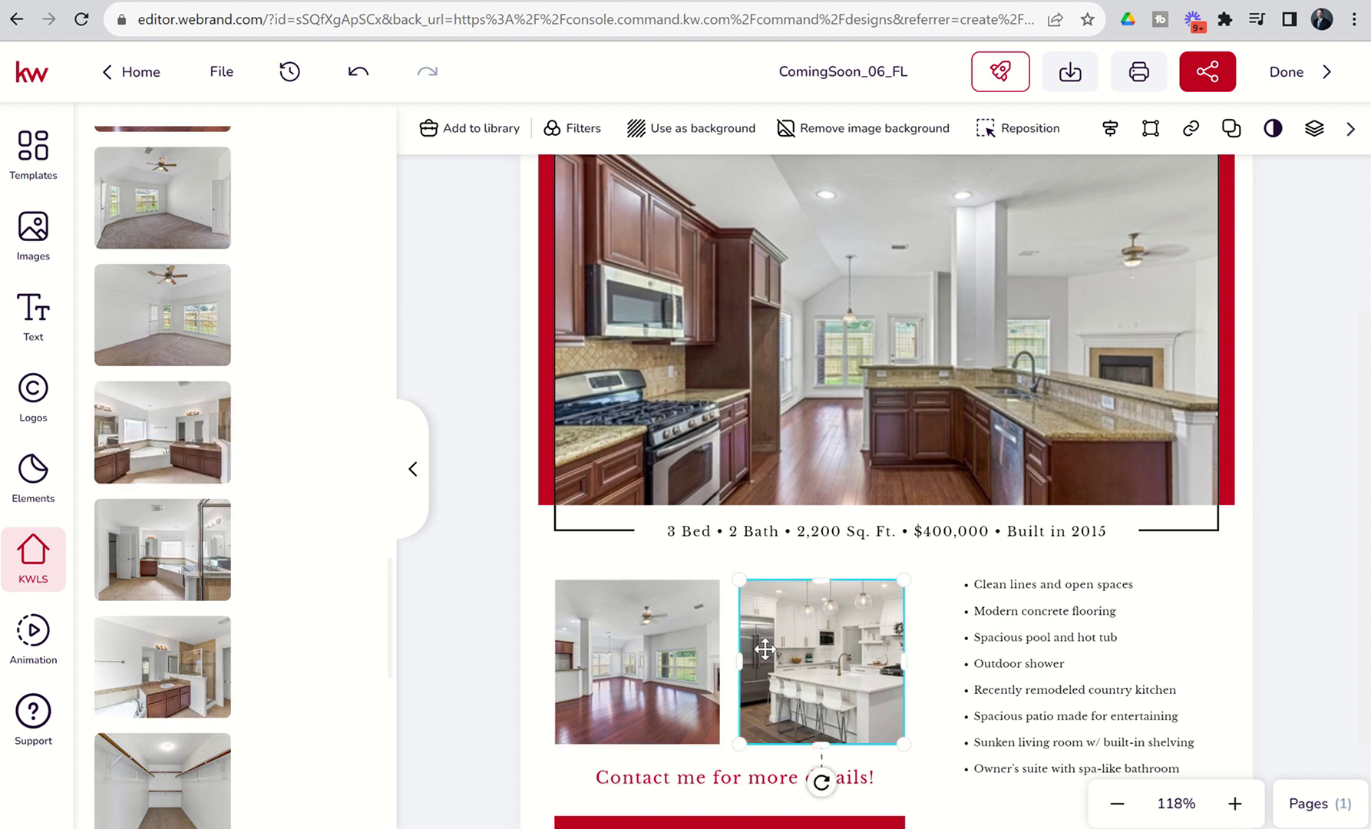
click(167, 403)
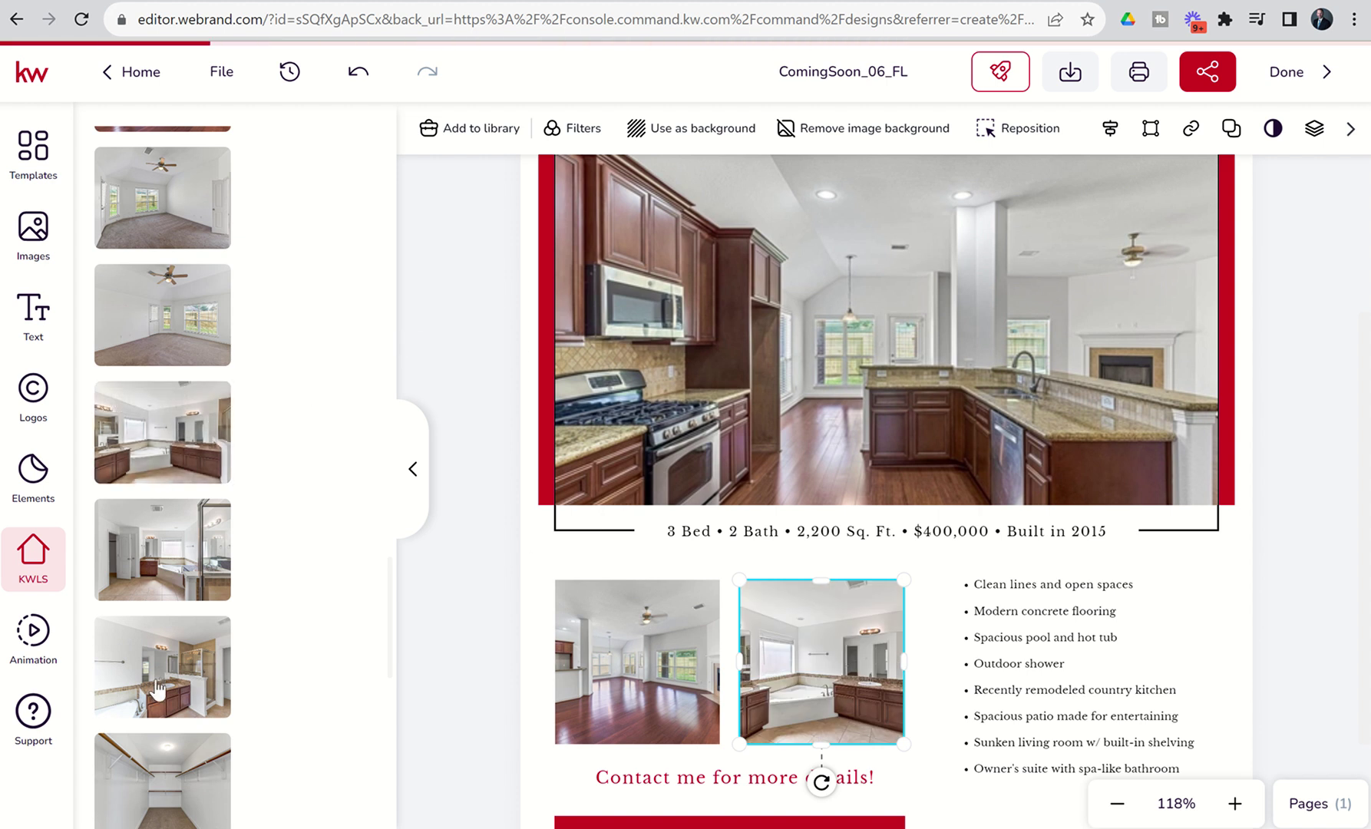
scroll(151, 694, down, 3)
scroll(152, 694, down, 7)
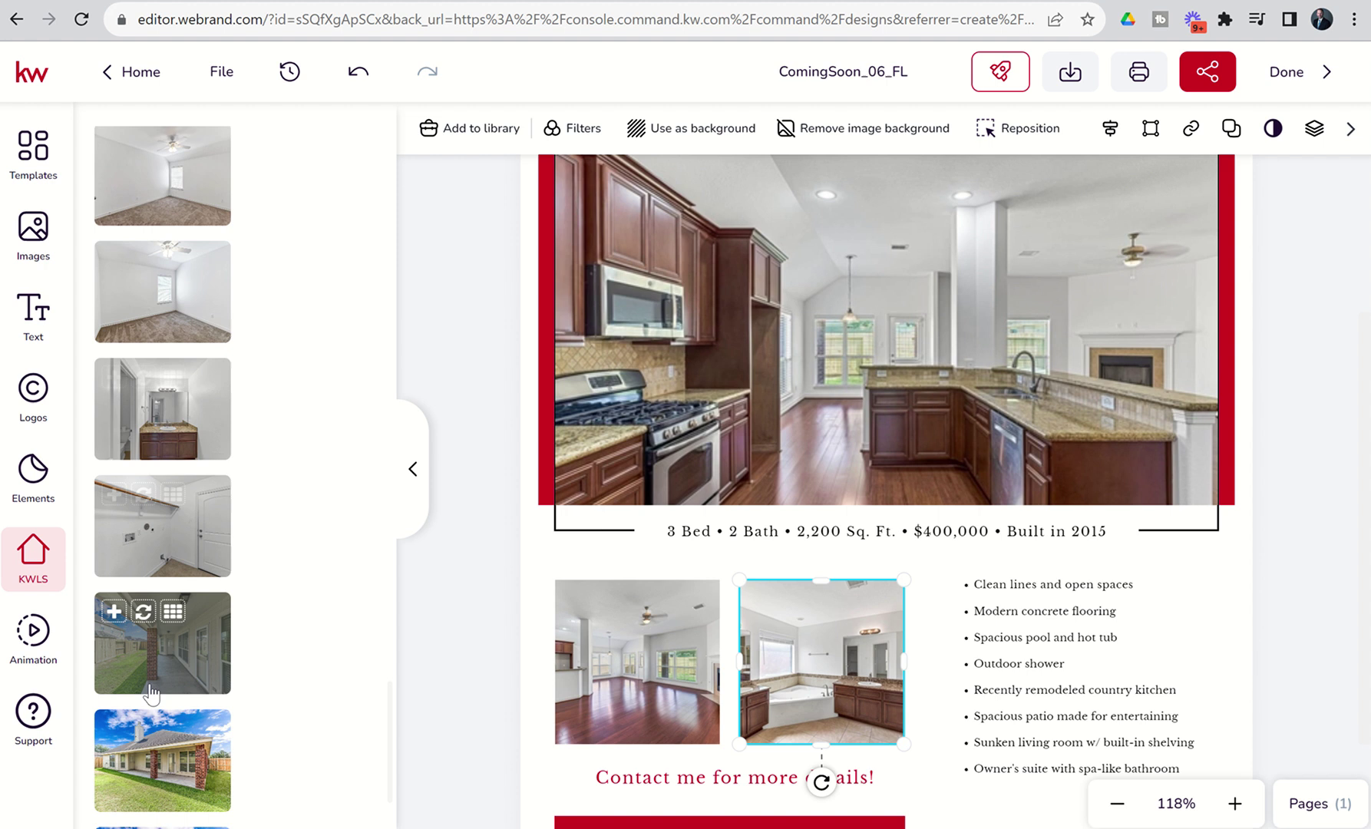
scroll(151, 693, down, 10)
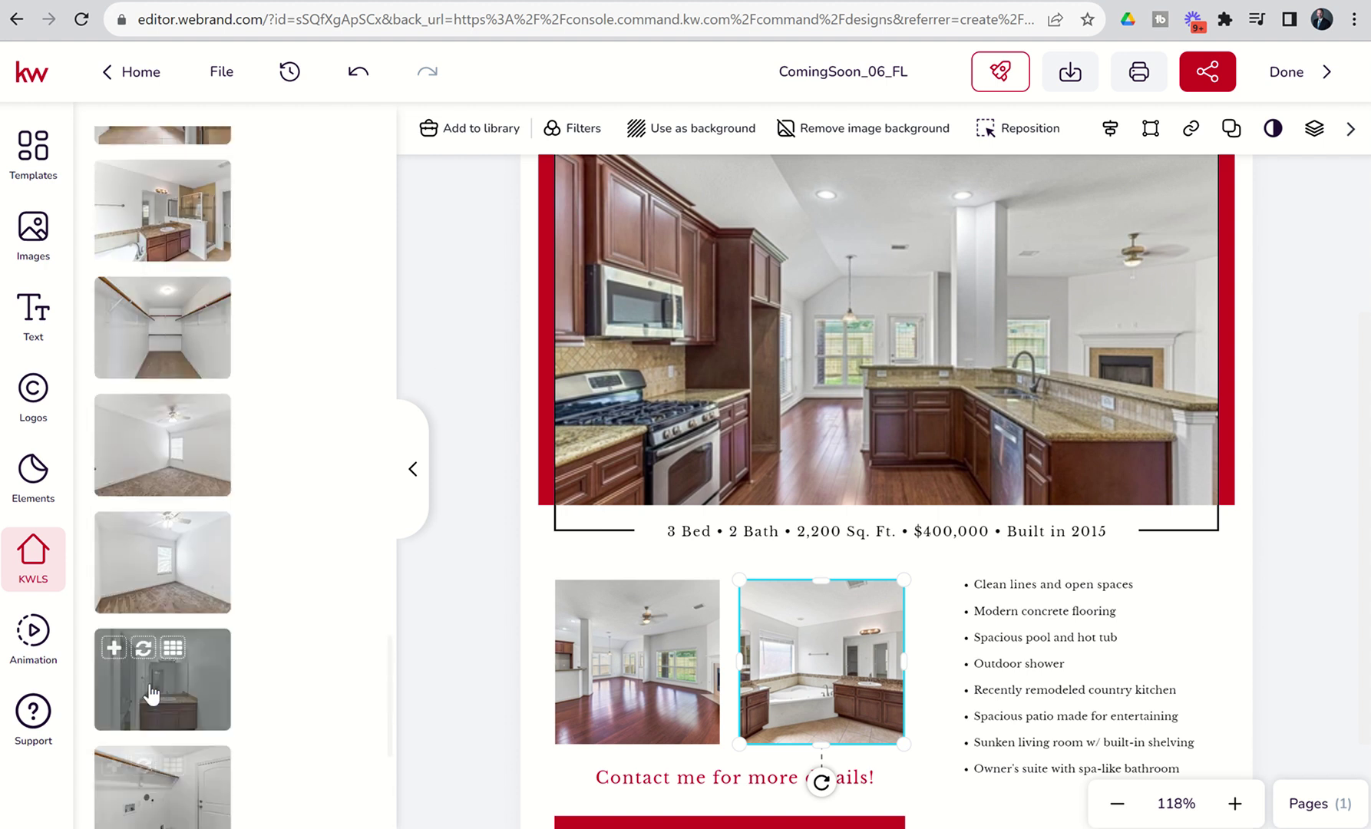
scroll(151, 693, up, 10)
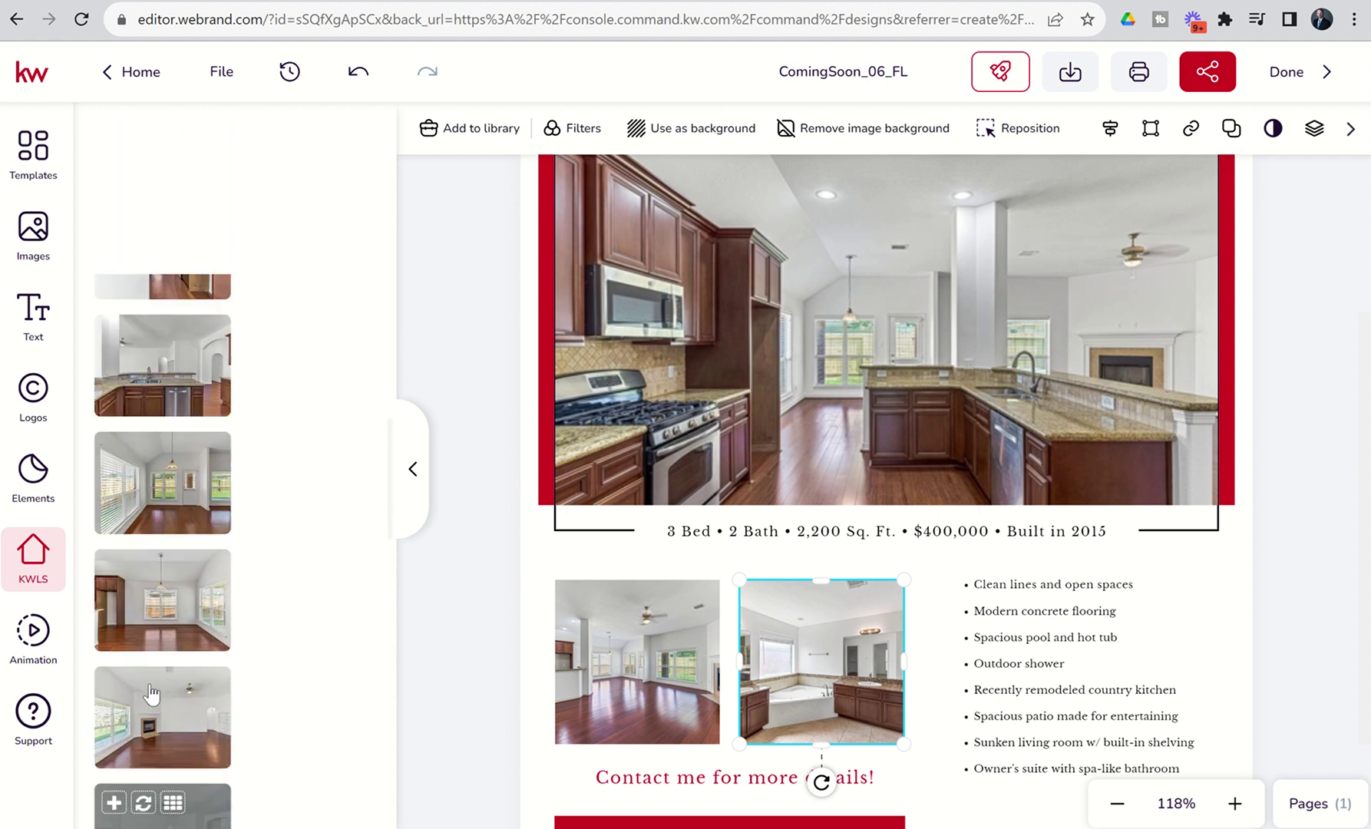
scroll(151, 693, up, 10)
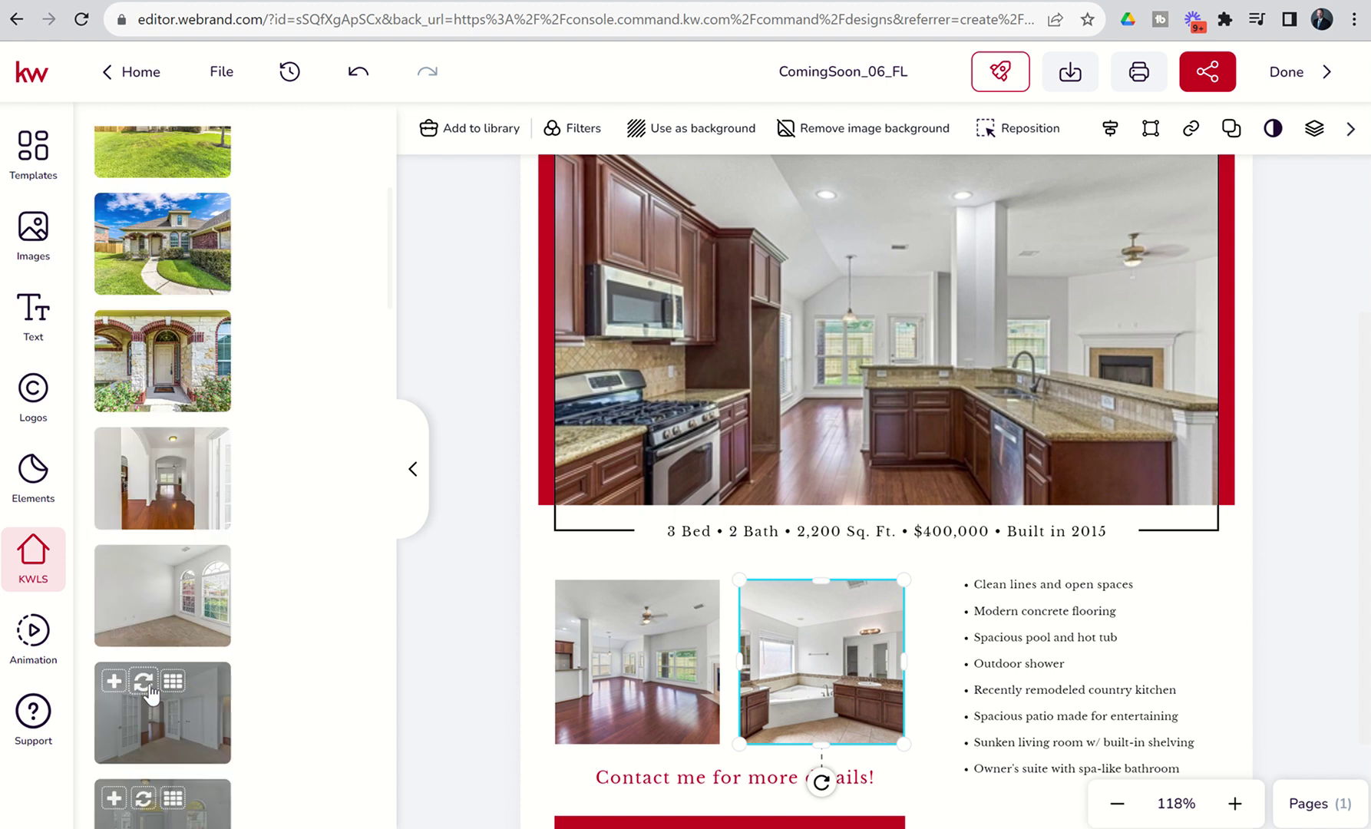
Step: Replace the contact banner's sample headshot with the agent's own photo from My Assets
scroll(496, 678, down, 2)
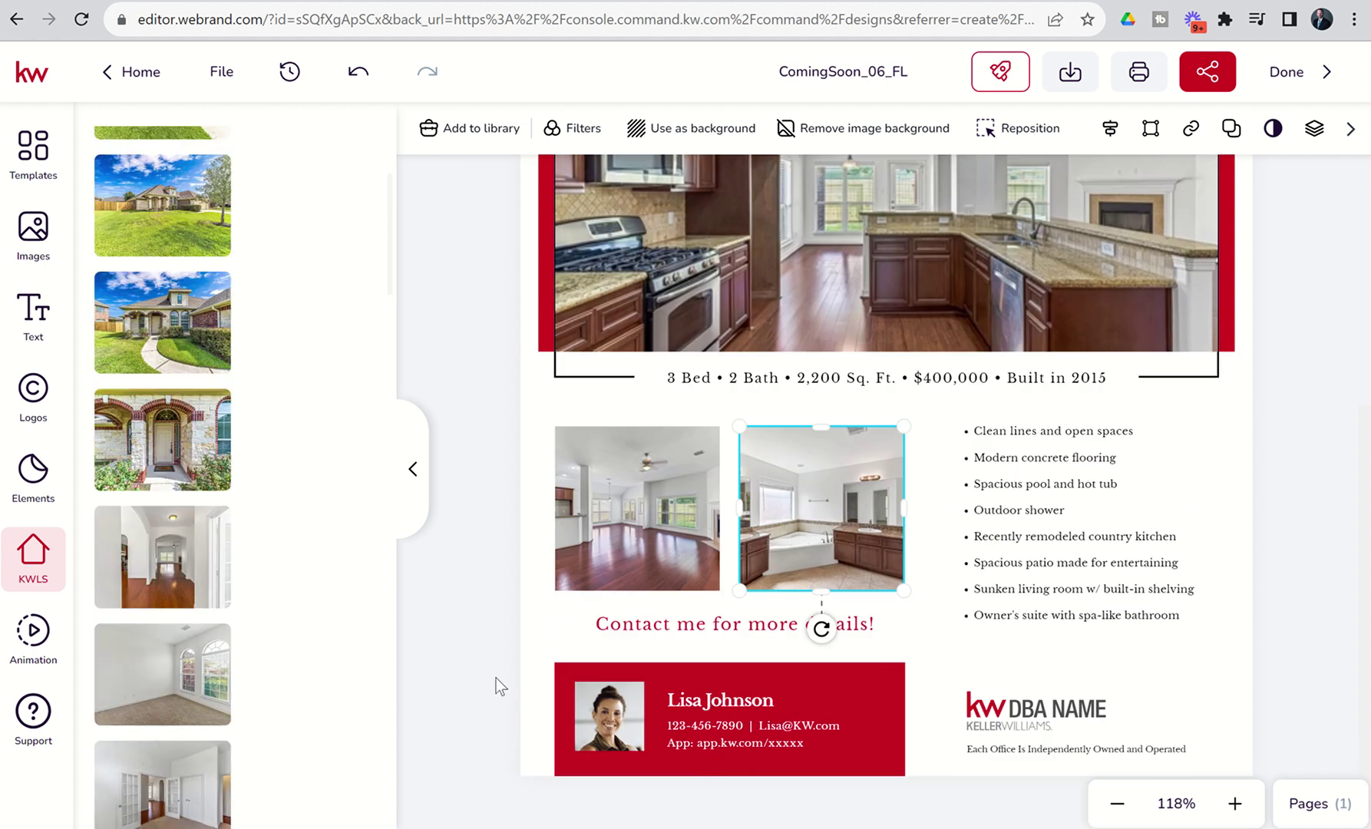
click(579, 700)
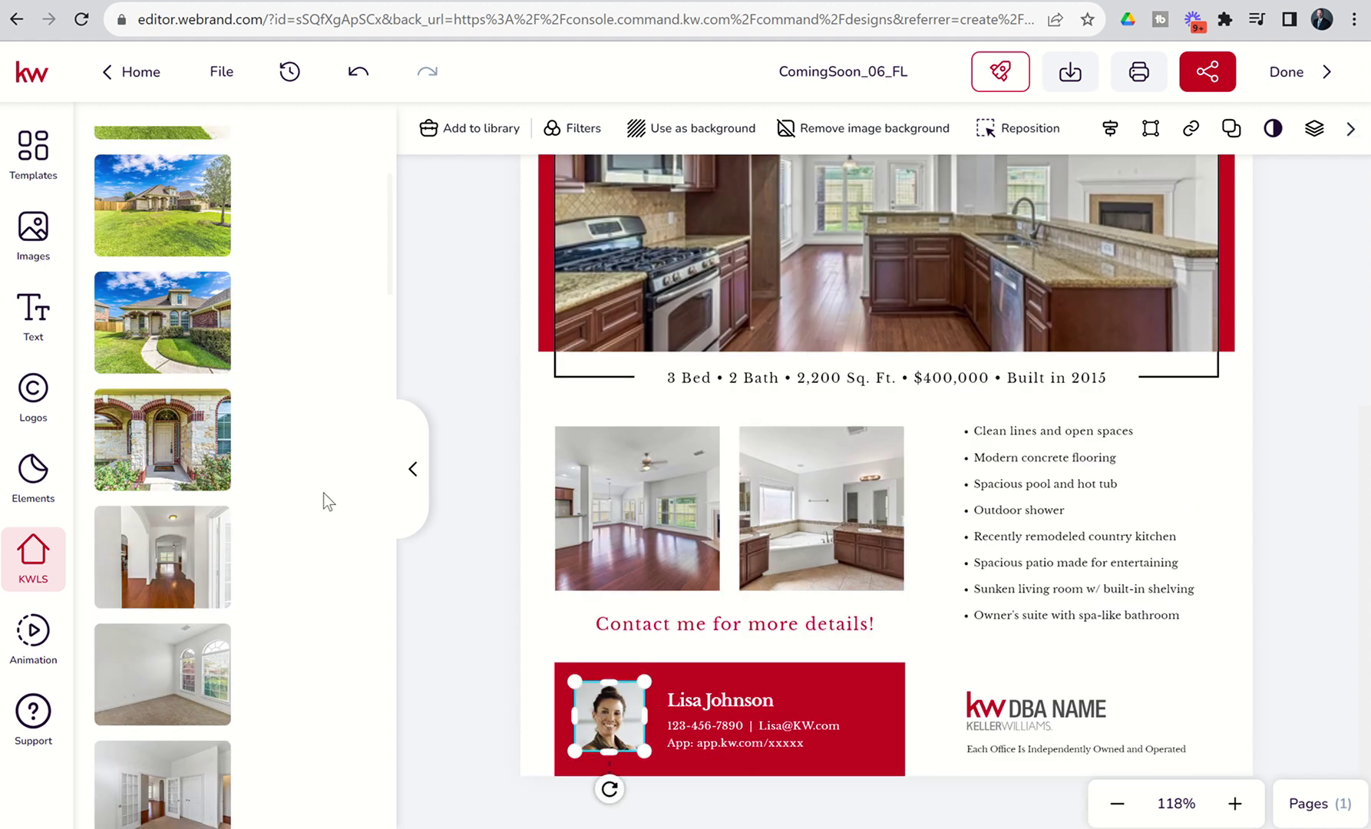
click(45, 232)
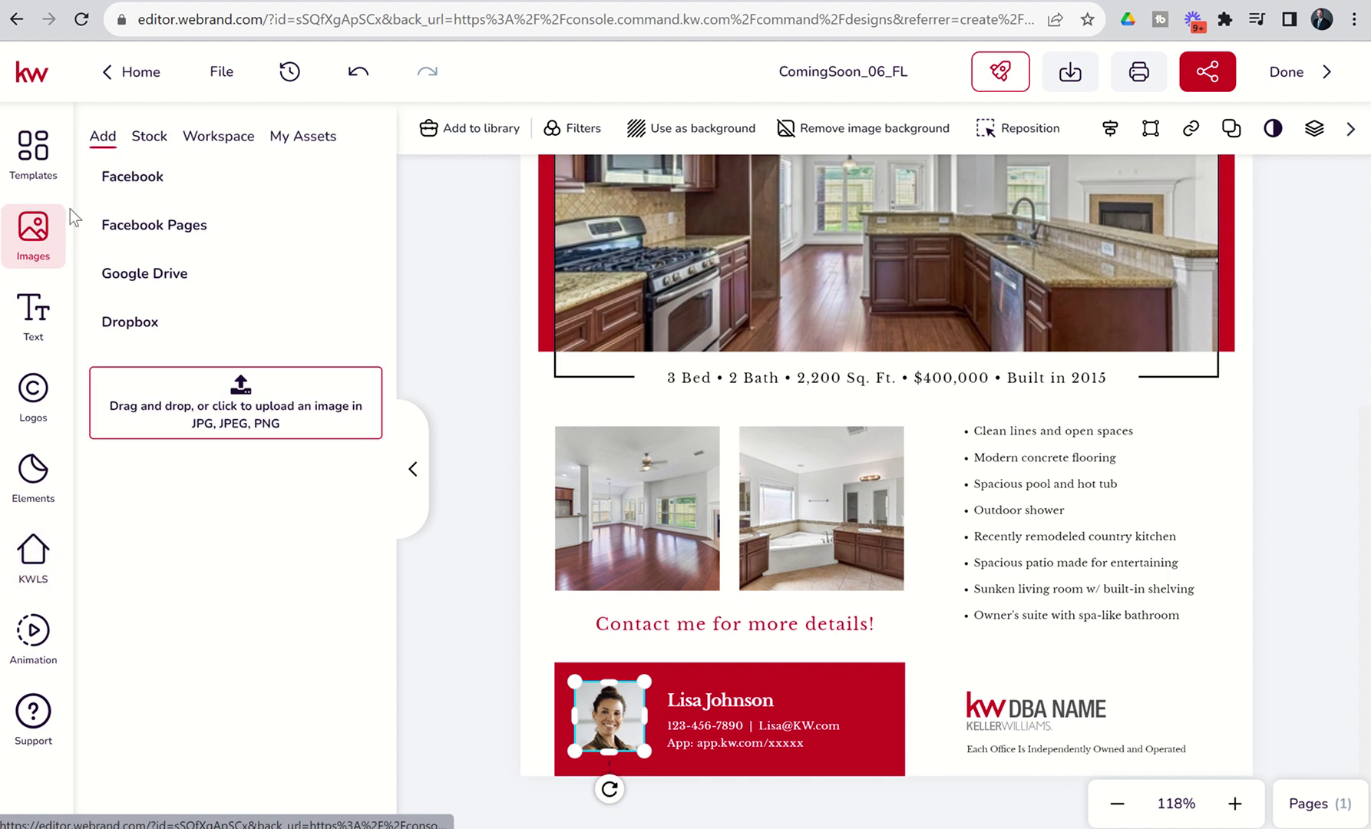
click(317, 142)
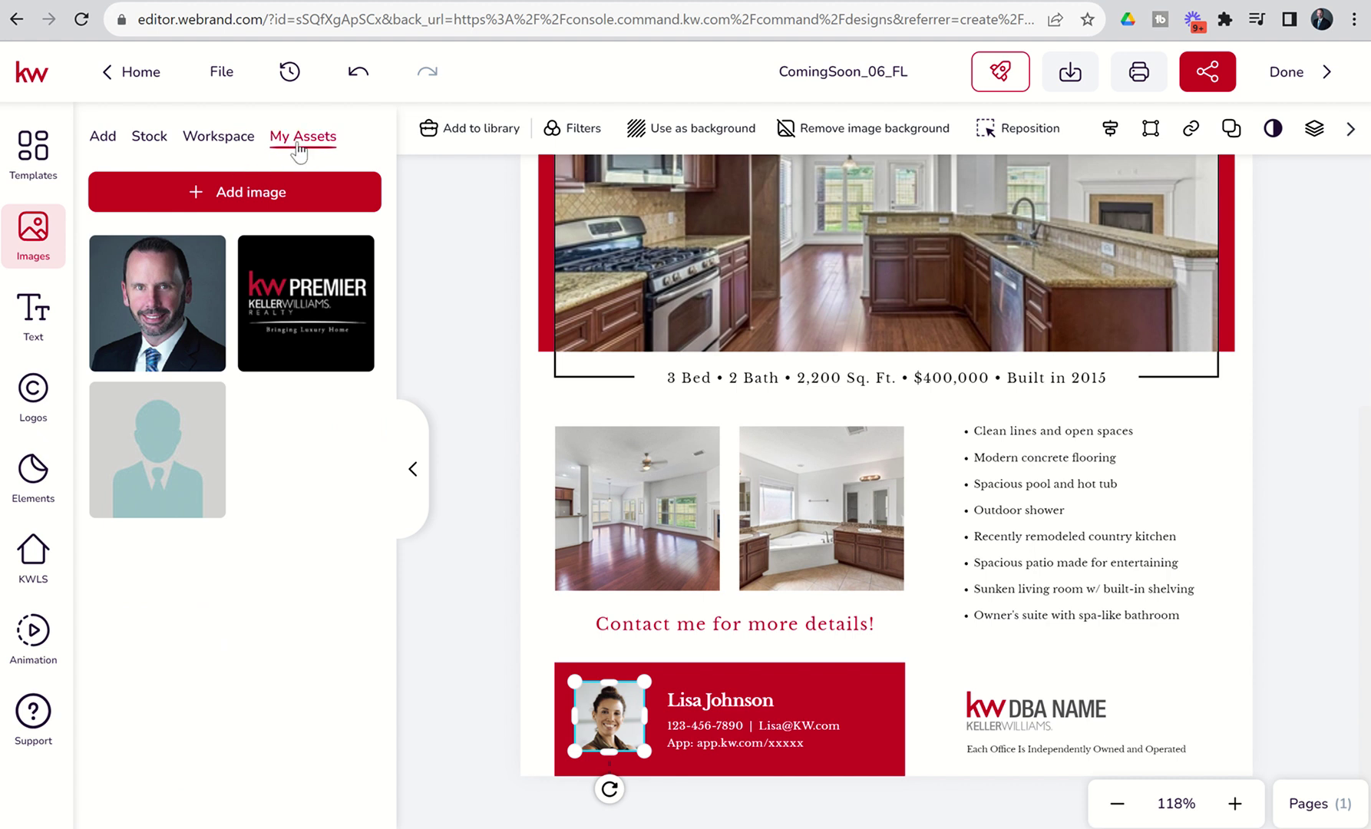
mouse_move(178, 297)
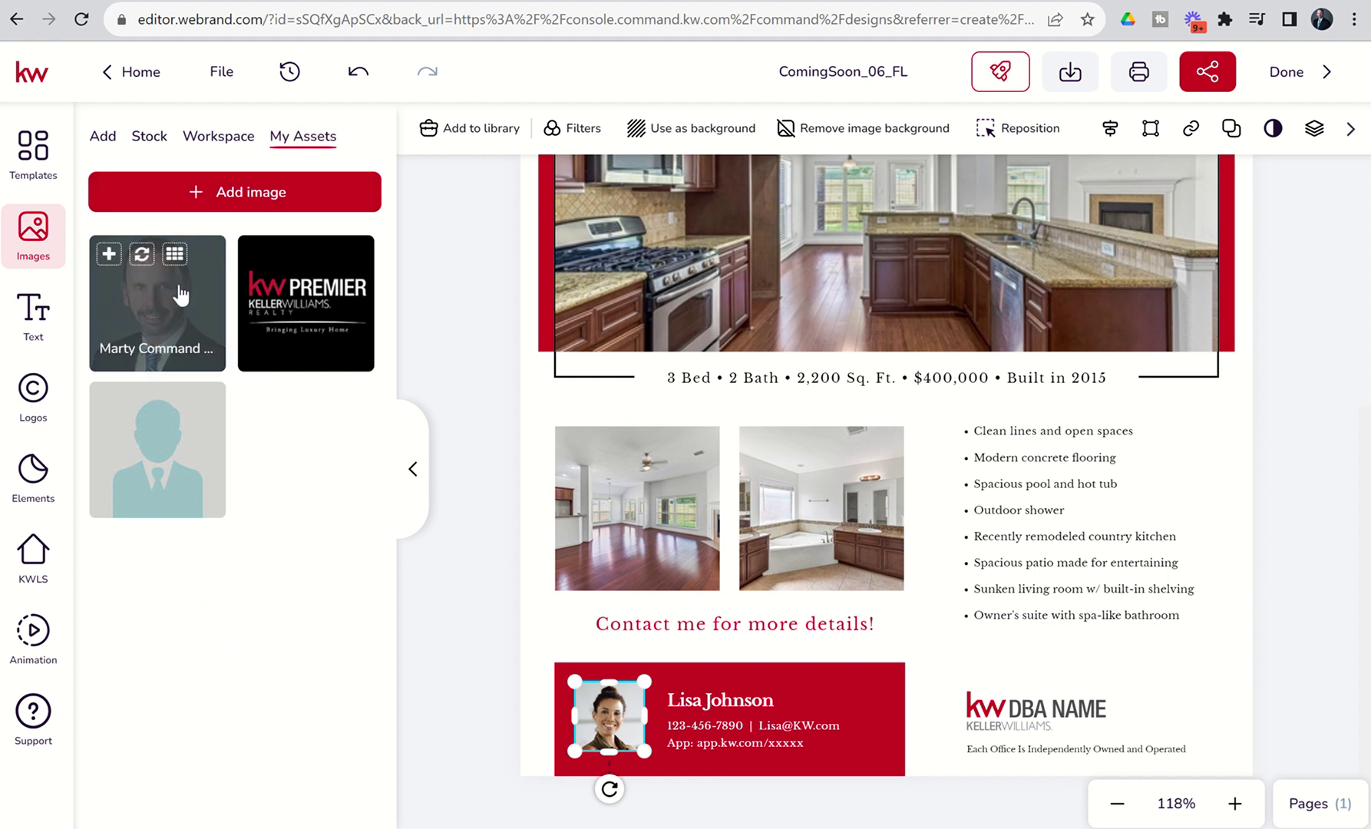
click(142, 258)
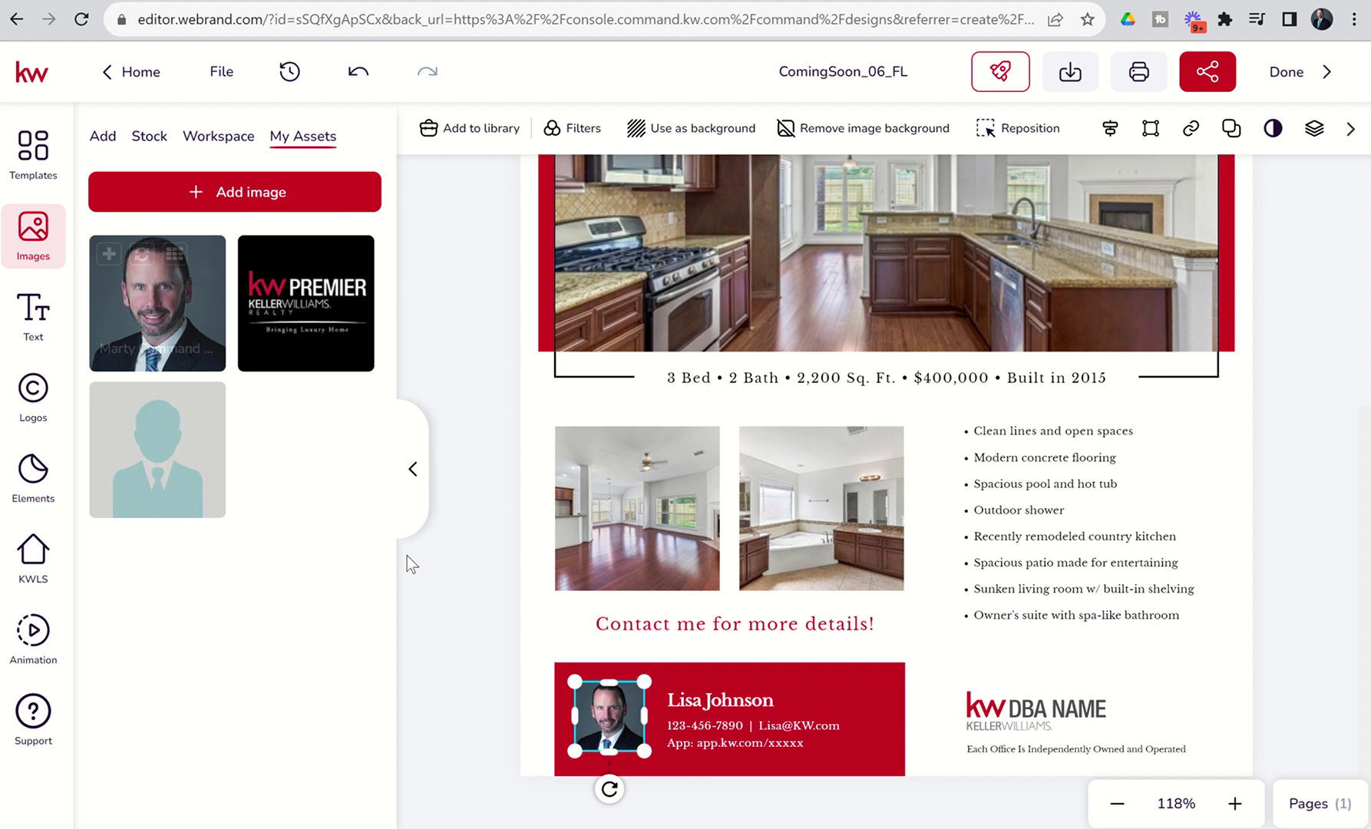
click(491, 573)
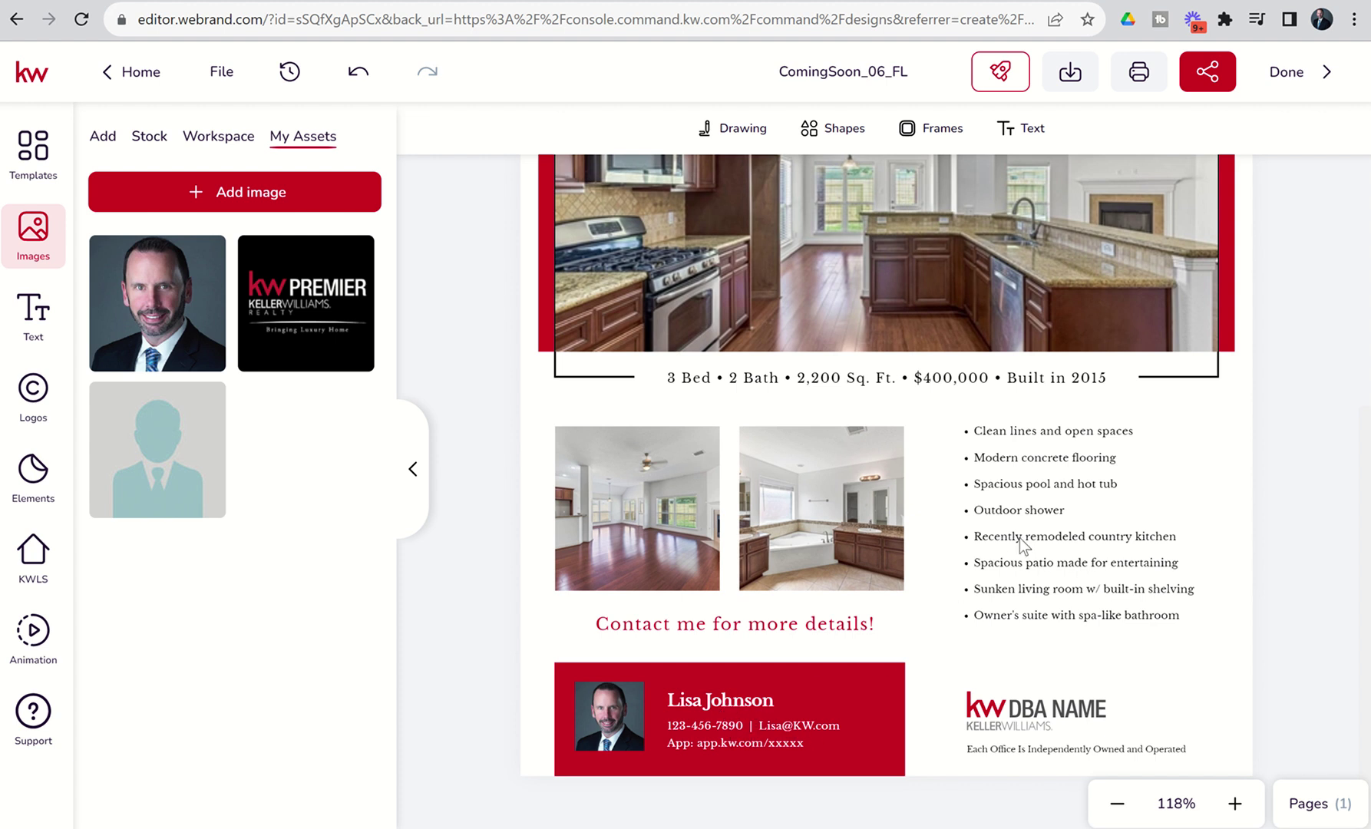
scroll(1028, 537, up, 1)
scroll(1028, 537, up, 3)
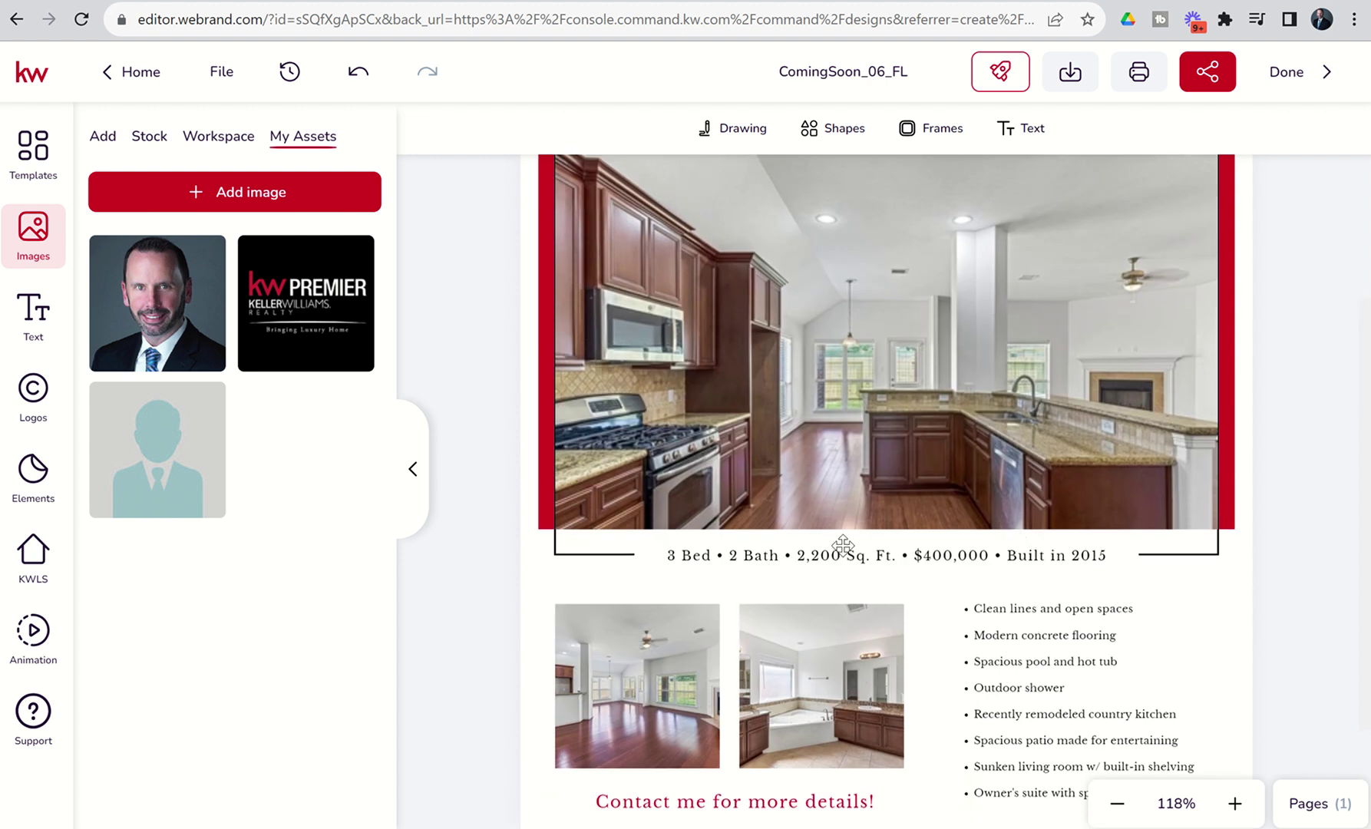
scroll(1008, 492, up, 4)
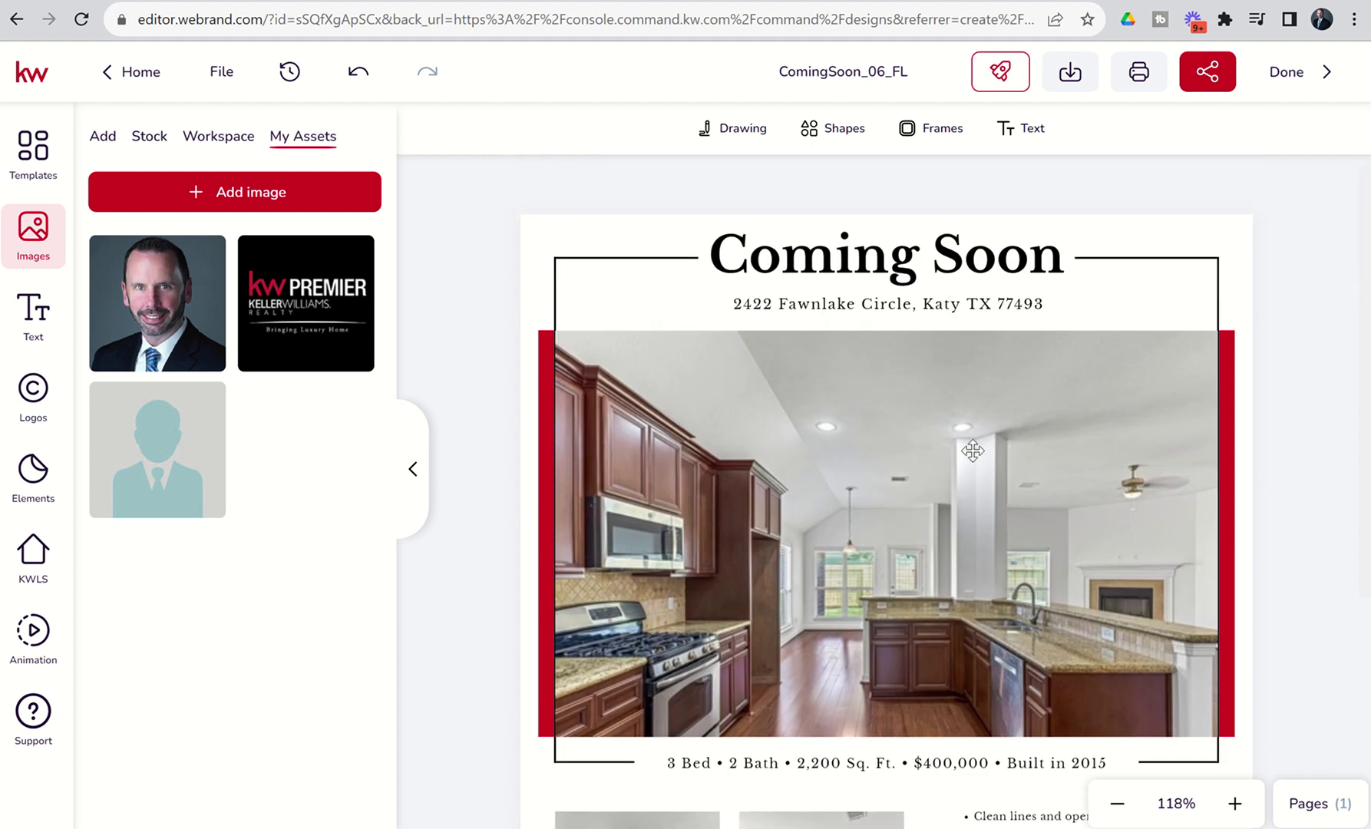
scroll(972, 452, down, 3)
scroll(973, 451, down, 4)
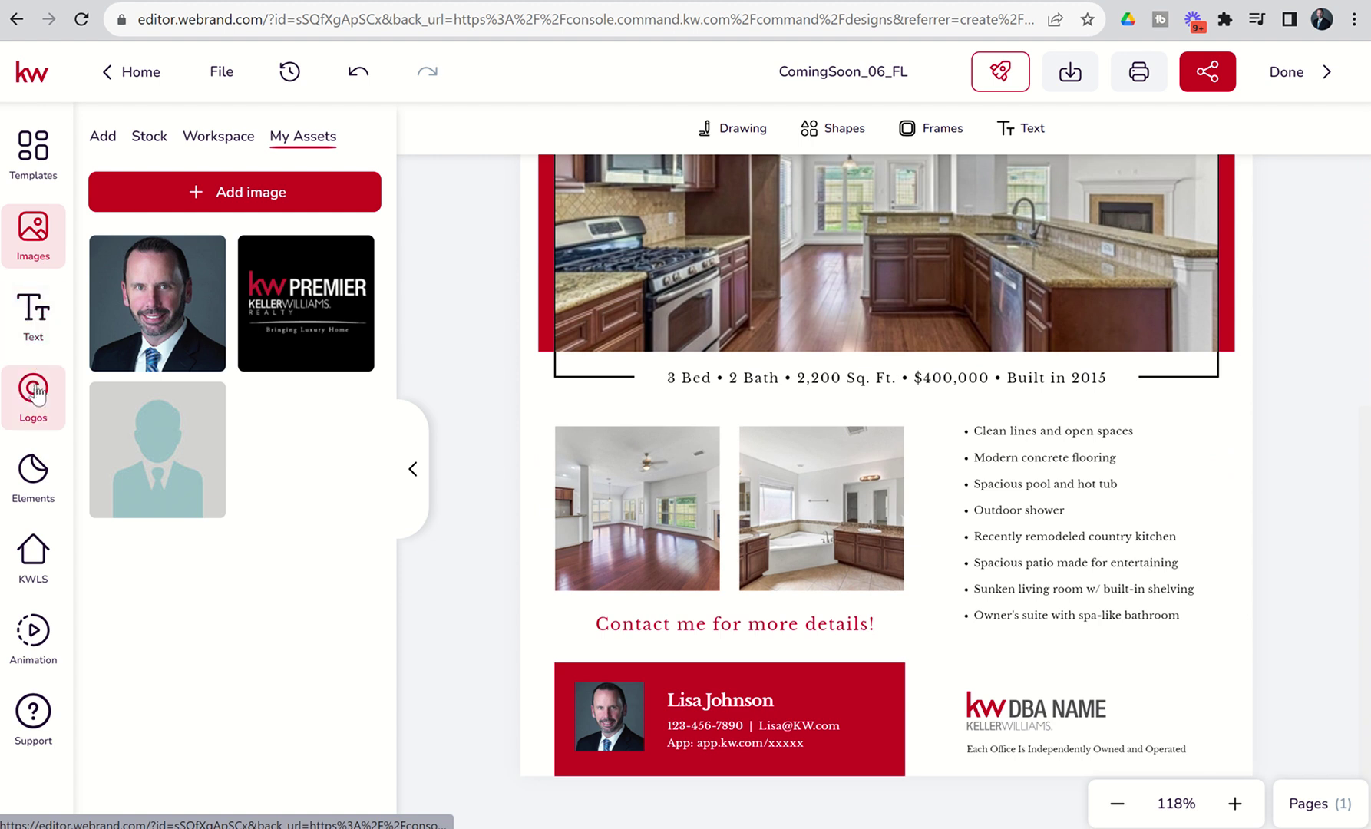
Step: Replace the KW DBA NAME logo with the black KW Premier secondary logo from saved Logos
click(33, 395)
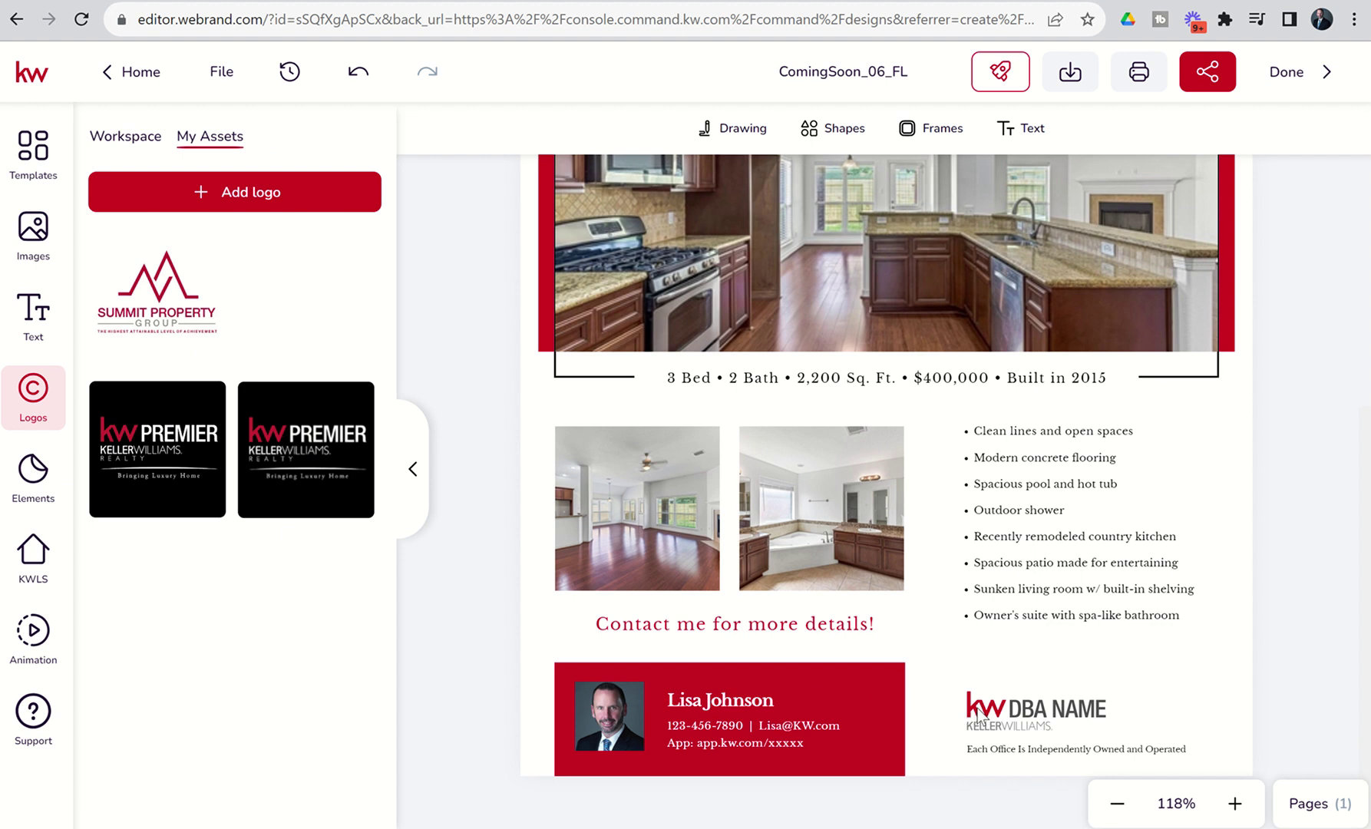
click(978, 713)
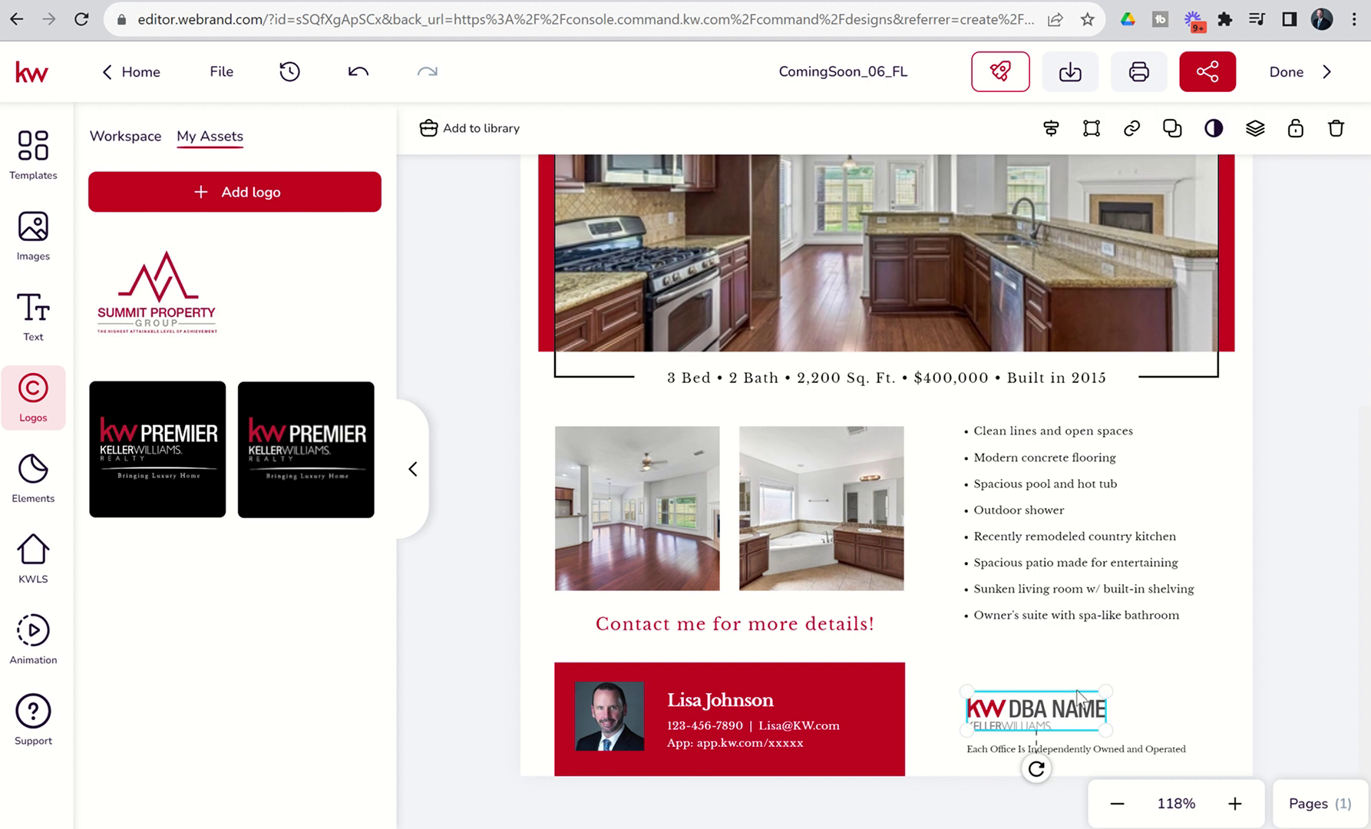
mouse_move(244, 426)
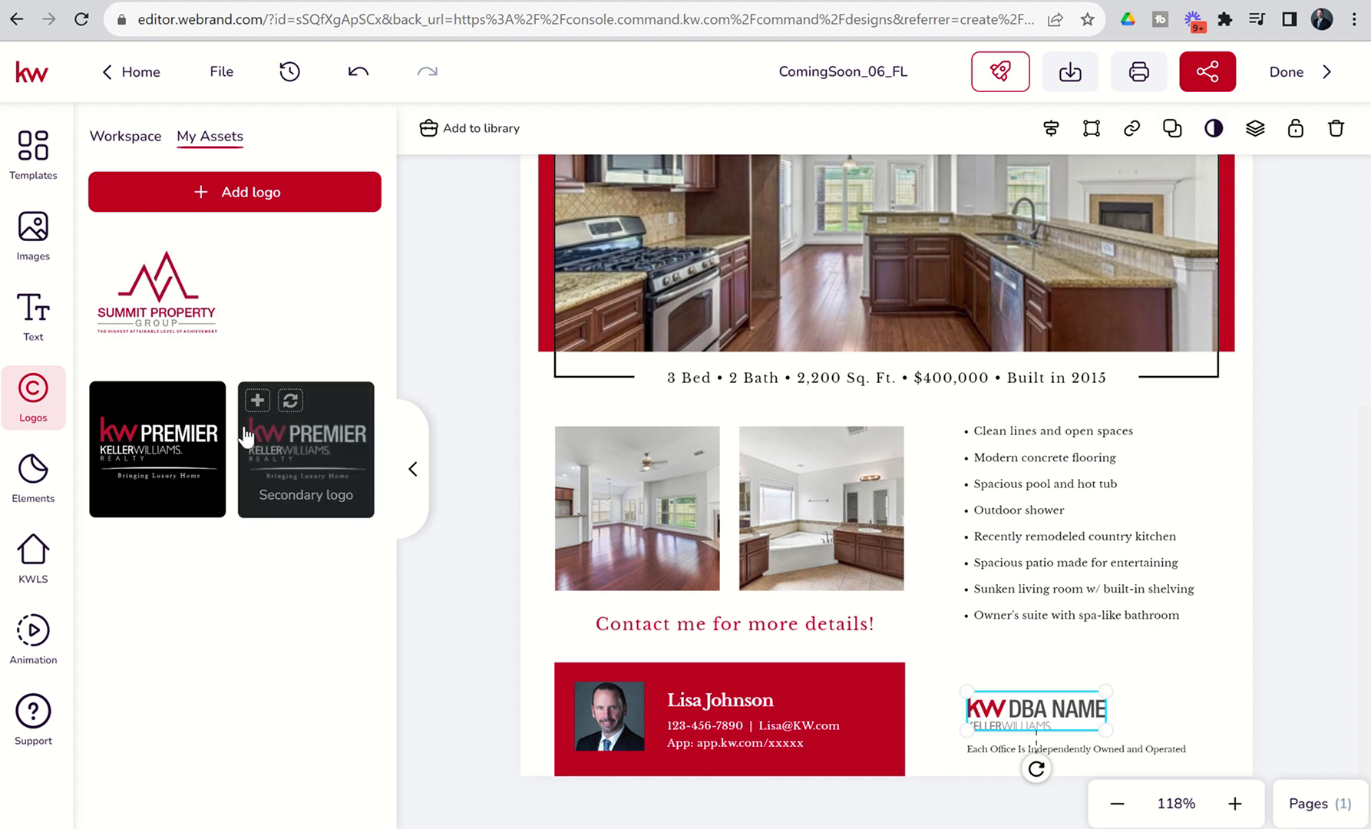
click(290, 405)
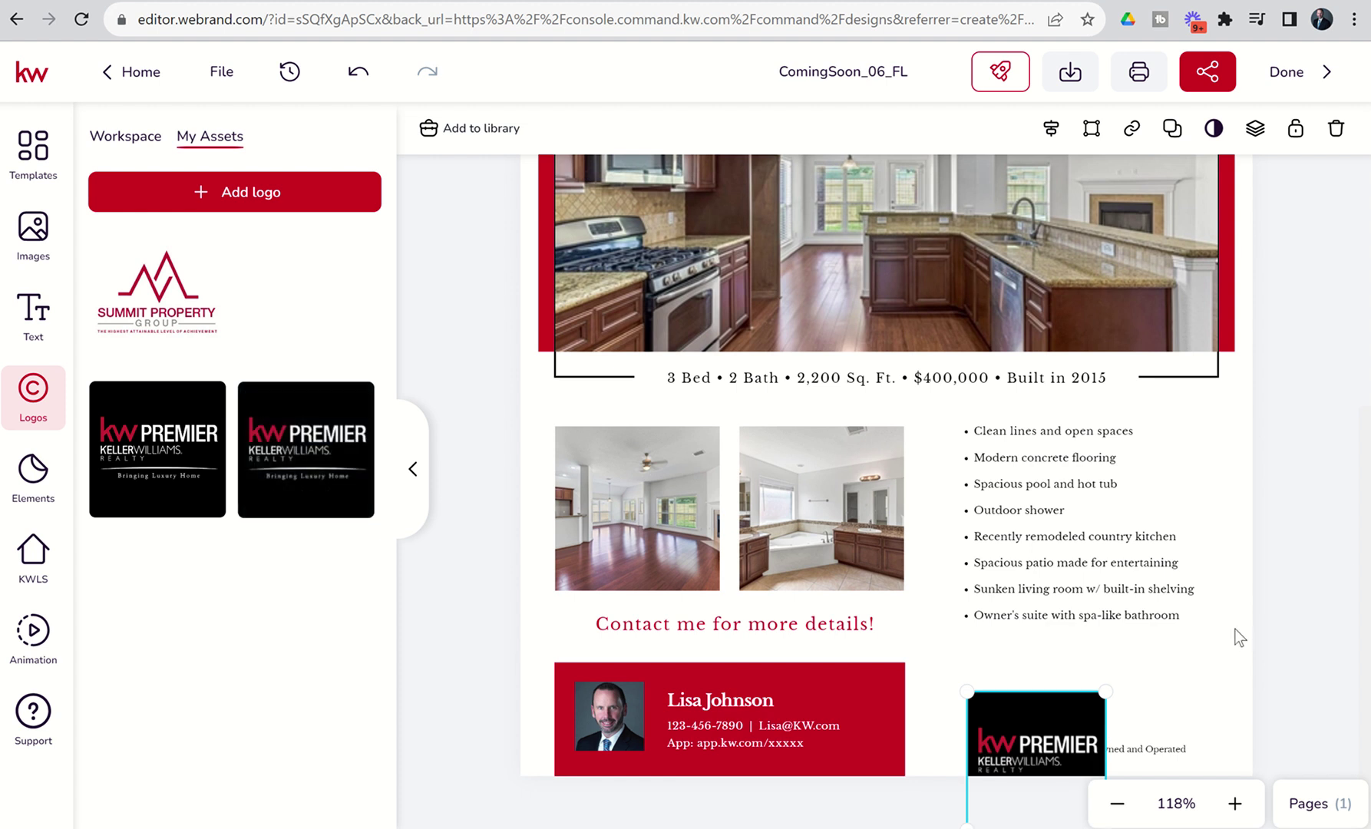
Step: Drag the KW Premier logo slightly up and left in the lower-right corner
scroll(1348, 570, up, 2)
scroll(1351, 570, down, 2)
click(1060, 722)
drag(1060, 722, 1199, 664)
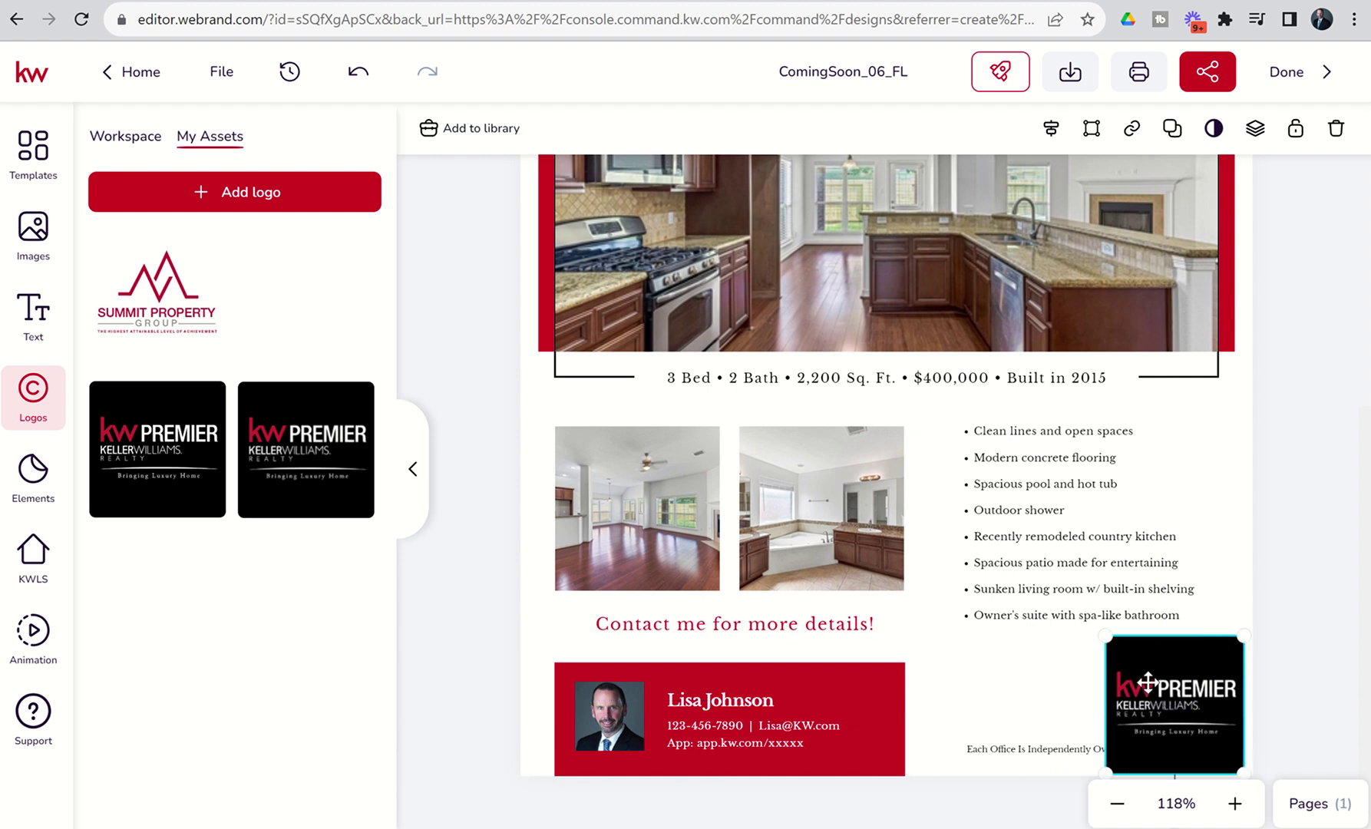
Step: Narrow the 'Each Office Is Independently Owned and Operated' text to two lines beside the logo
click(1044, 750)
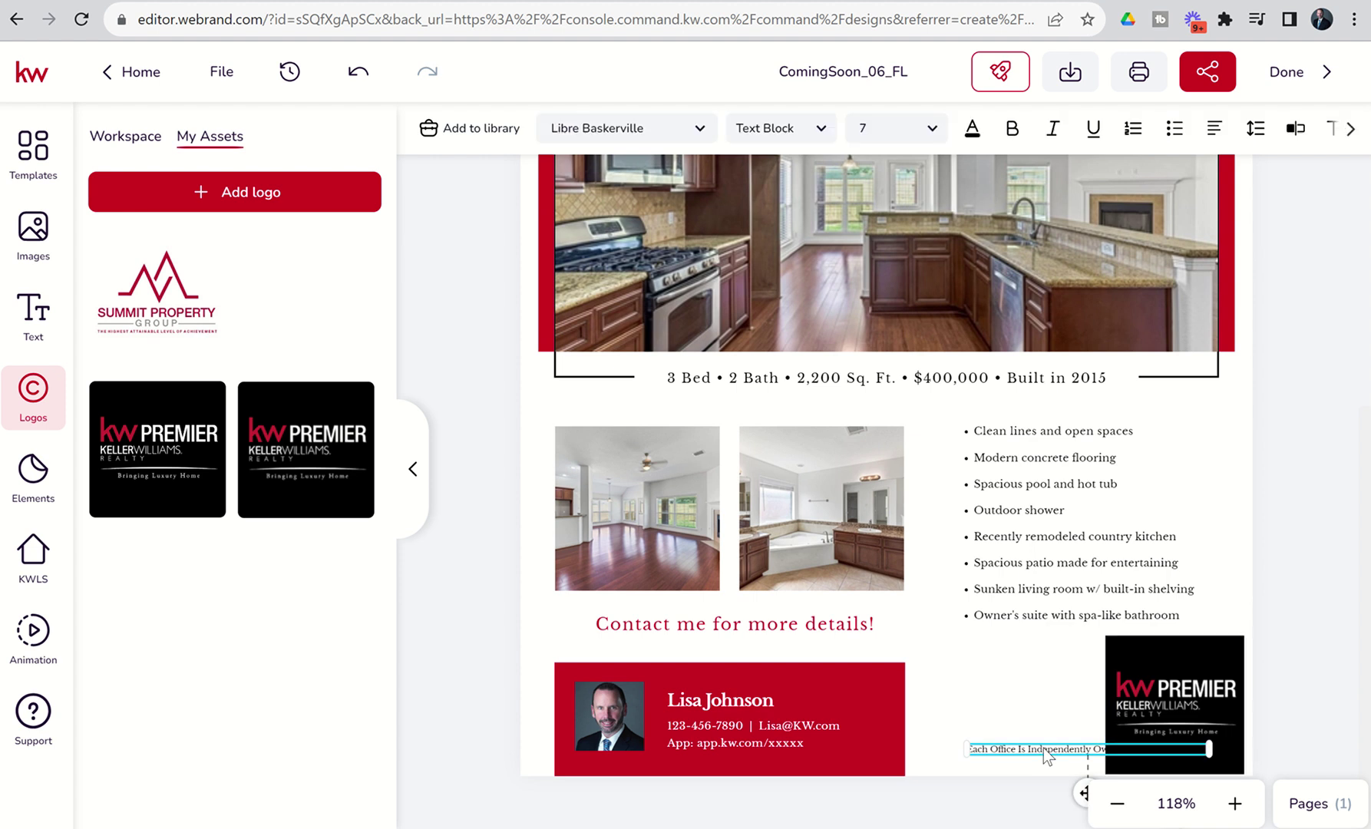
drag(1205, 747, 1098, 746)
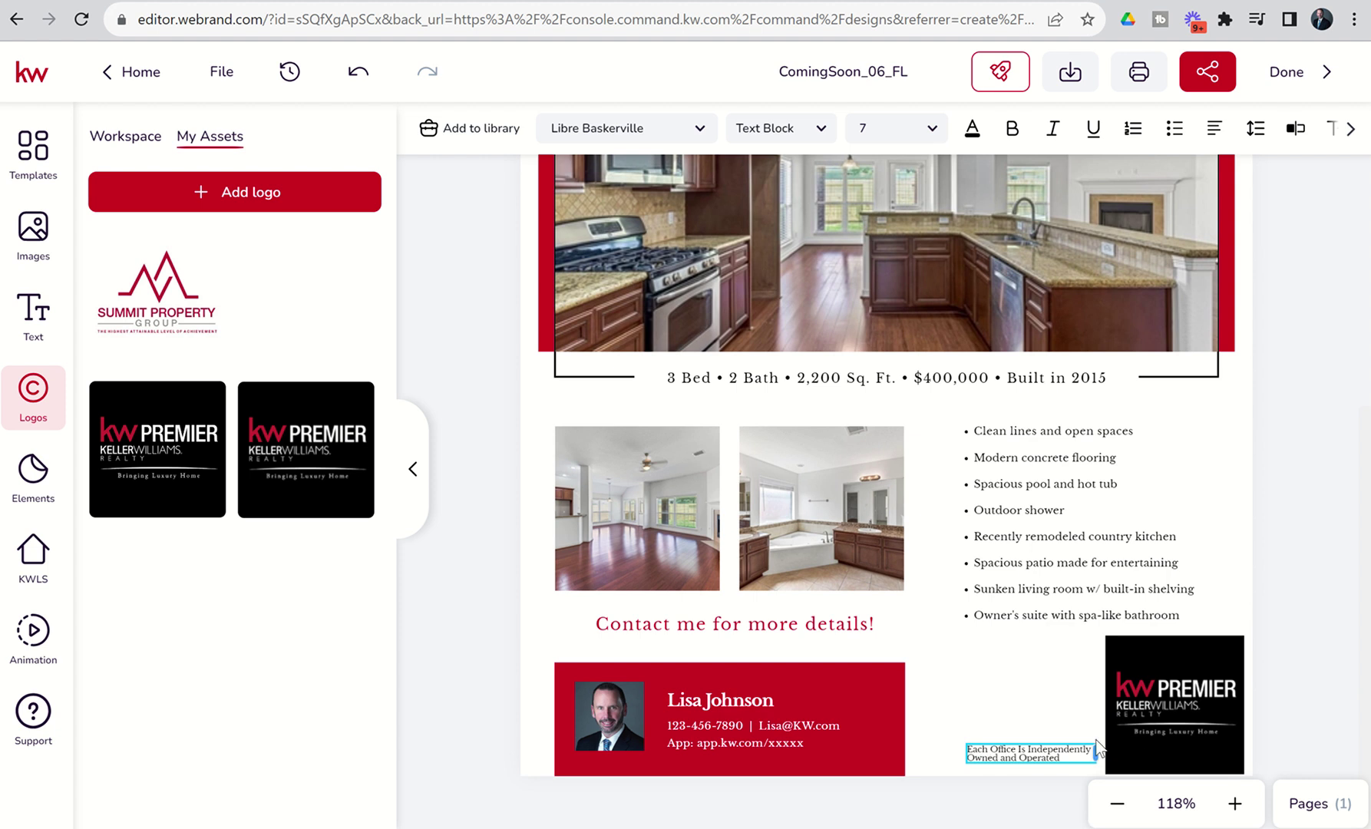
click(1049, 757)
drag(1033, 748, 1041, 765)
click(1017, 701)
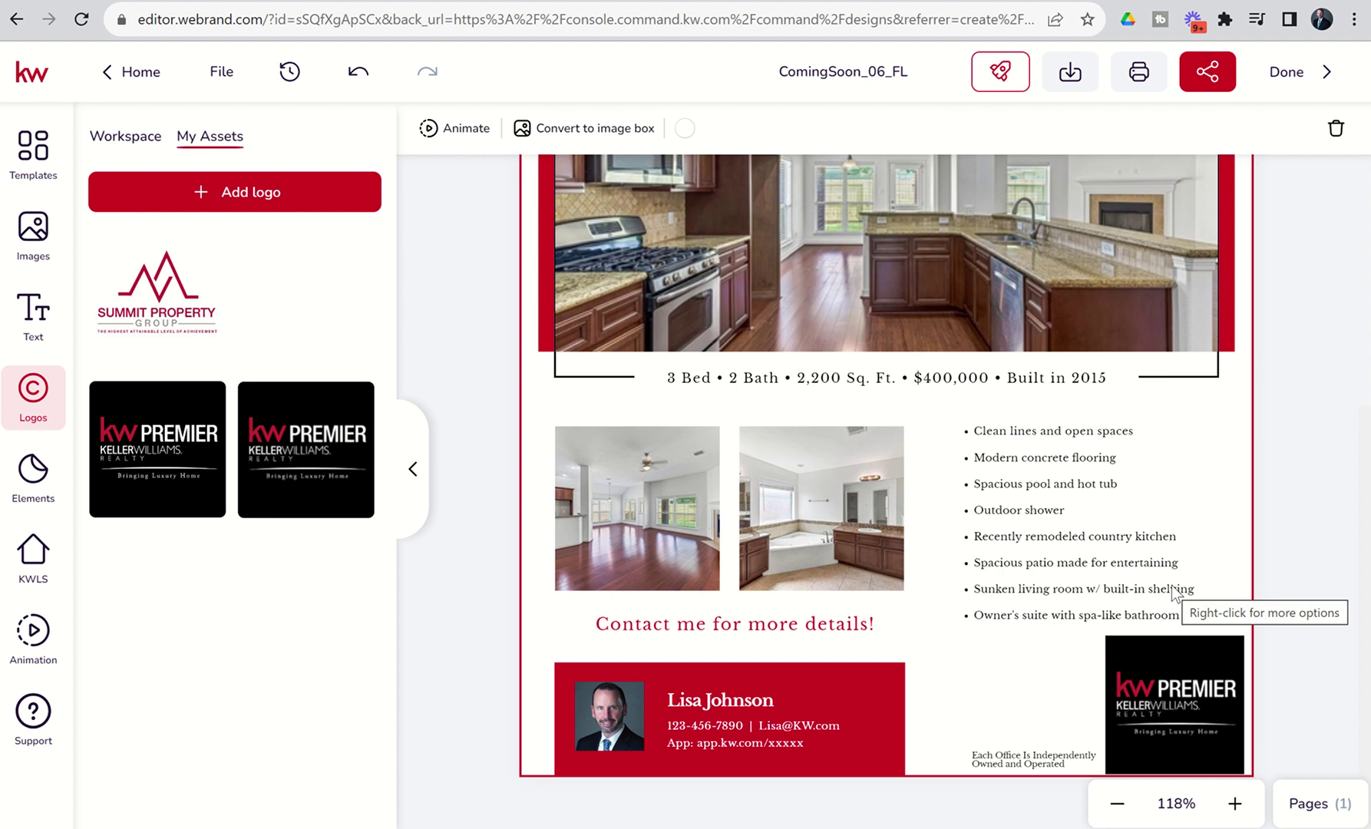
Step: Nudge the KW Premier logo up slightly with the arrow key
click(1157, 667)
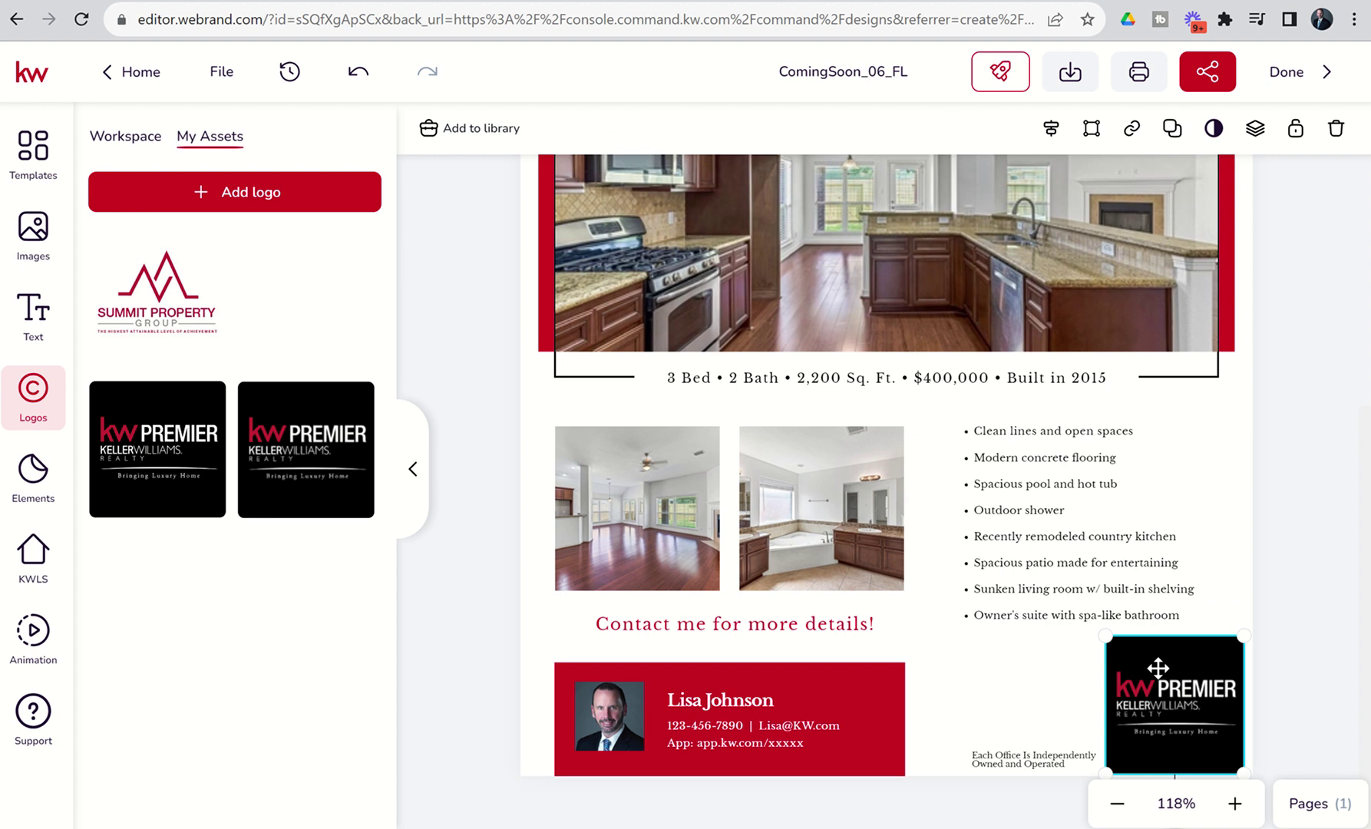
key(Up)
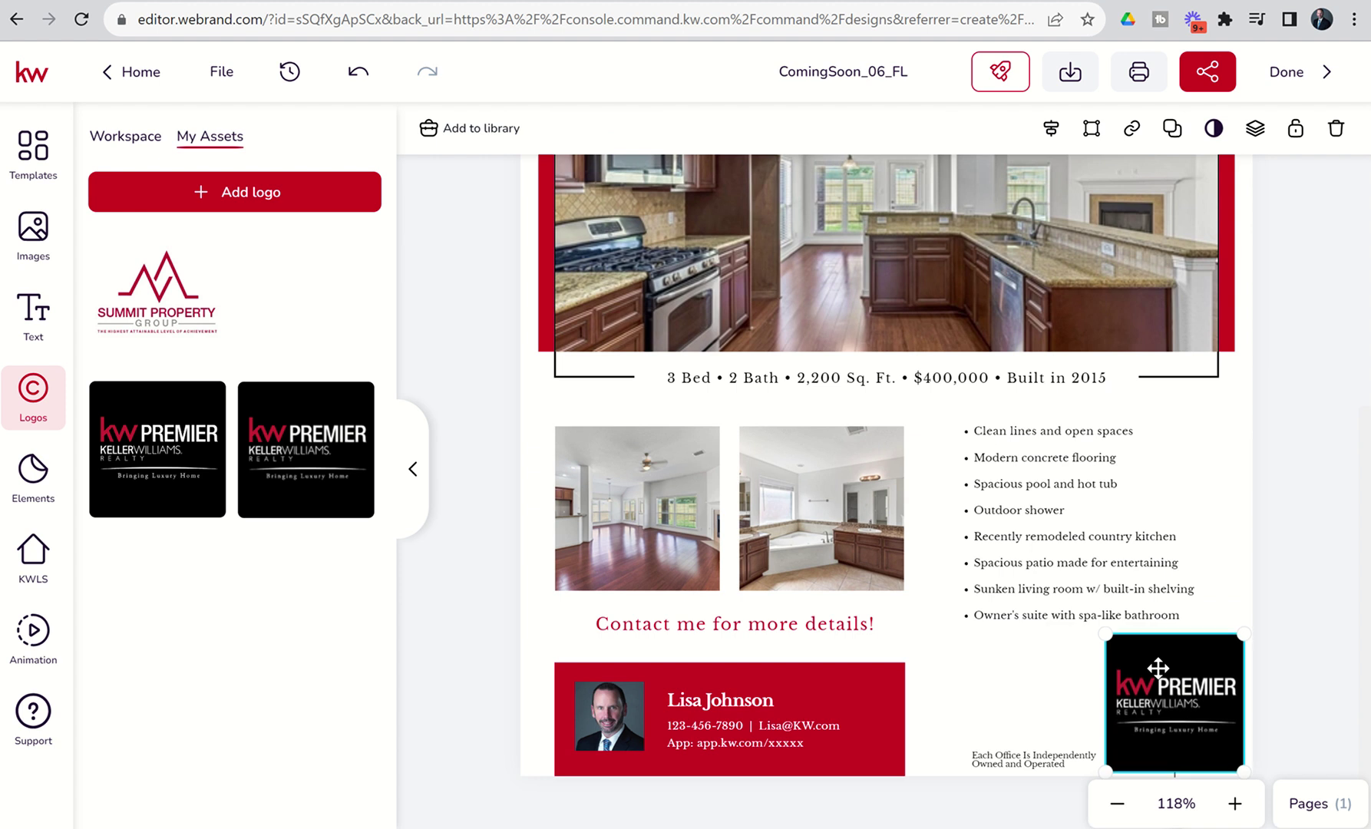
click(1295, 631)
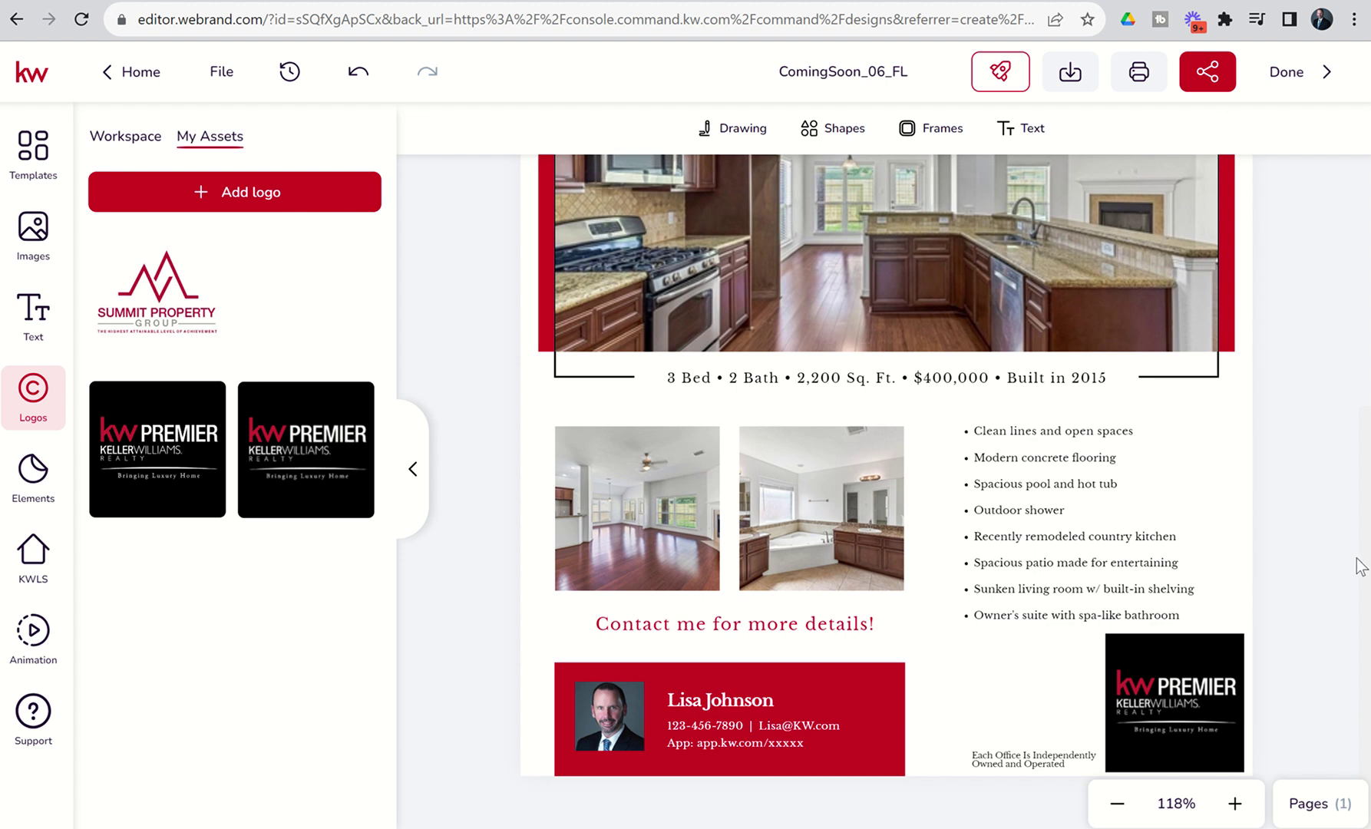
scroll(1360, 566, up, 3)
scroll(1360, 567, up, 3)
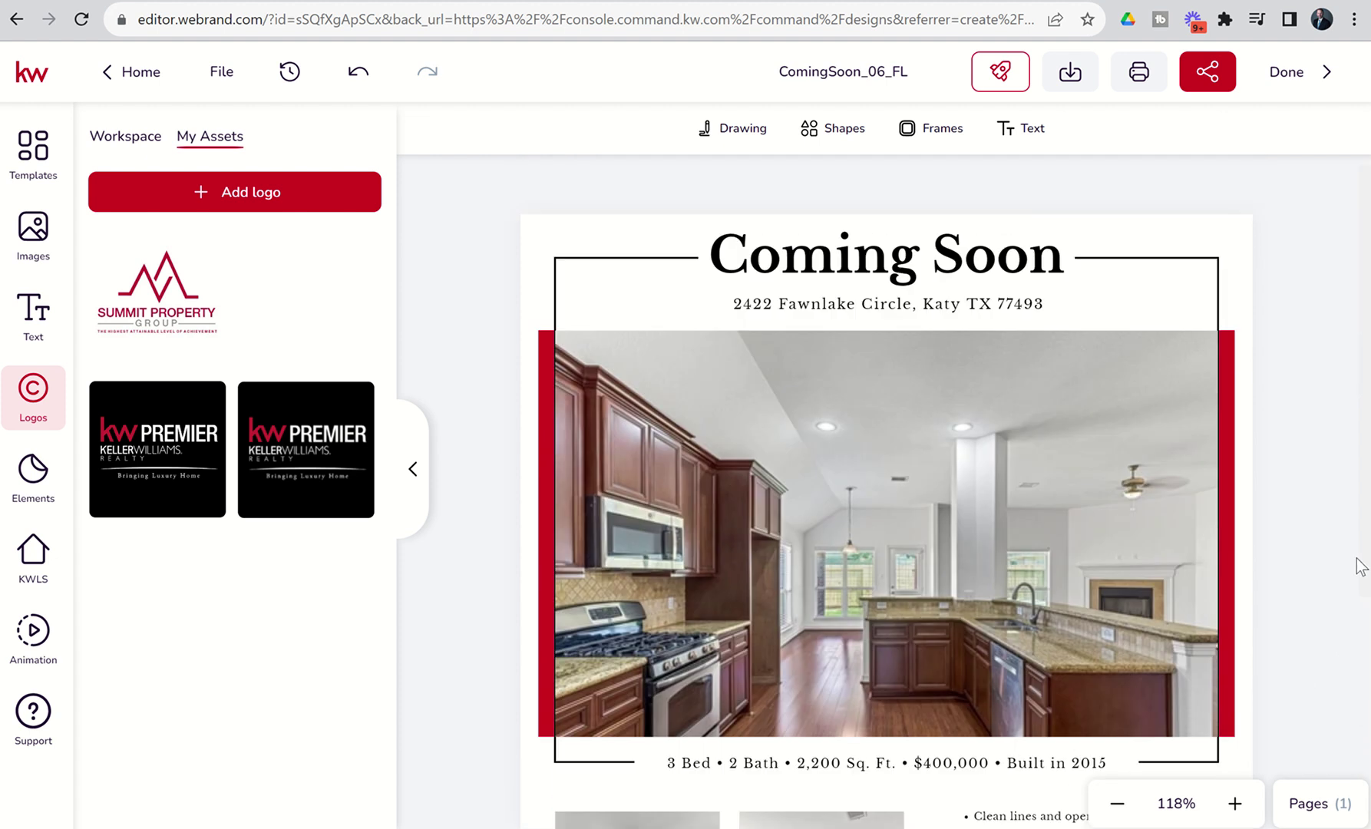
scroll(1361, 566, down, 5)
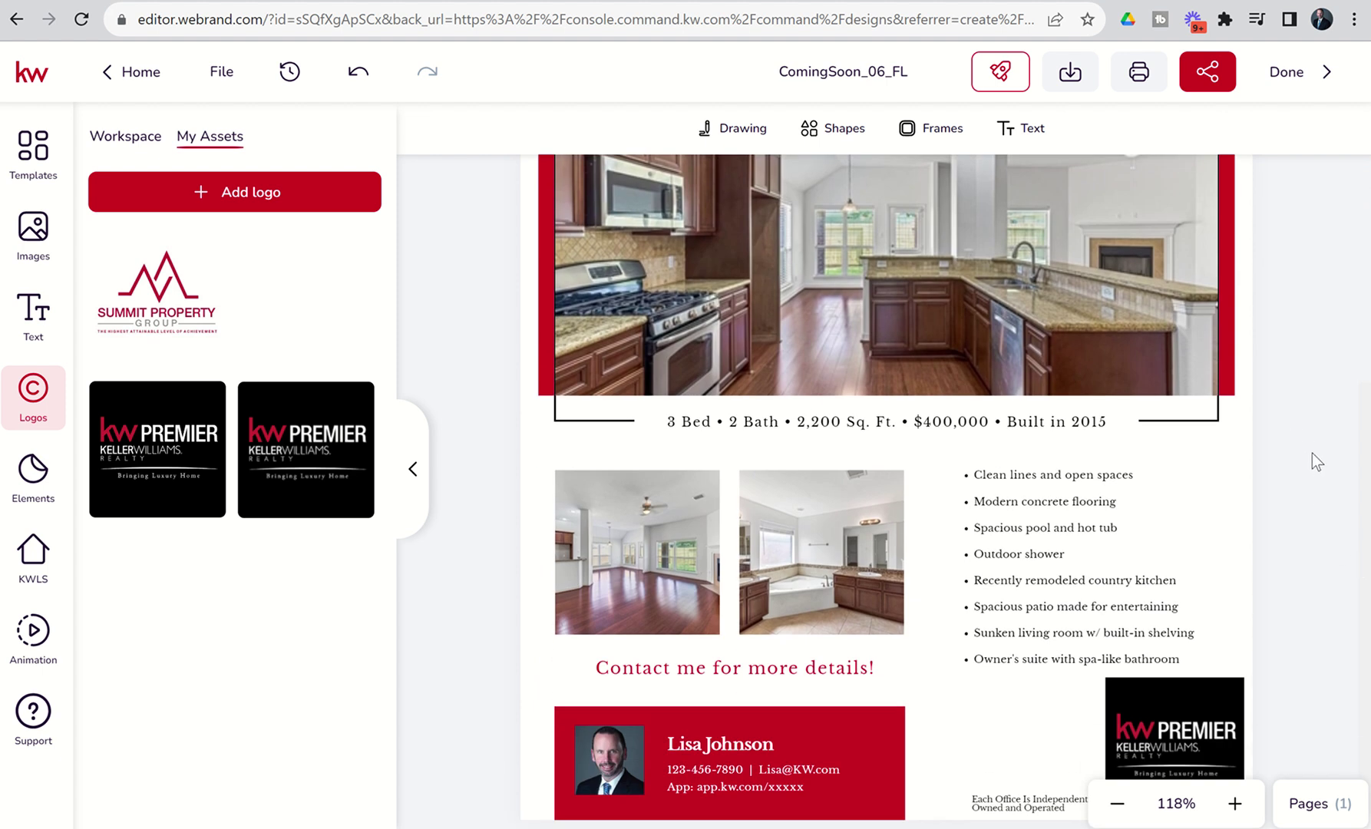
scroll(1310, 532, down, 1)
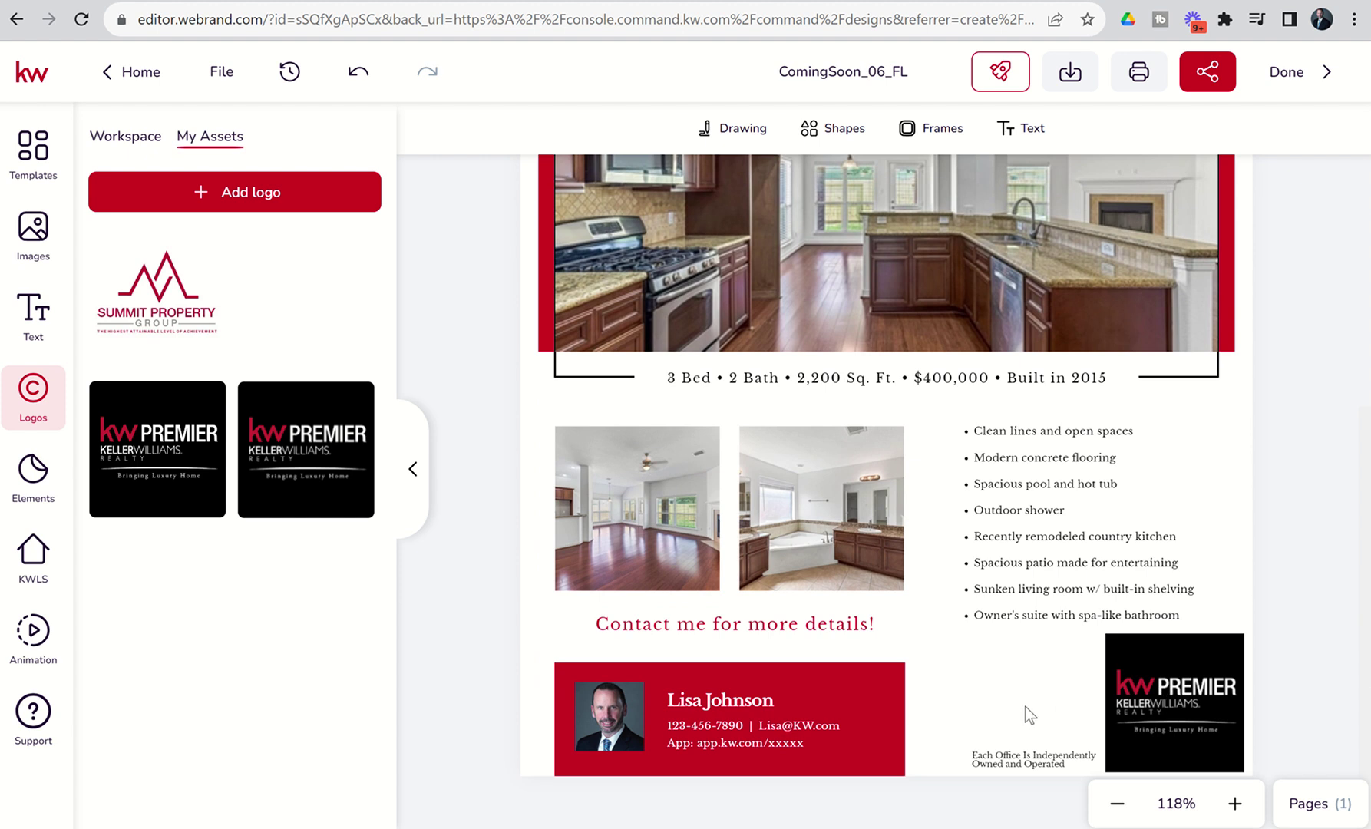
scroll(947, 644, up, 5)
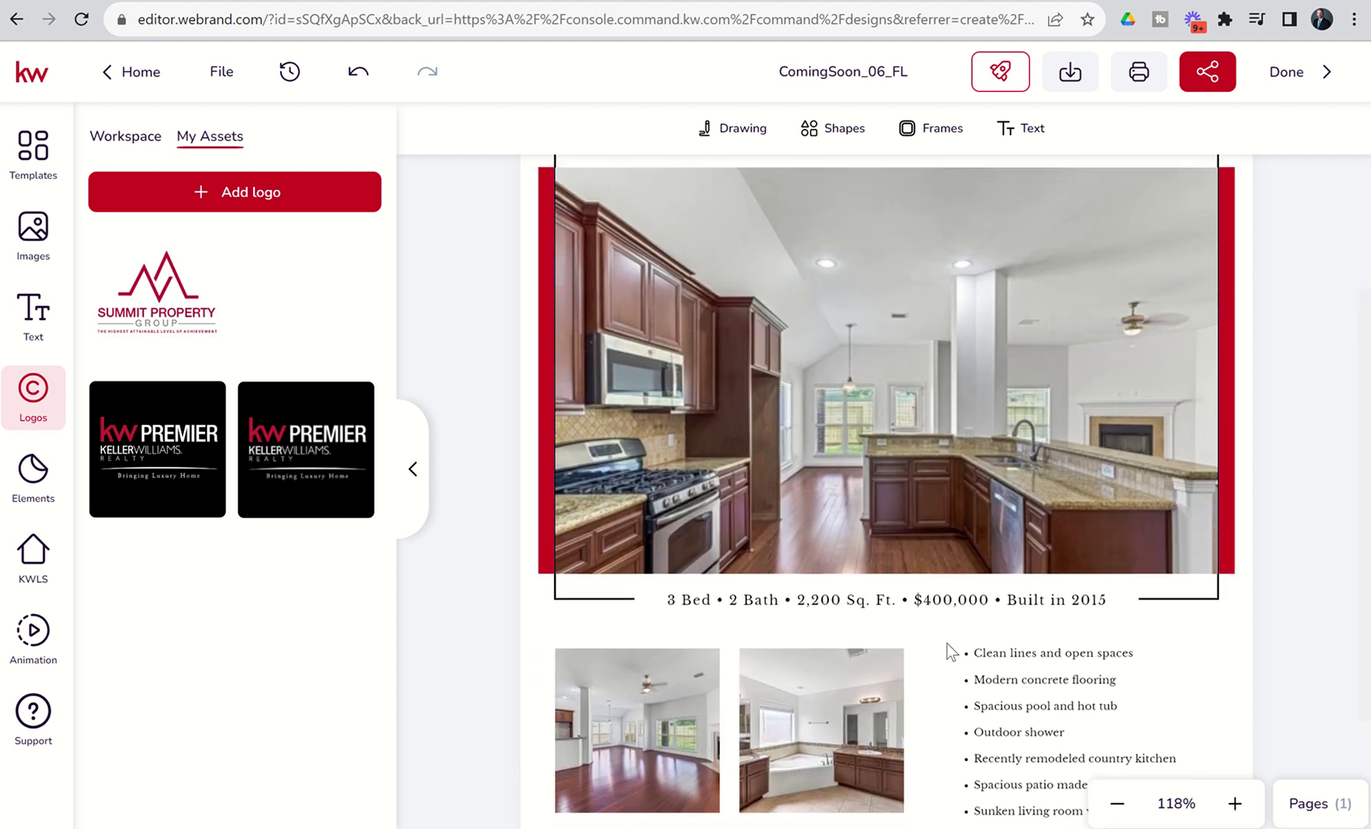
scroll(947, 644, up, 2)
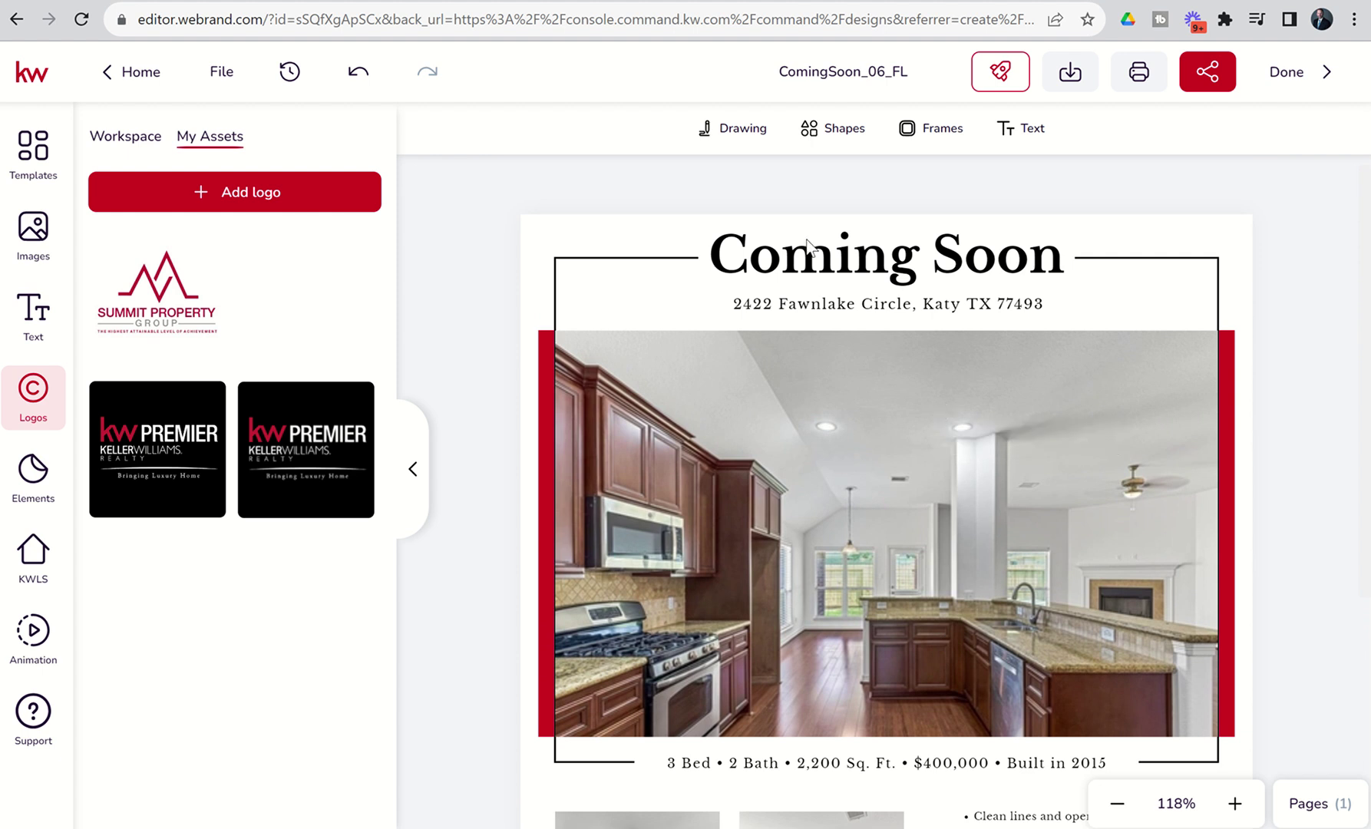
drag(782, 73, 963, 89)
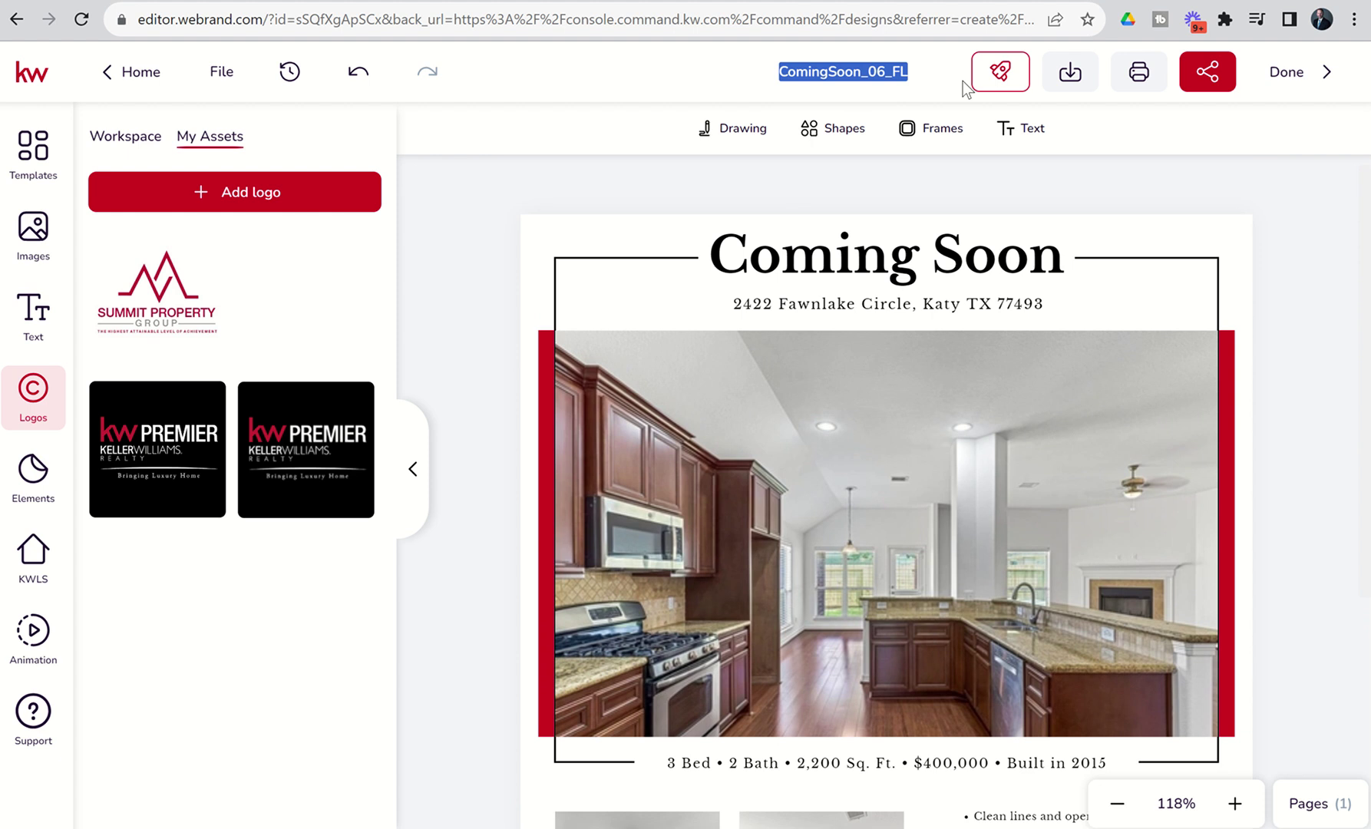
text(Coming)
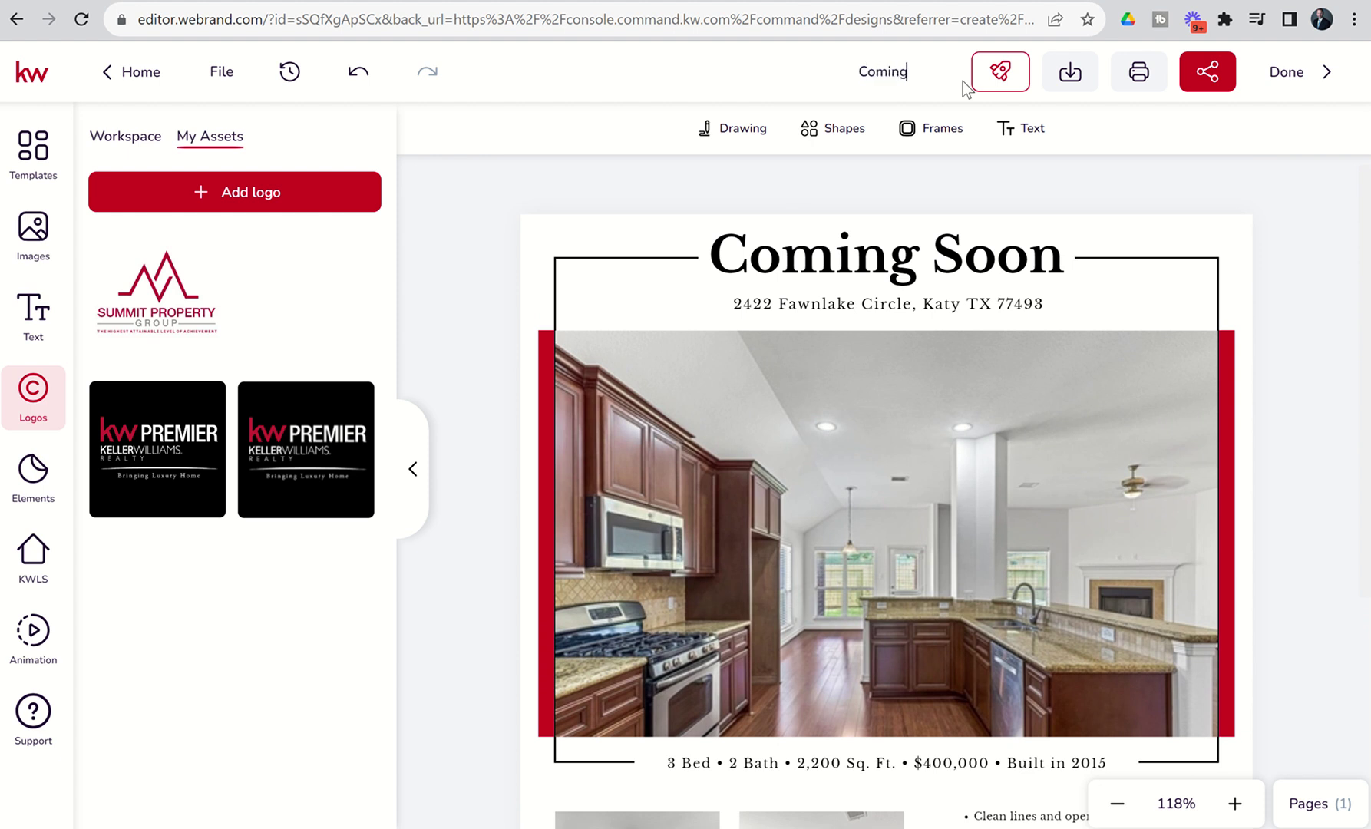
text( Soon)
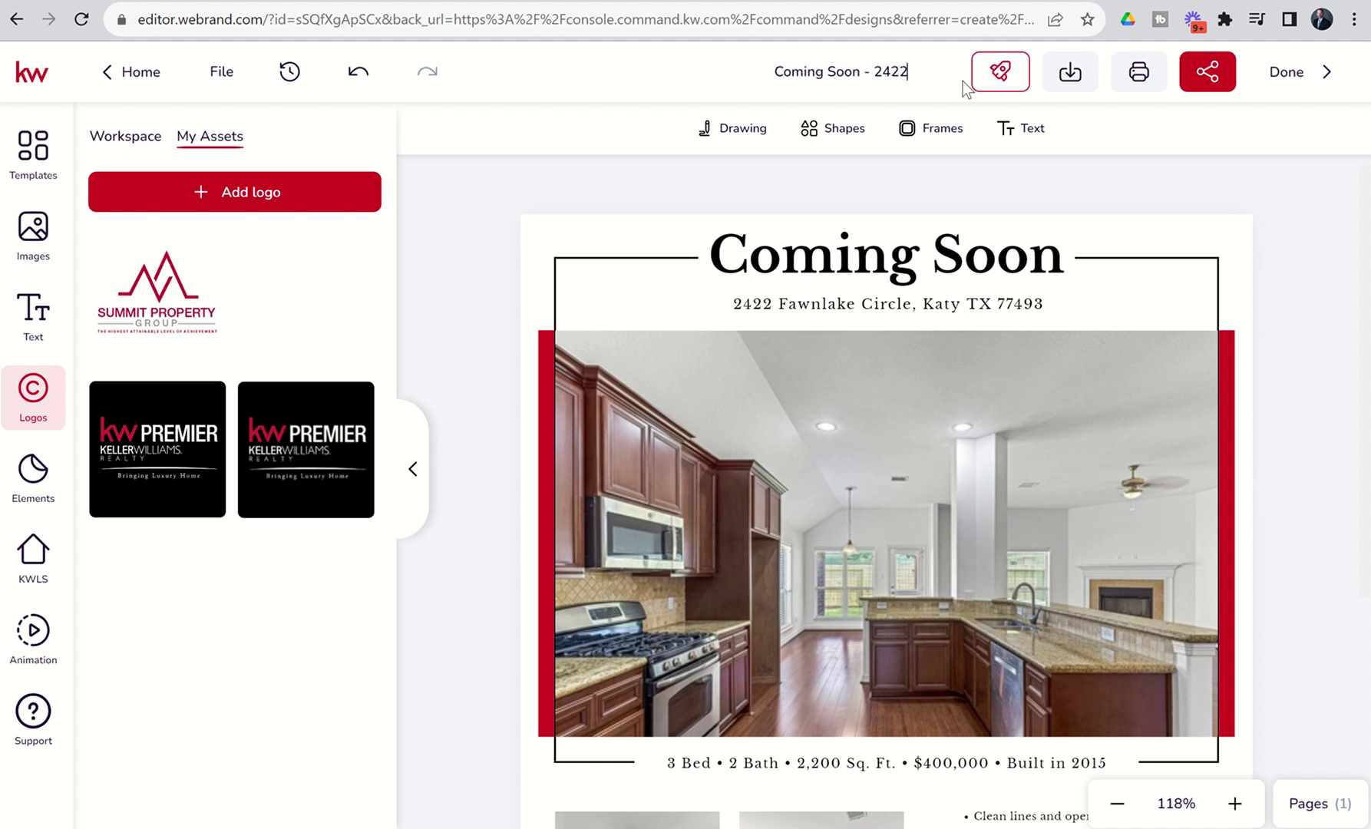
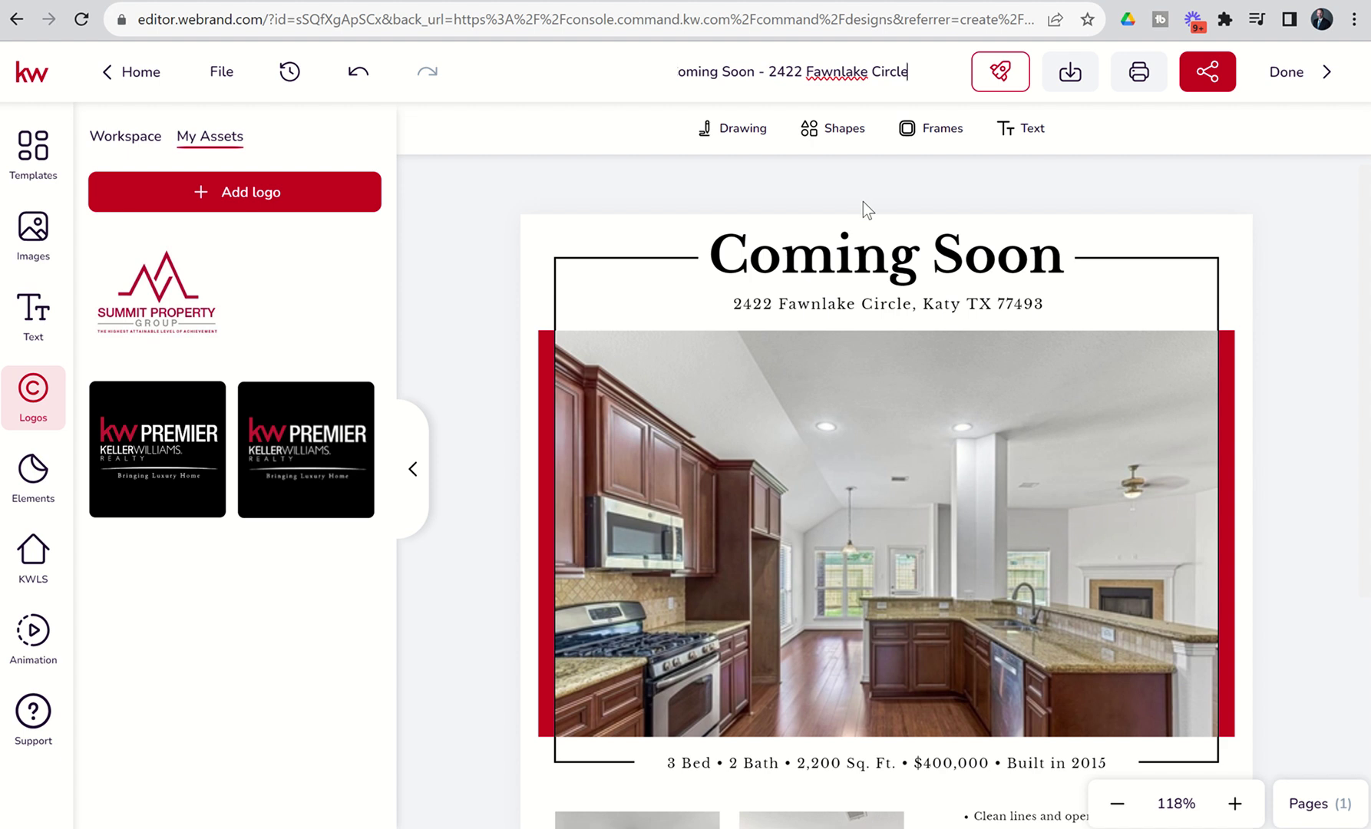
click(864, 201)
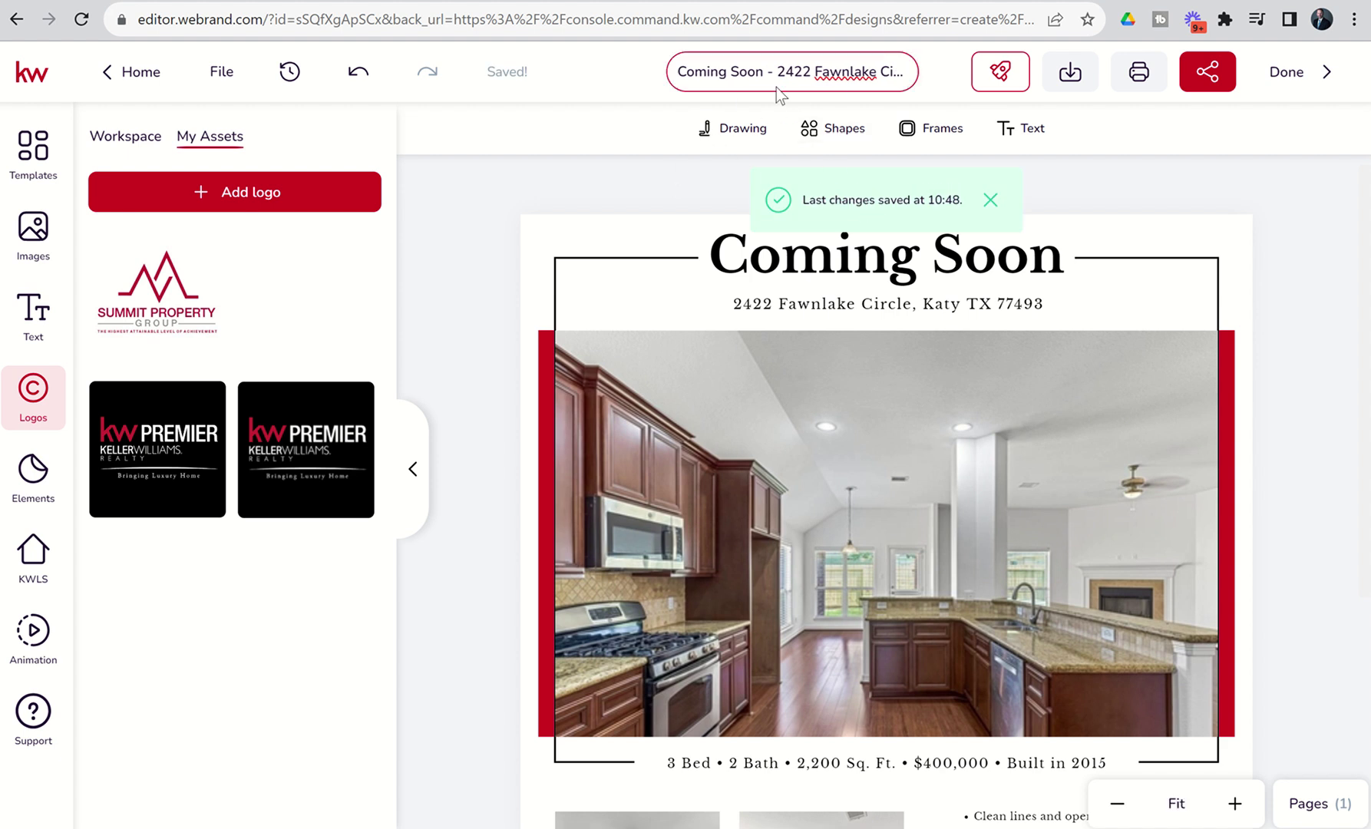
Step: Download the flyer as a PDF for Printing with the 0.125 in bleed included
click(1071, 87)
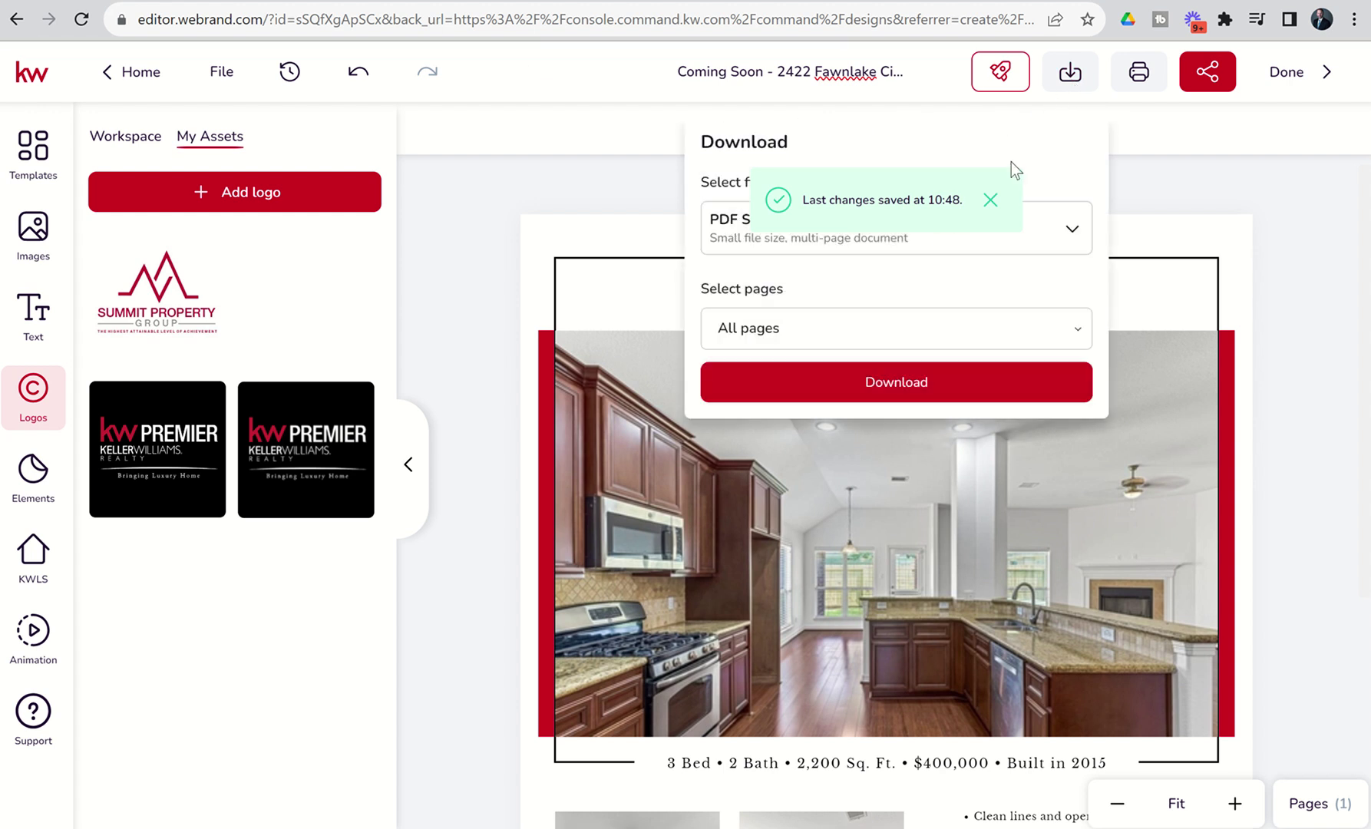
click(996, 205)
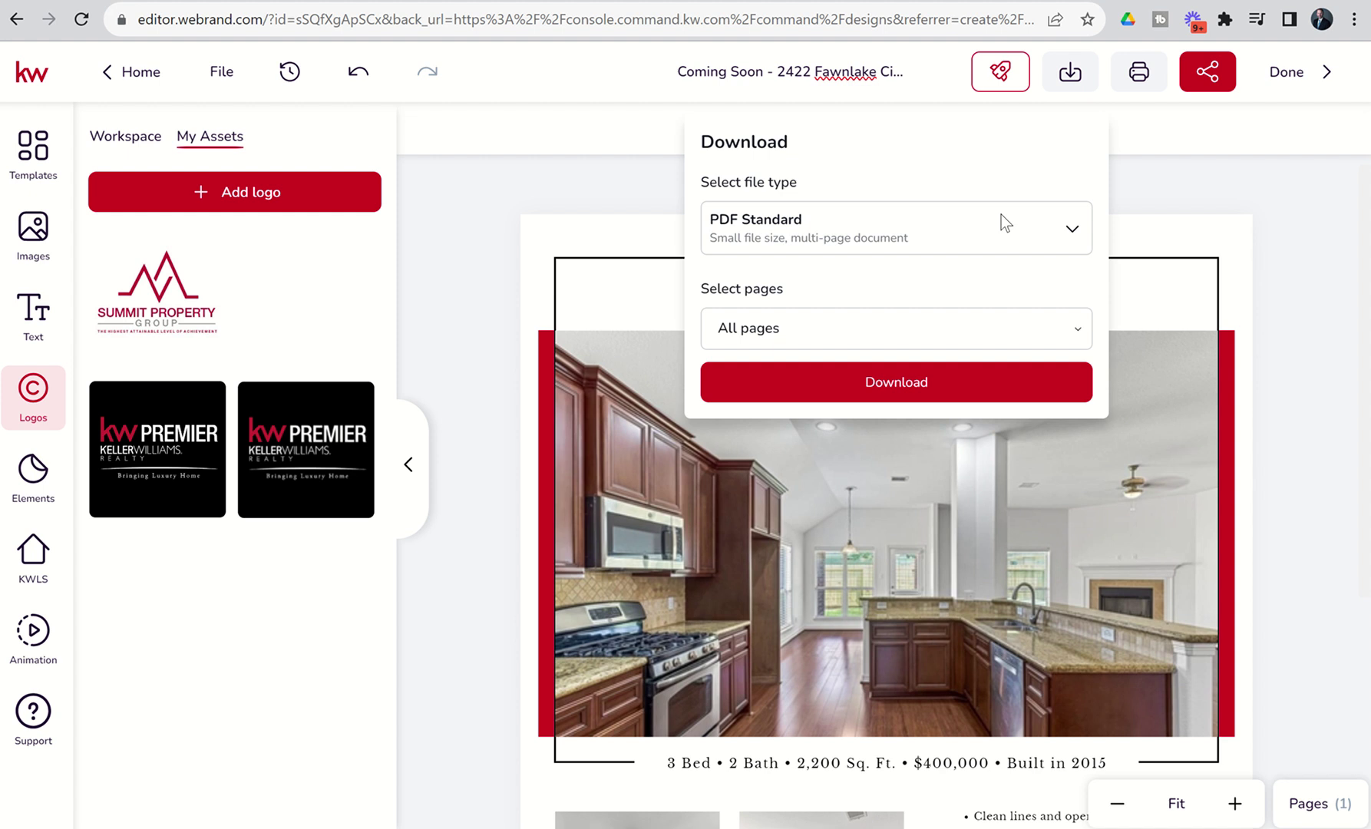
click(1002, 220)
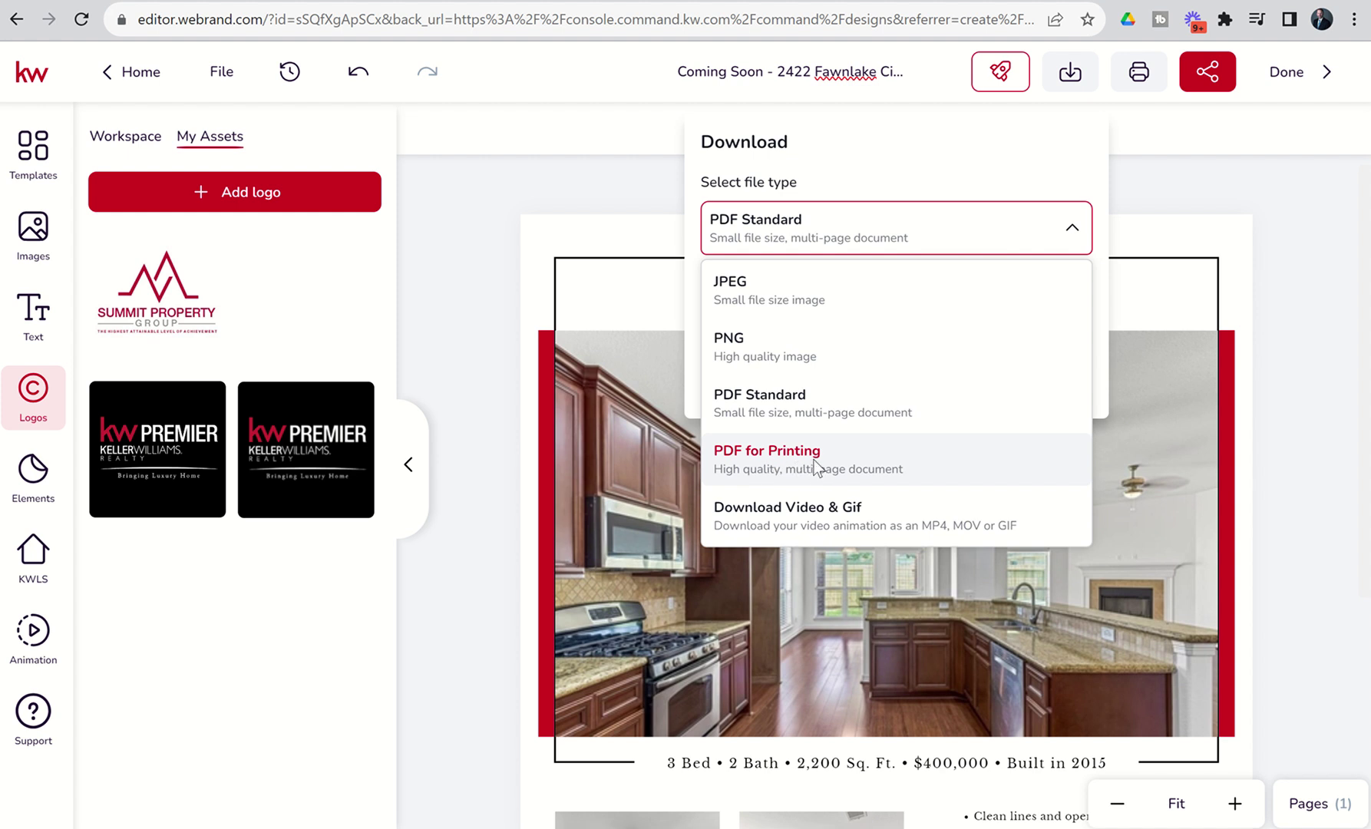
click(815, 468)
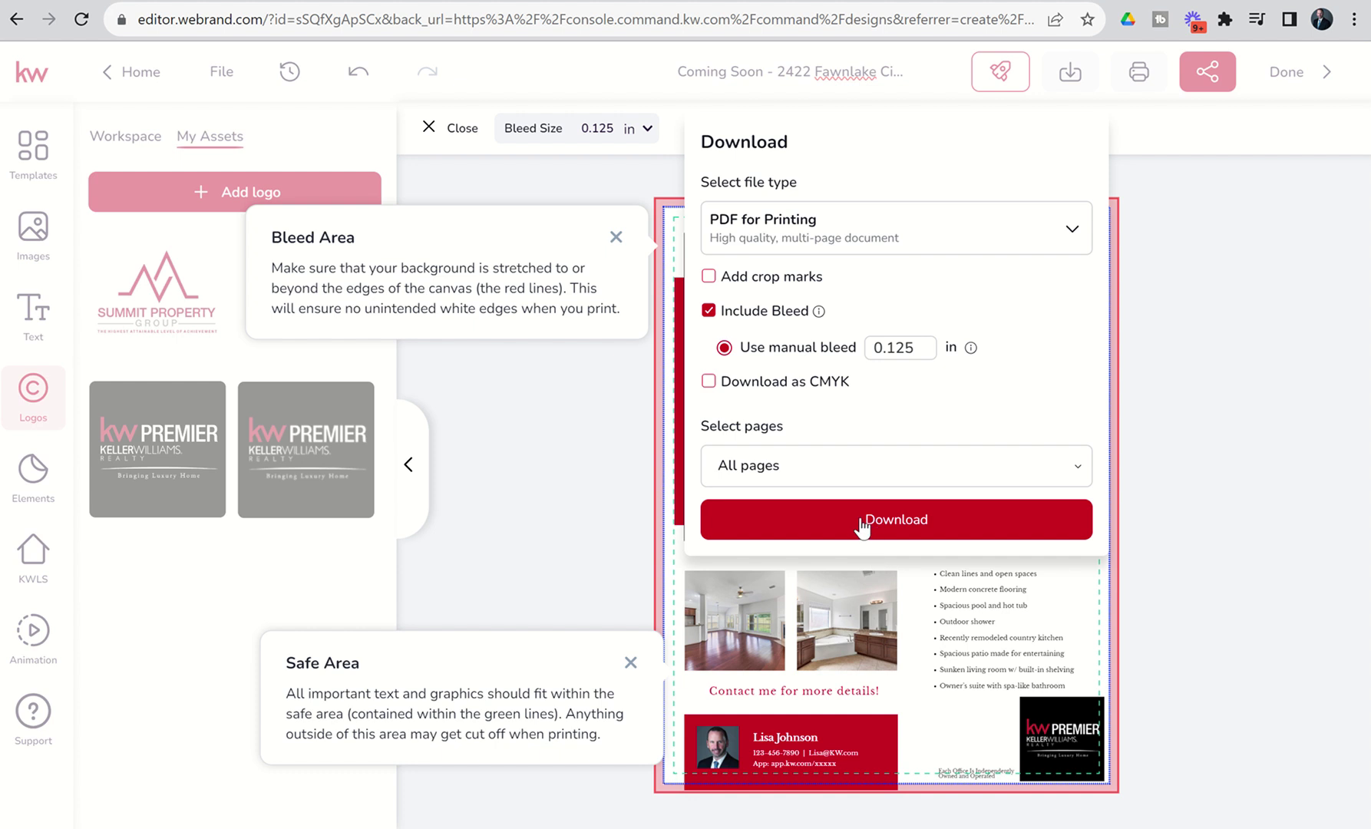
click(862, 524)
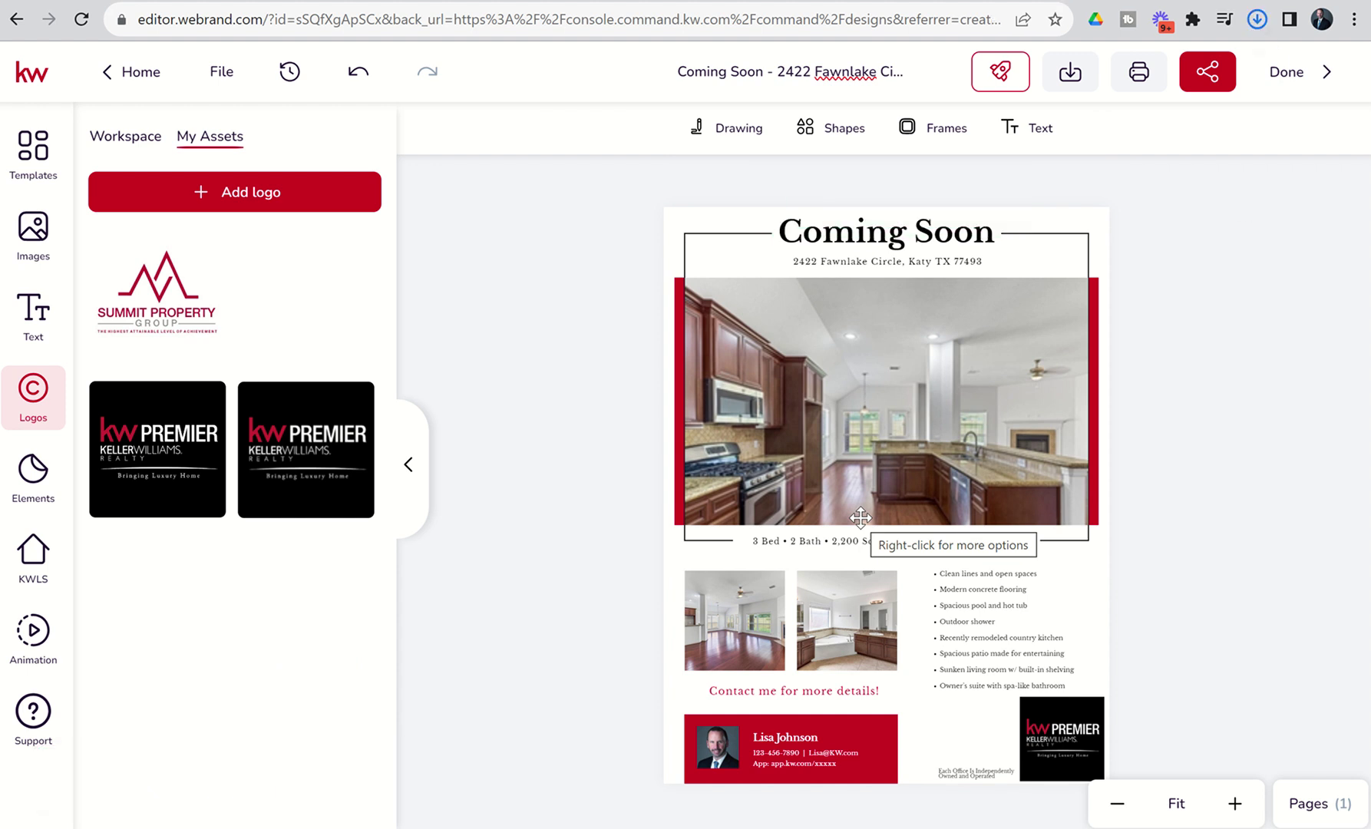
click(1255, 20)
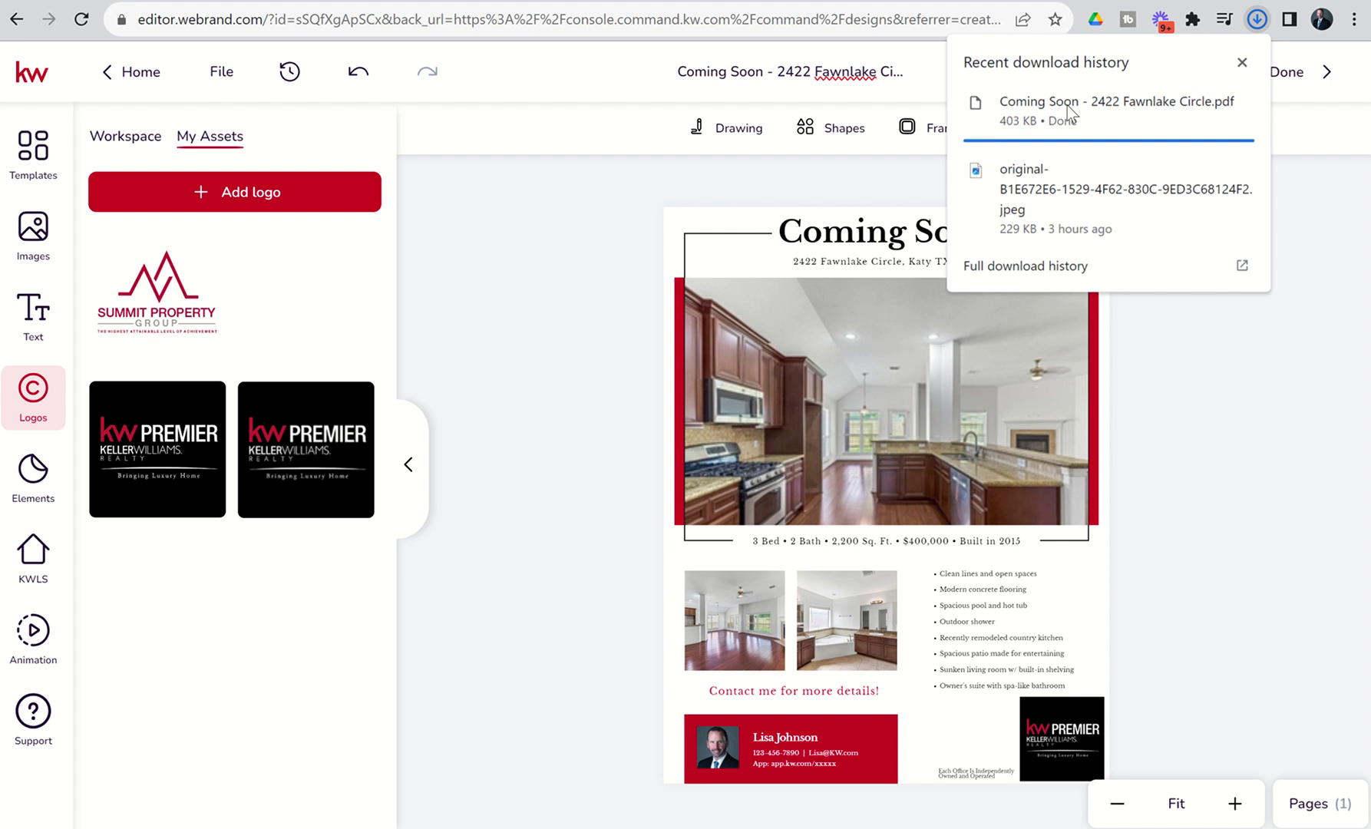
click(1041, 115)
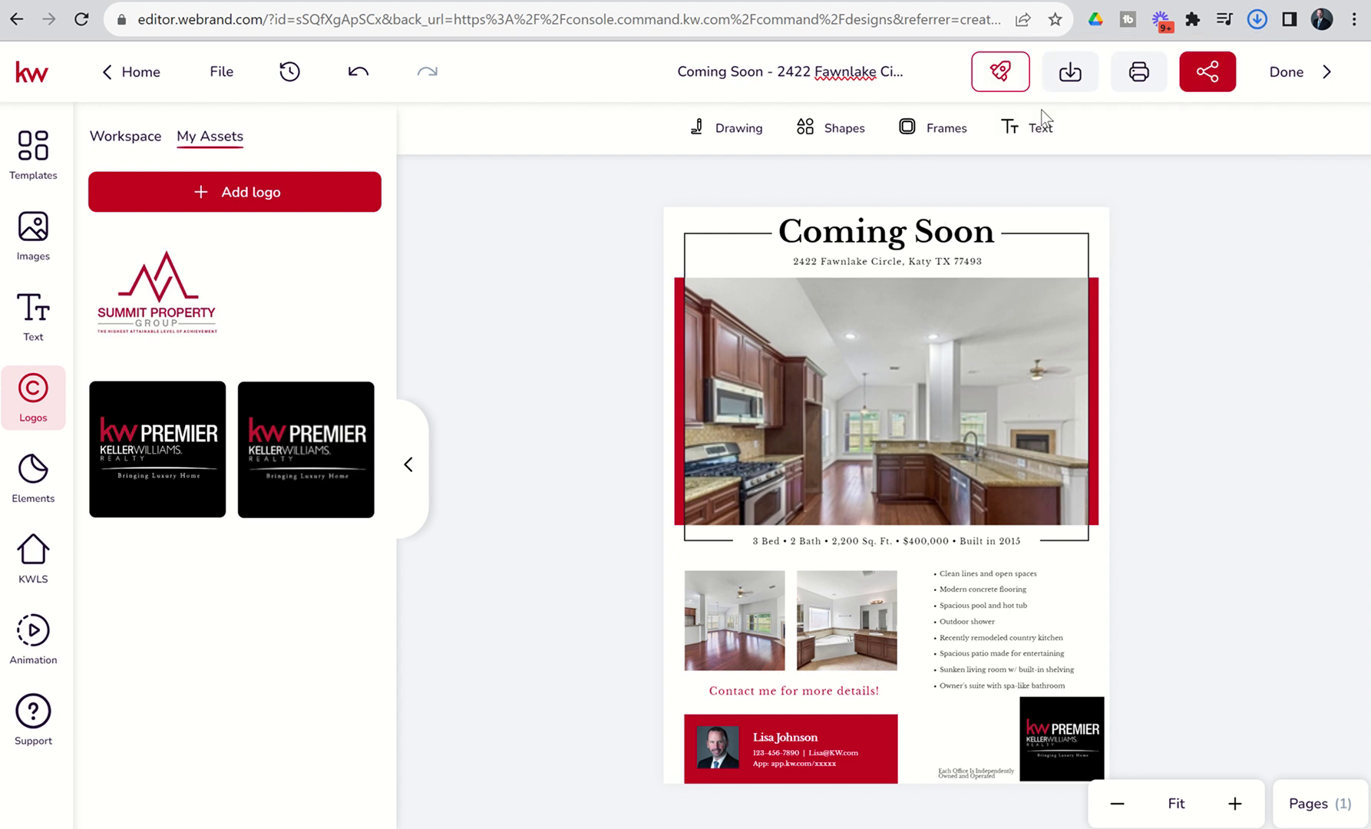
click(1260, 22)
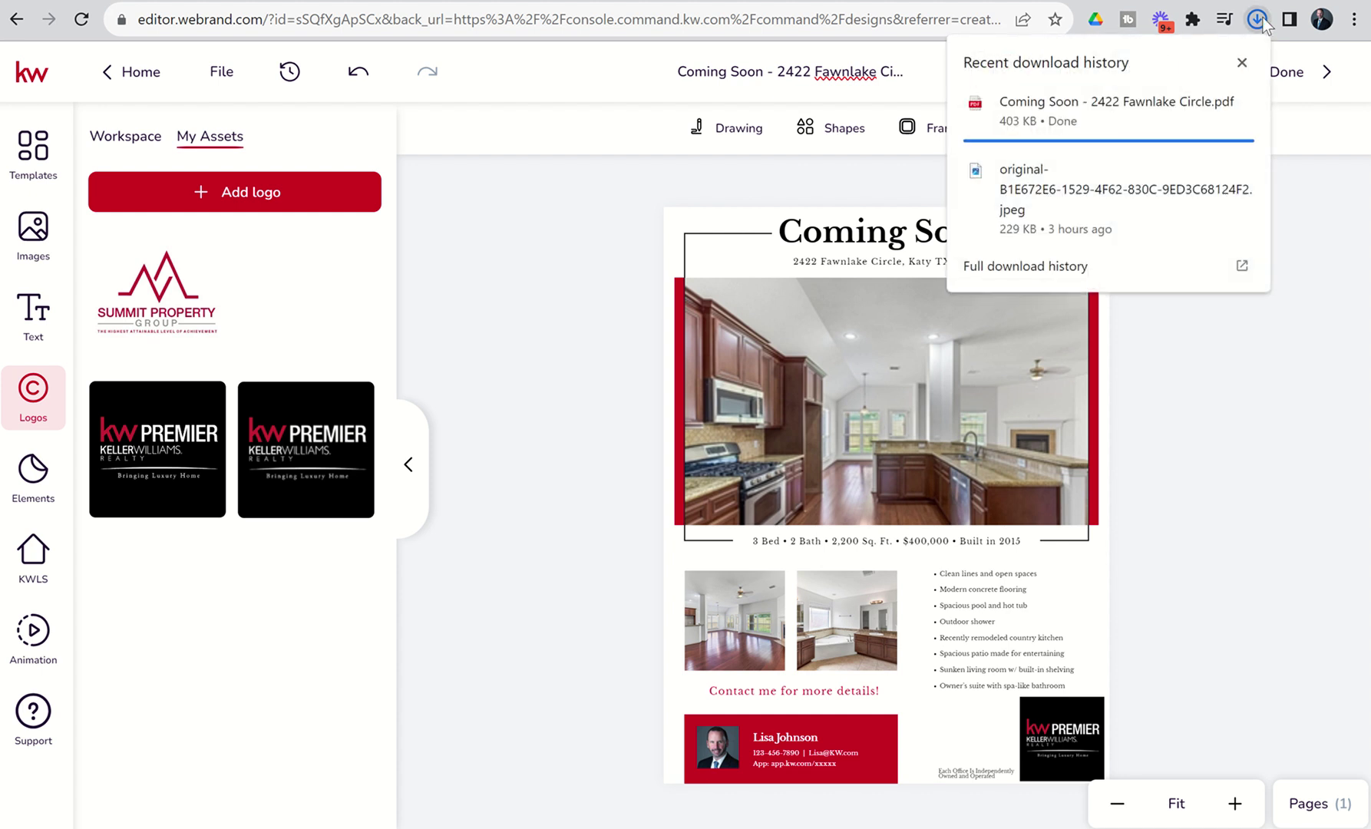
click(1156, 107)
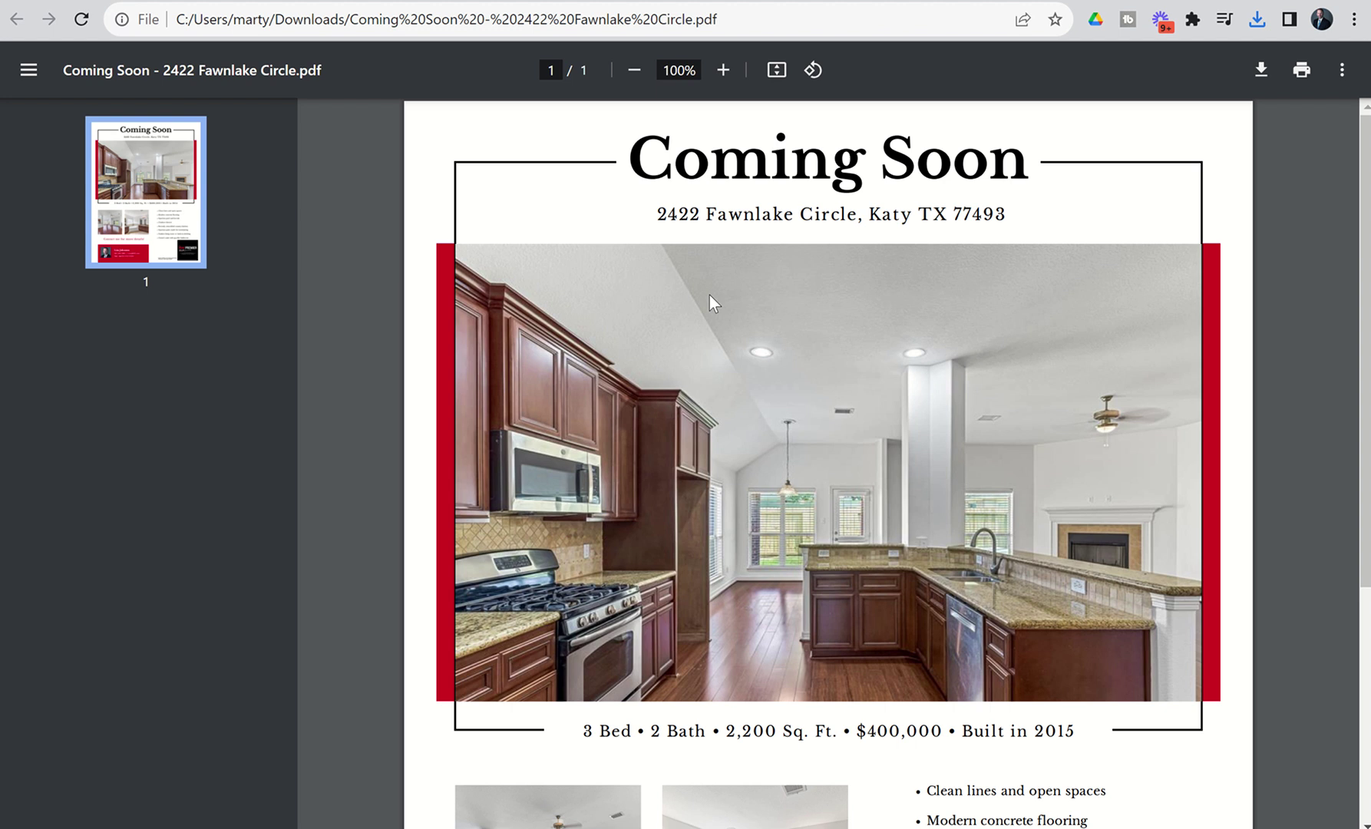
scroll(709, 295, down, 5)
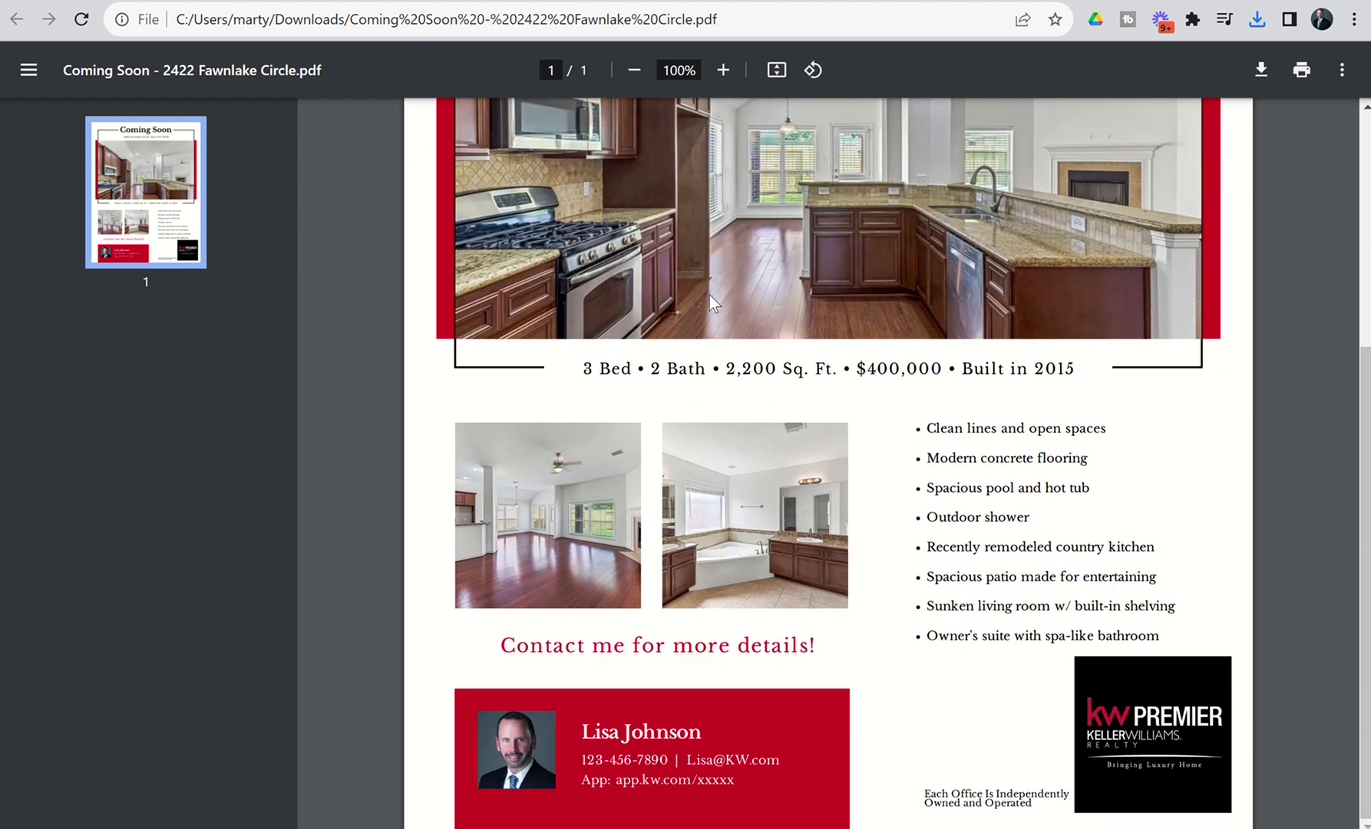
scroll(710, 295, up, 5)
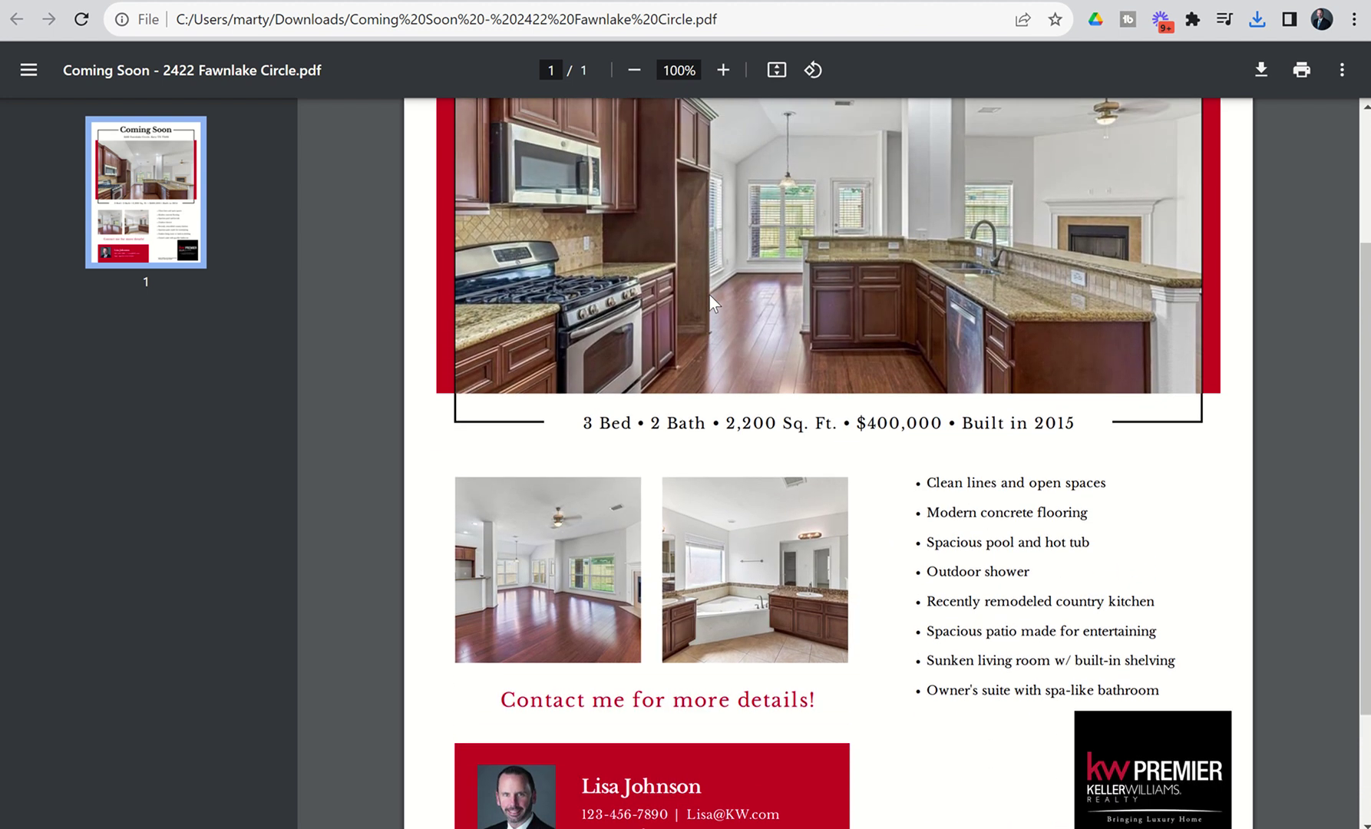